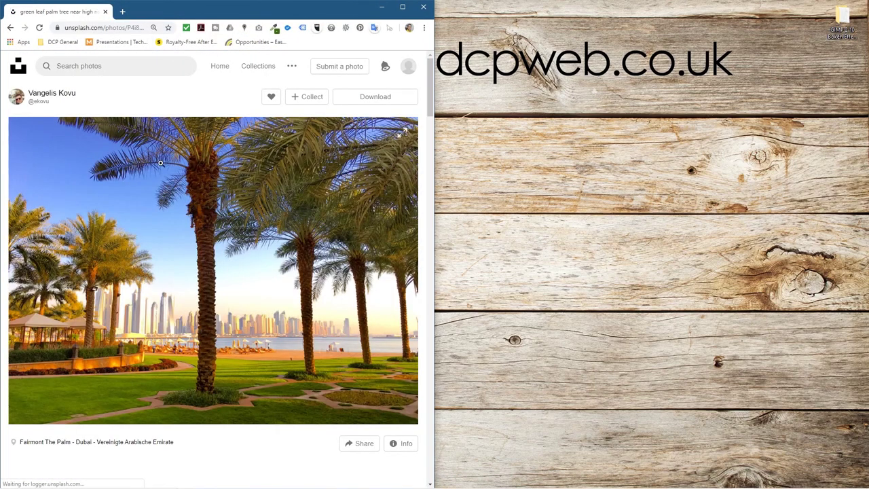
Download the palm tree photo and the portrait of the woman from Unsplash and put both files into the tutorial folder on the desktop.
click(355, 98)
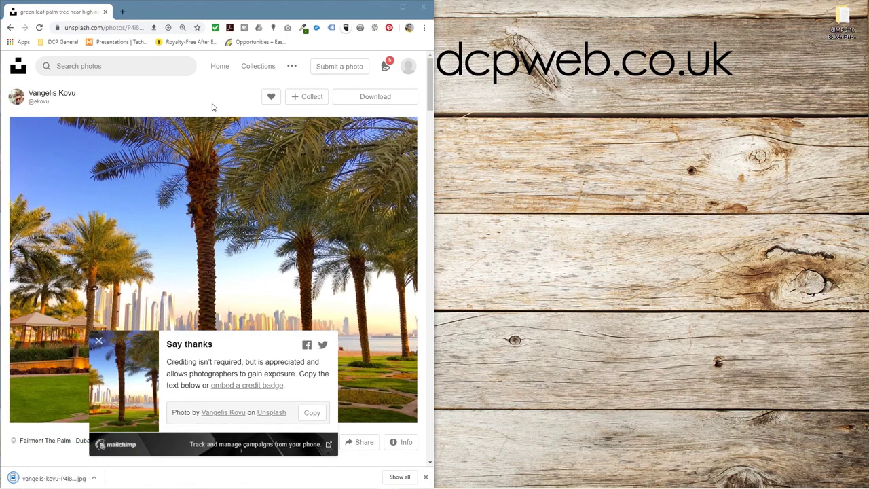
click(102, 27)
key(ctrl+v)
key(Return)
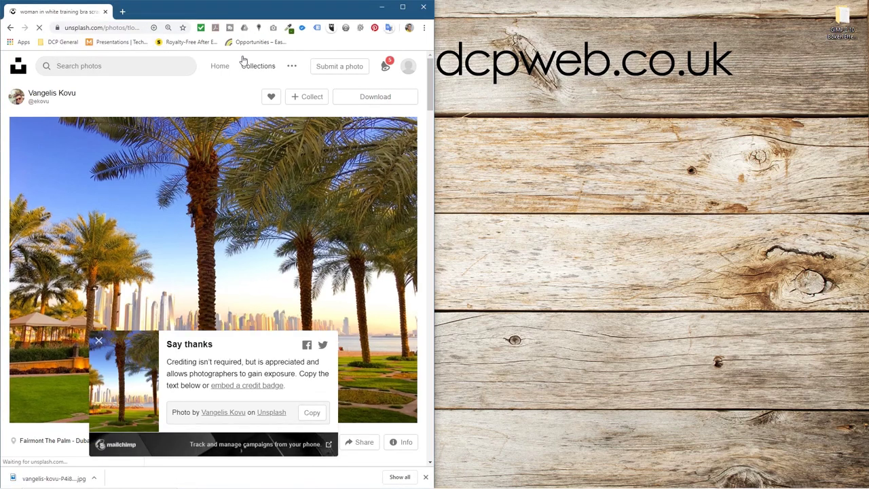
click(367, 100)
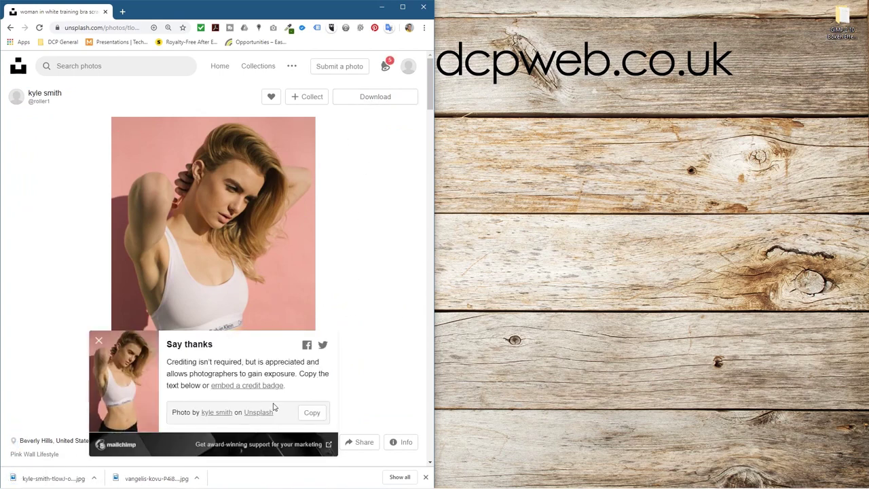
click(156, 478)
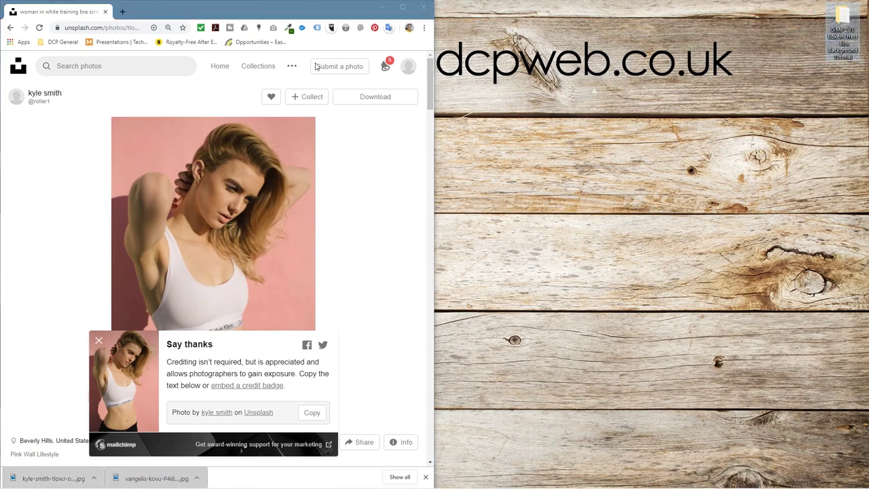
Launch GIMP and open the desktop folder "GIMP 2.10 Bokeh Effect - Blur Background Tutorial", moving its window aside.
key(super)
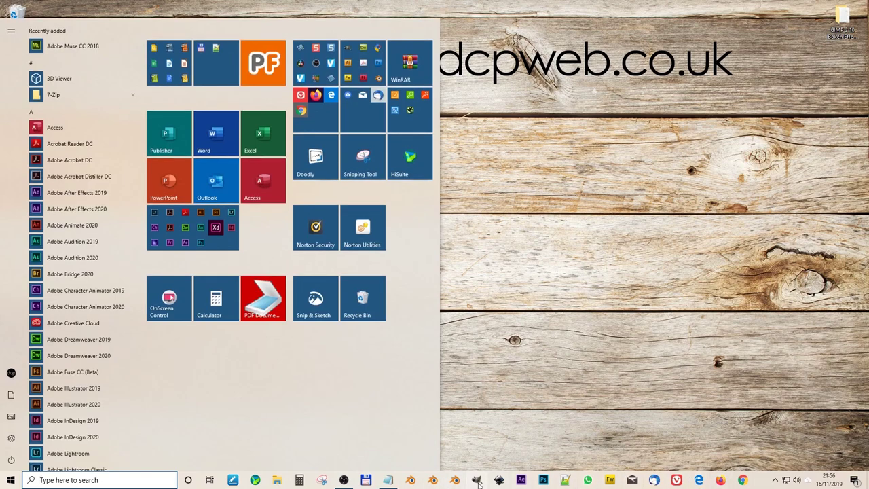
click(600, 217)
double_click(841, 22)
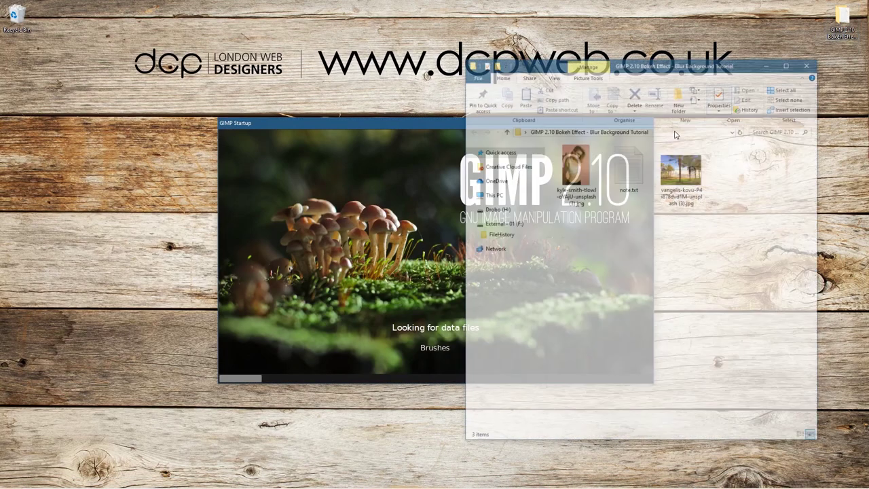
drag(655, 72, 866, 111)
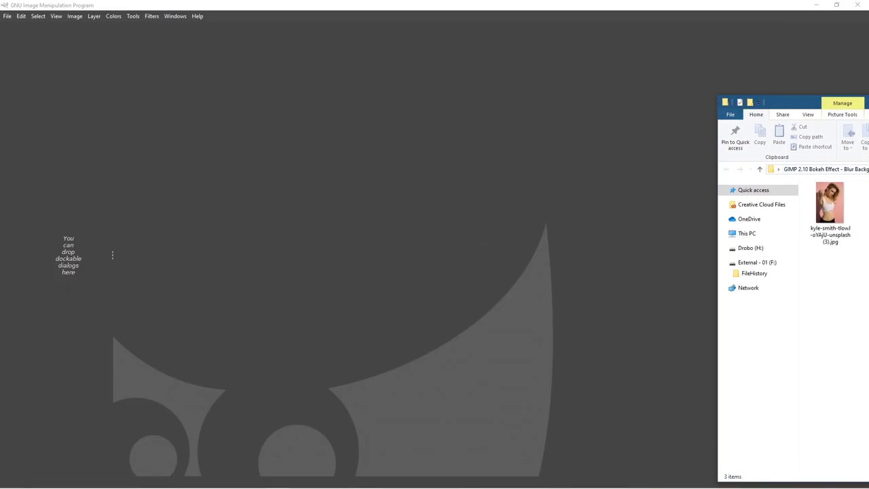
drag(801, 102, 669, 65)
Create a new 1920 × 1080 px image with a resolution of 72 pixels/in and Transparency as the fill.
click(7, 15)
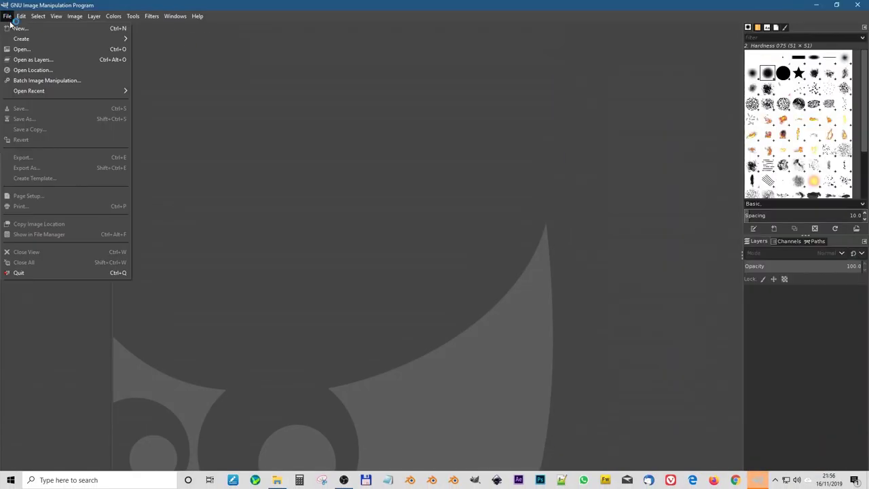
click(20, 29)
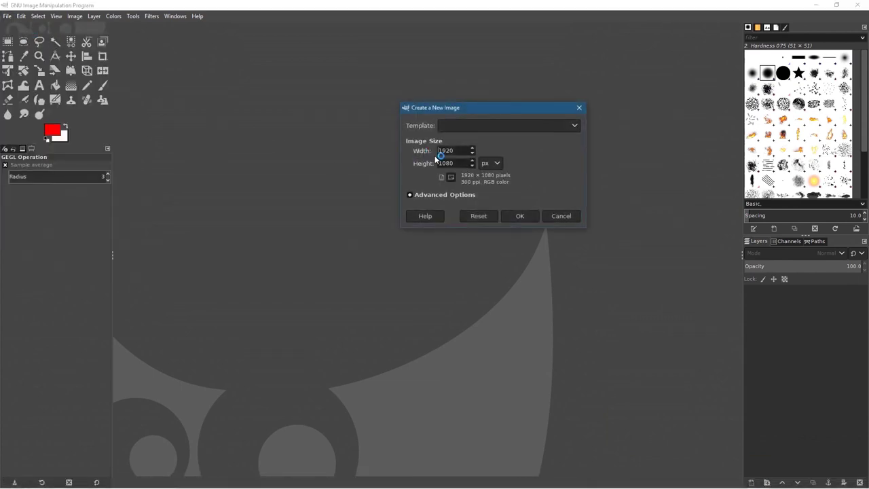
click(452, 194)
key(Tab)
key(Tab)
key(Tab)
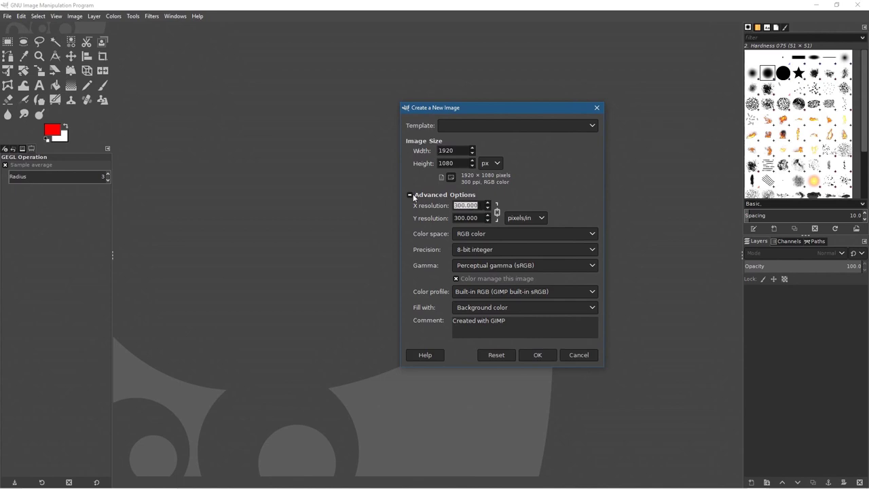
text(72)
key(Tab)
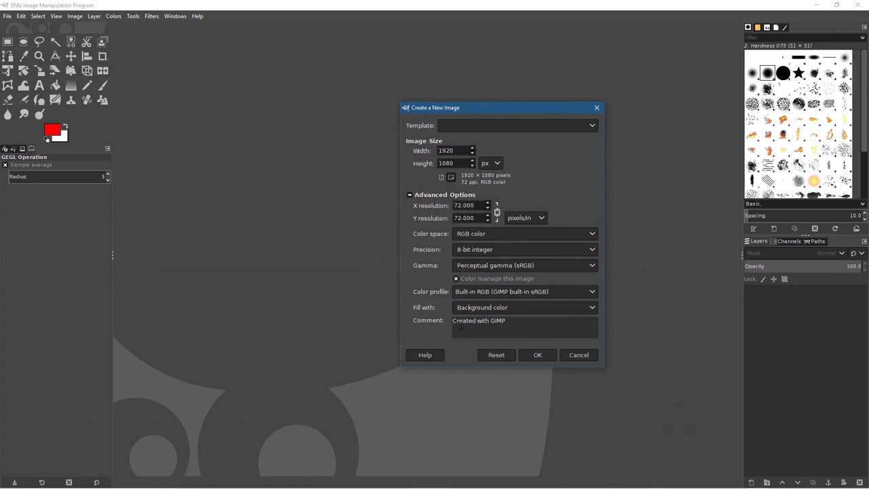
click(458, 311)
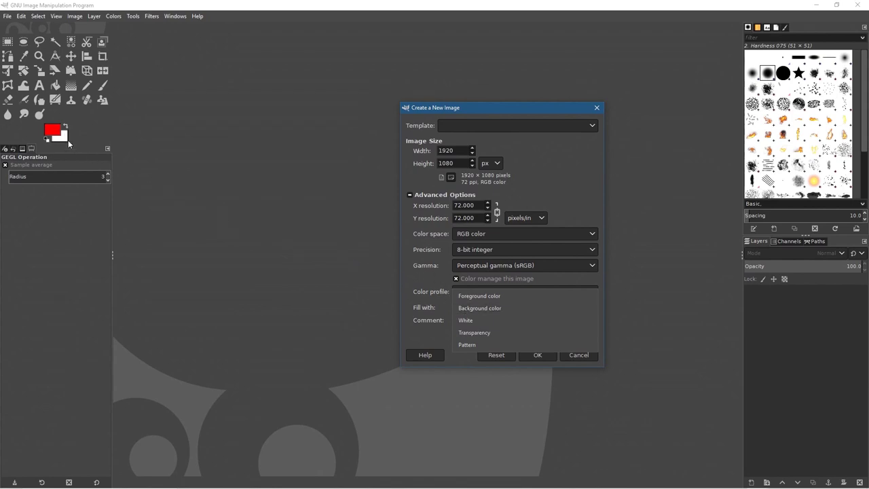
click(474, 332)
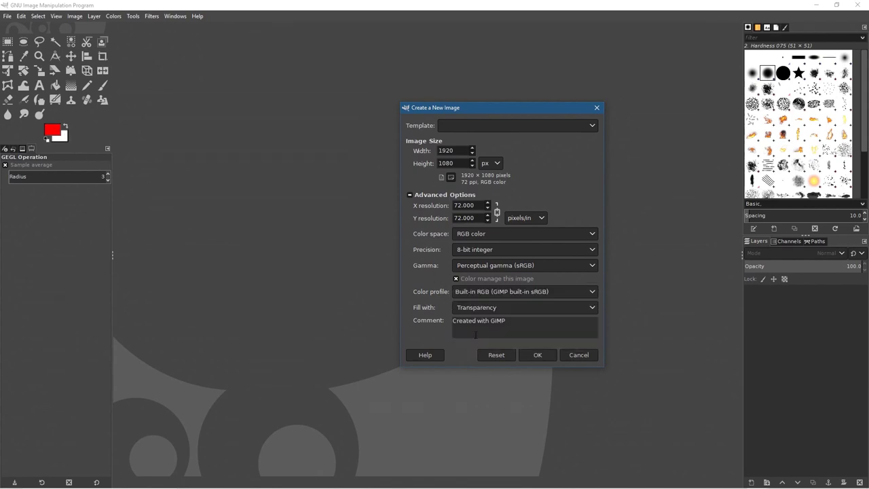
click(538, 355)
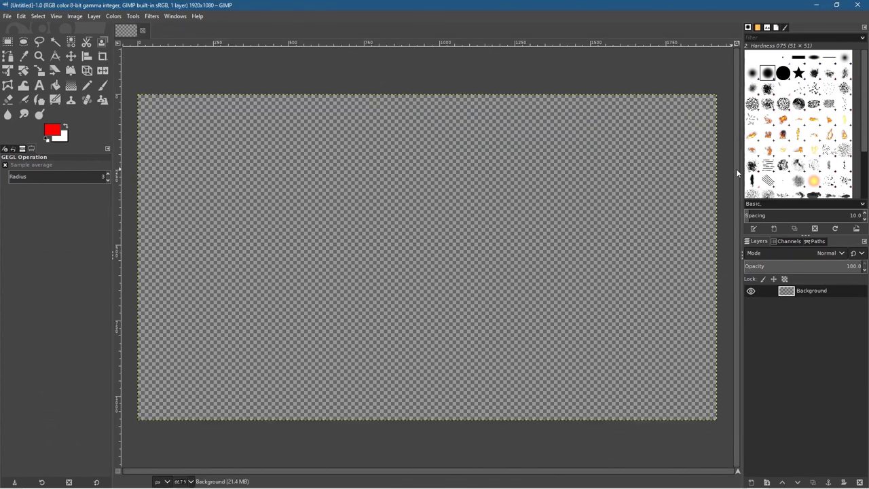
Add the palm tree photo from the tutorial folder to the new image as a layer.
key(alt+Tab)
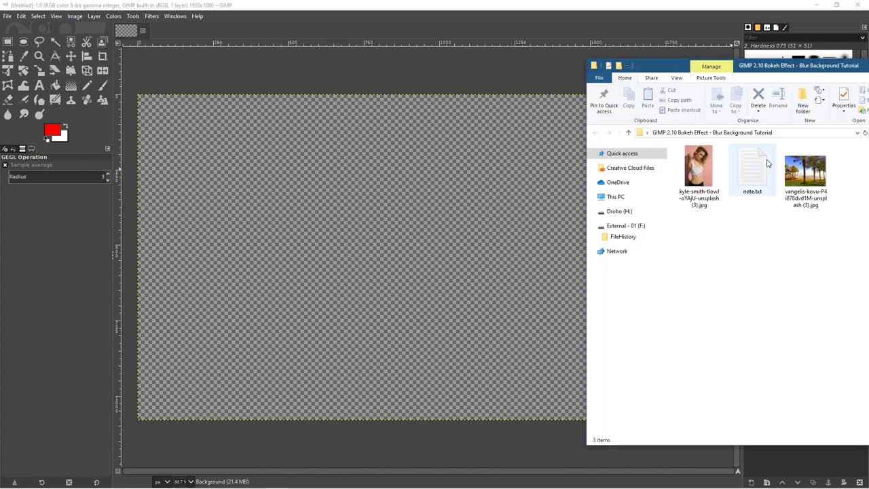
click(807, 180)
drag(810, 192, 403, 202)
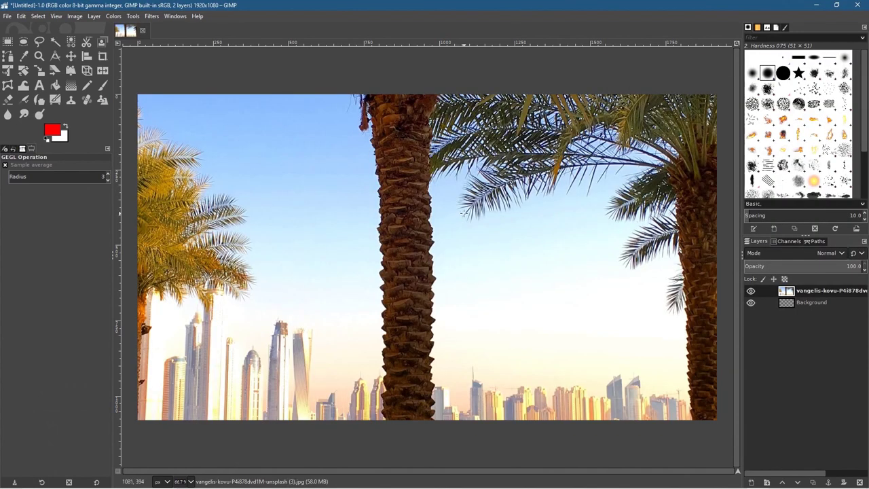
Scale the palm tree layer proportionally to about 1962 × 1471 px at a temporary 52.1 opacity, finishing with the layer opacity at 100.
scroll(464, 213, down, 3)
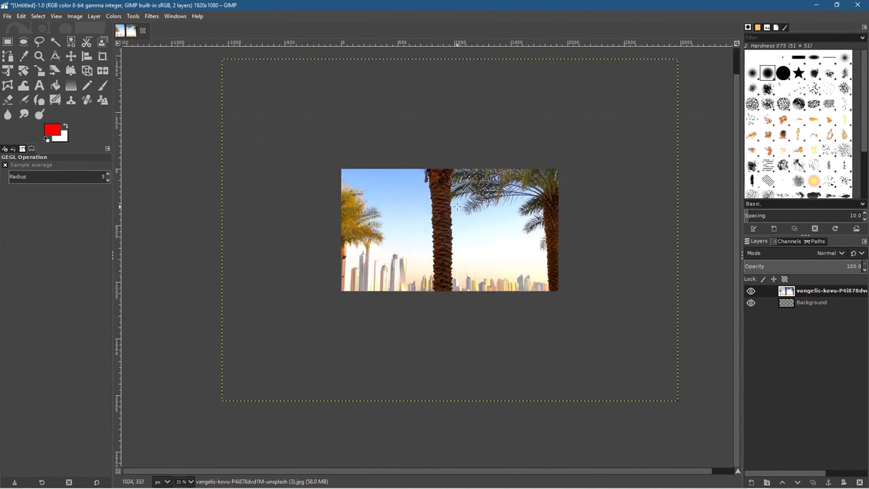
drag(460, 205, 442, 235)
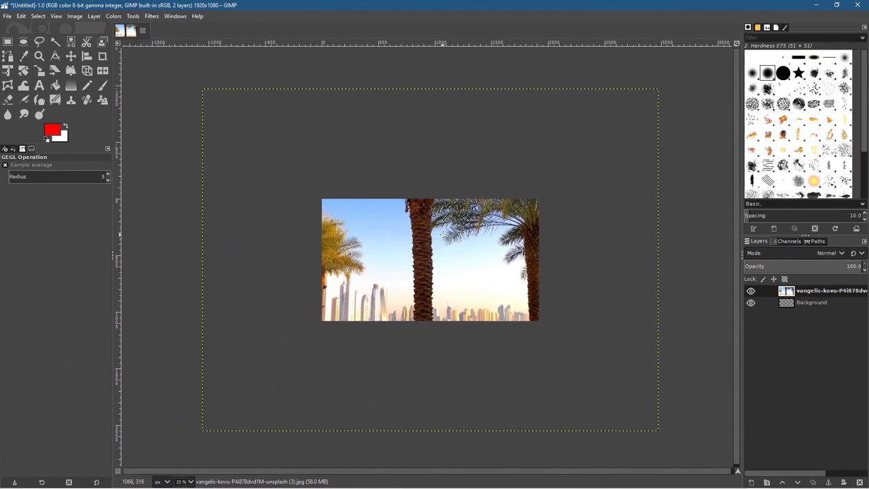
click(40, 69)
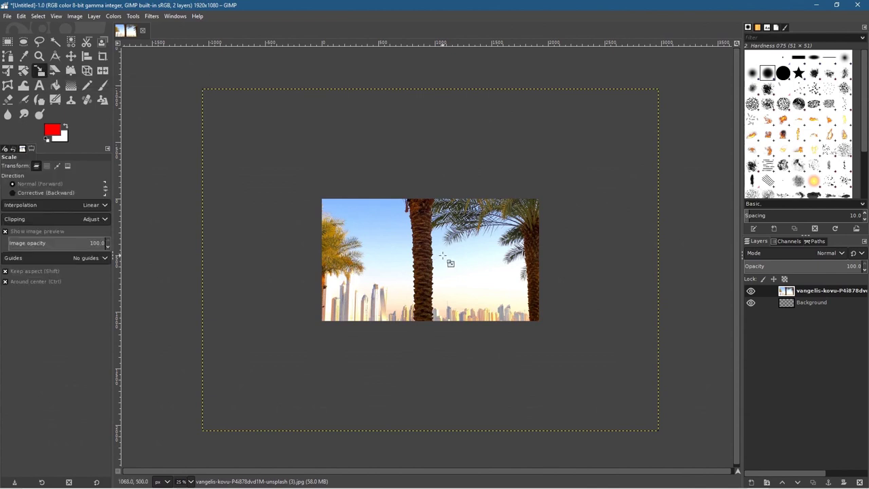
click(442, 256)
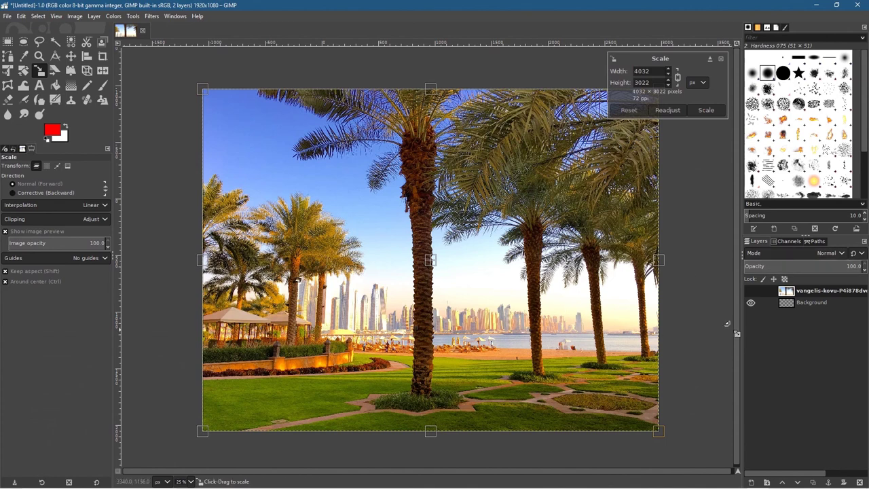
drag(844, 266, 806, 266)
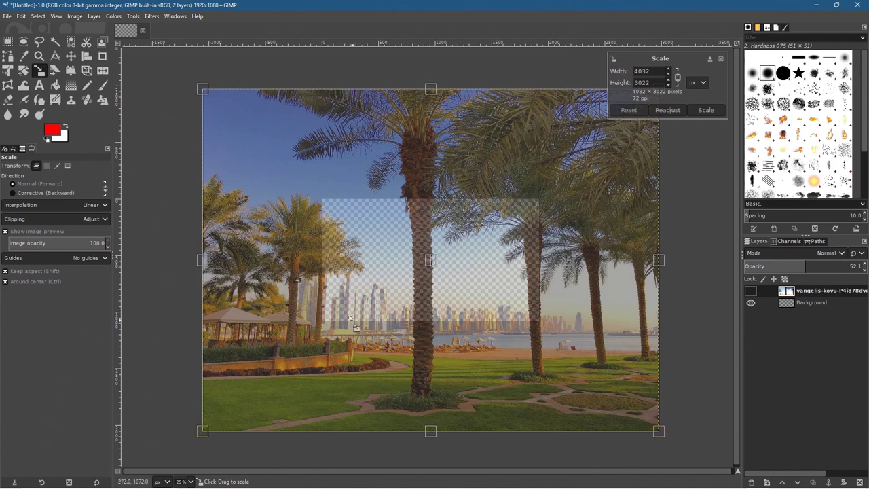
drag(212, 95, 475, 221)
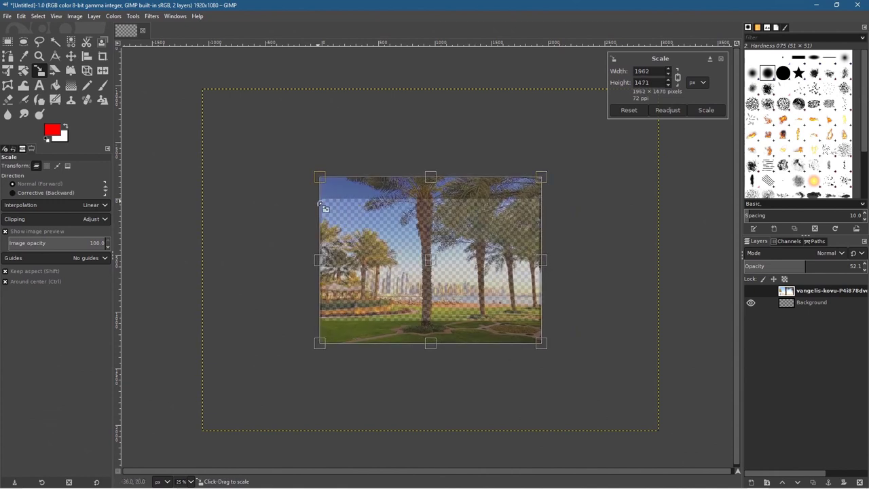
click(703, 113)
drag(808, 267, 864, 267)
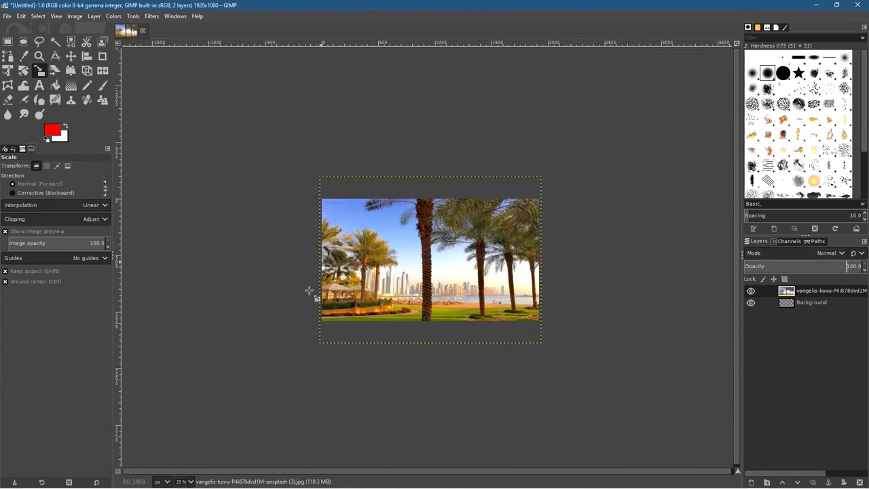
Move the palm tree layer upward until more lawn fills the canvas and its lower edge lies slightly below the canvas.
scroll(467, 267, up, 2)
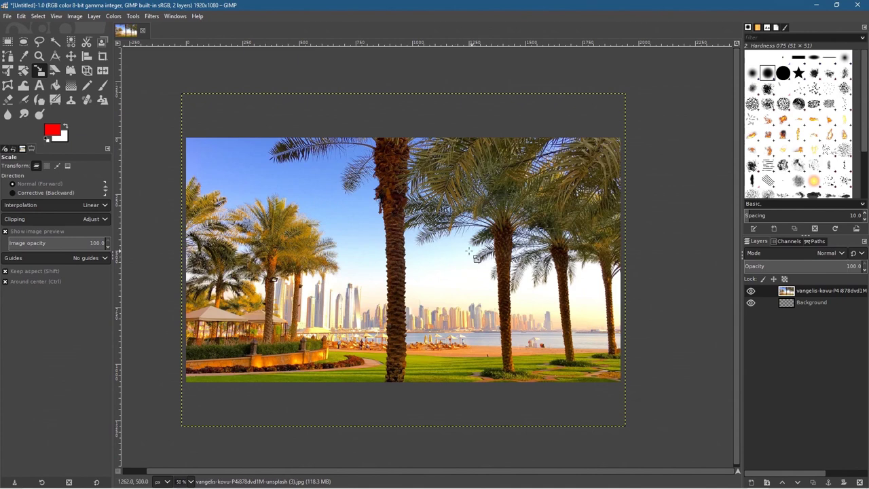
scroll(480, 250, left, 2)
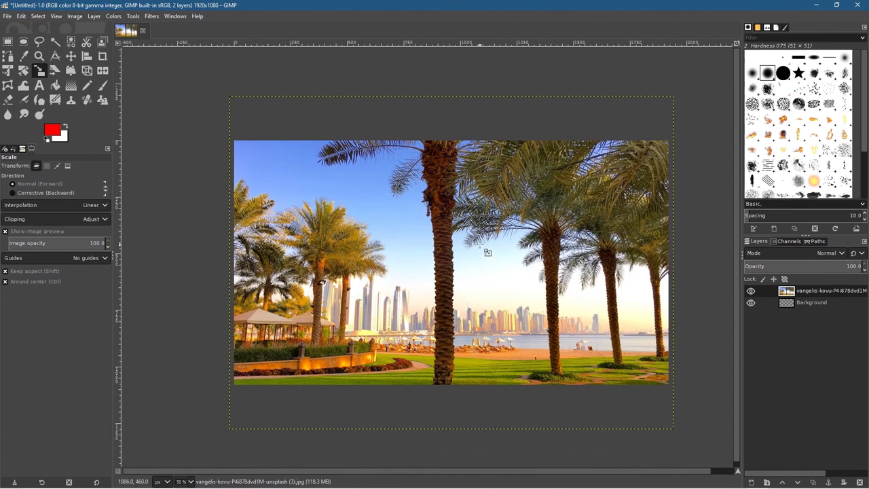
click(72, 55)
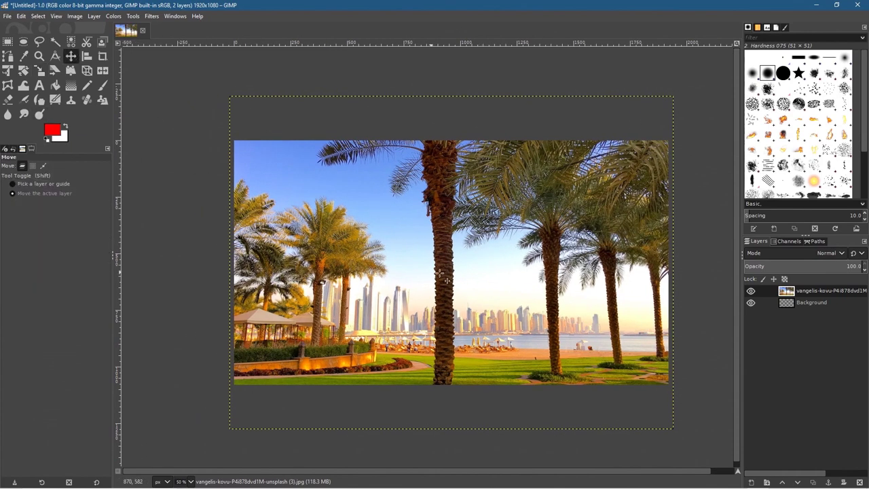
key(shift)
key(shift+Up)
key(shift+Up)
key(shift+Up)
key(shift+Up)
key(shift+Up)
key(shift+Up)
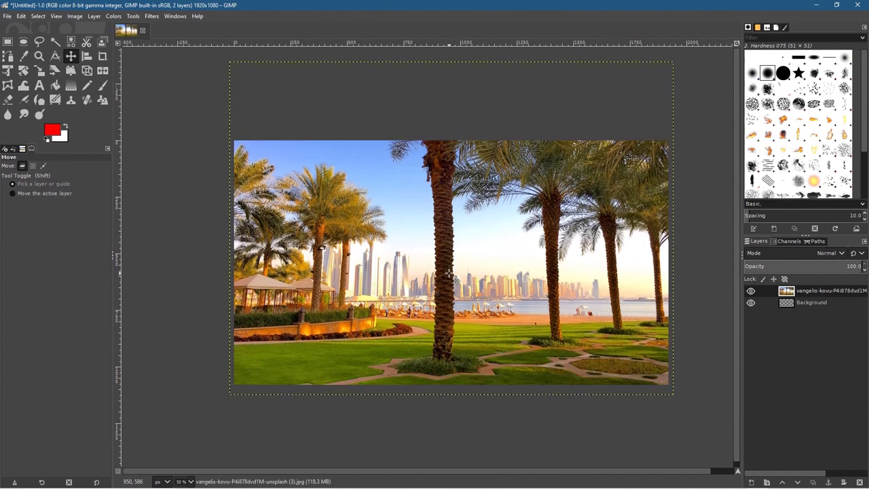
key(shift+Up)
key(shift+Up)
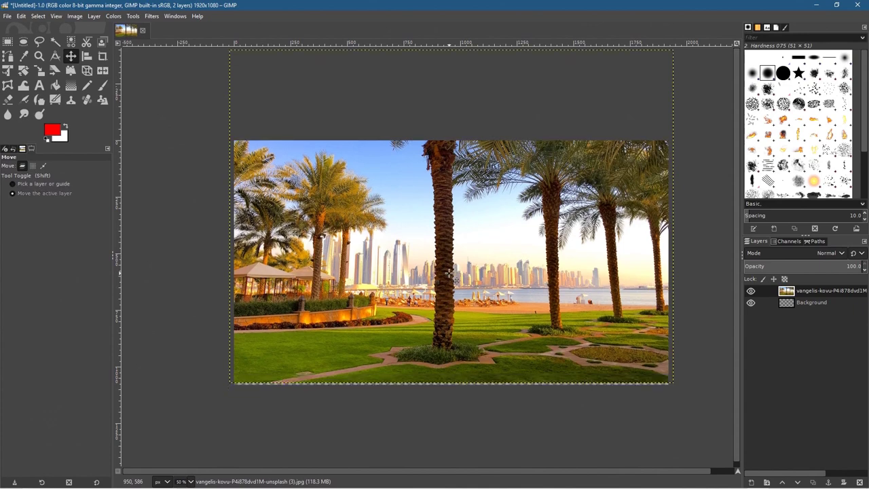
key(Down)
key(Down)
key(Down)
key(Down)
key(Down)
key(Down)
key(Down)
key(Down)
key(Down)
key(Down)
key(Down)
key(Down)
key(Down)
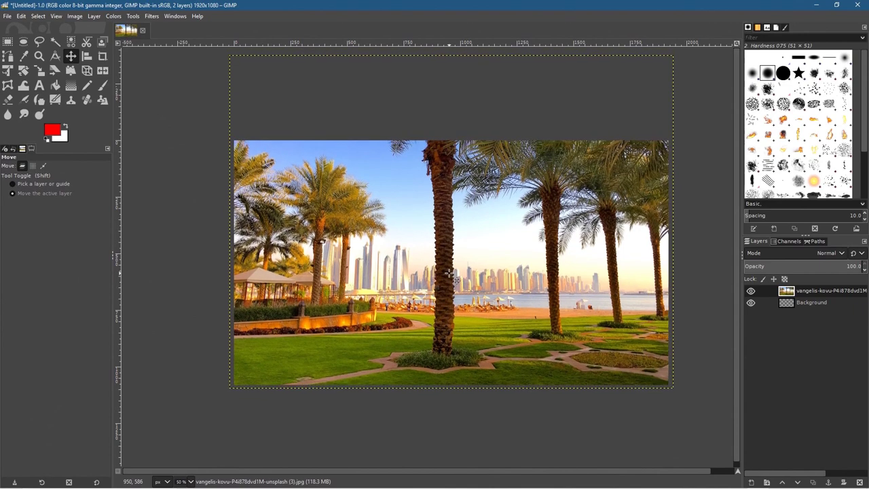
key(Down)
key(Down)
key(Down)
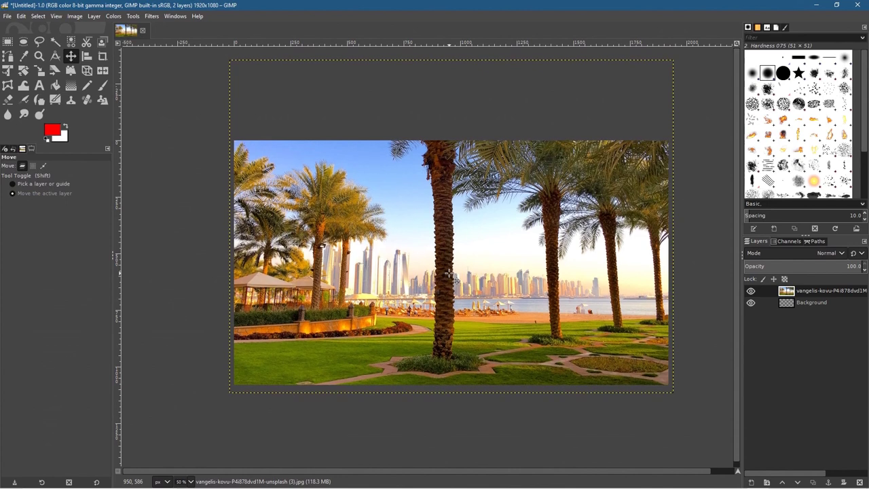
key(Up)
key(Up)
key(Up)
key(Up)
key(Up)
key(Up)
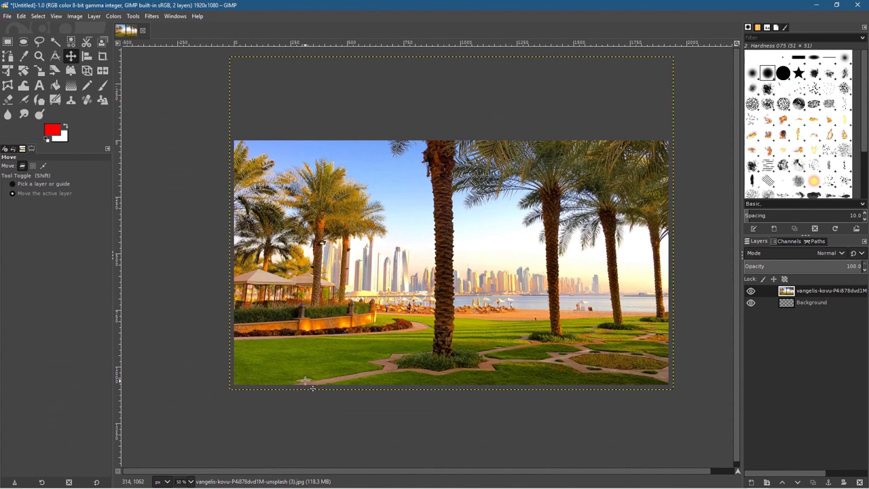
key(shift+Down)
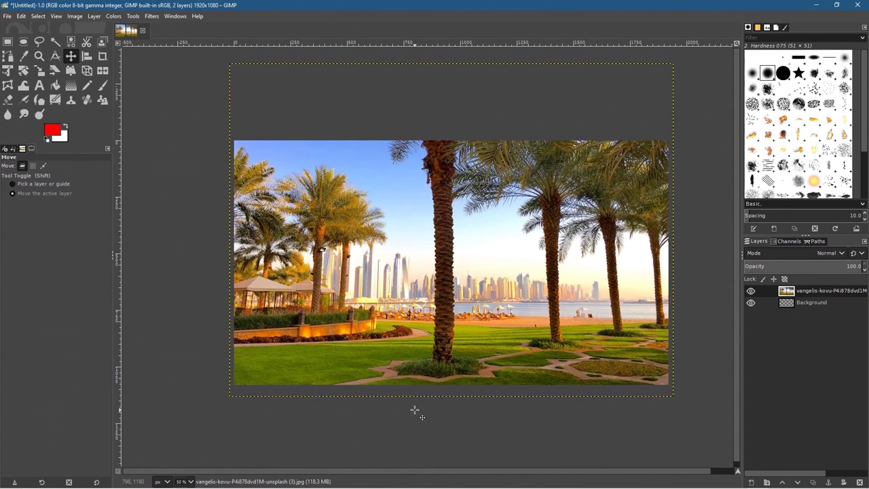
key(Down)
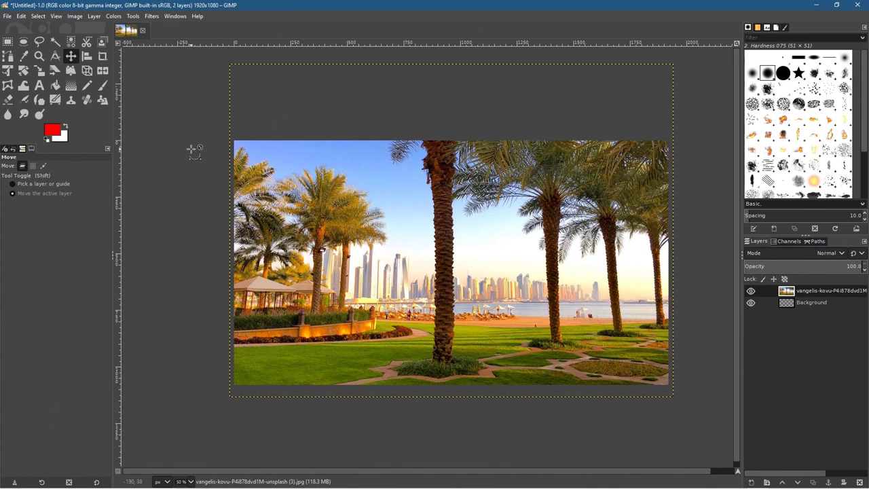
Save the composition as "blur background bokeh effect - 01.xcf" in the Desktop folder "GIMP 2.10 Bokeh Effect - Blur Background Tutorial".
key(ctrl+s)
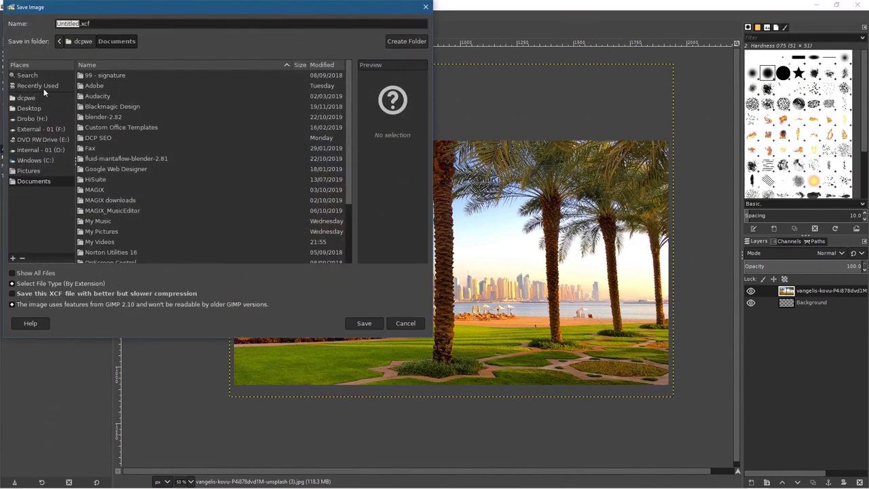
click(37, 108)
double_click(120, 159)
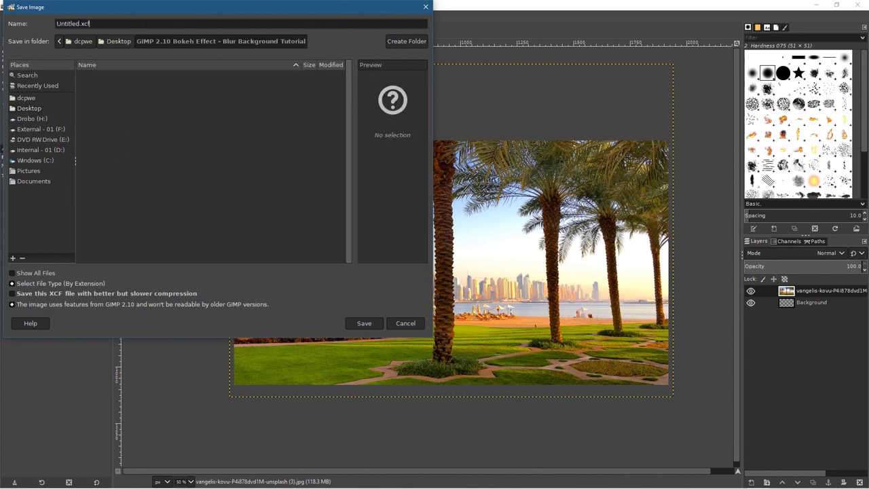
drag(92, 24, 45, 30)
text(blur back)
text(ground bokeh effect - 02)
key(BackSpace)
text(1)
click(364, 323)
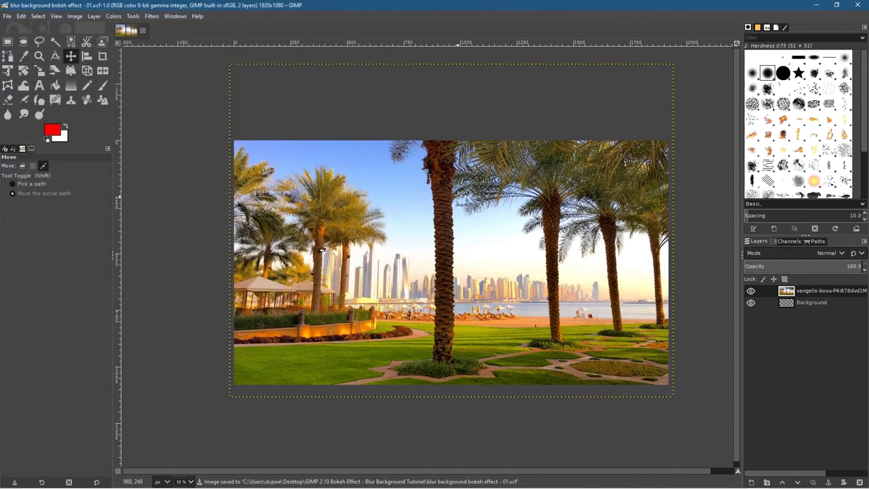
click(9, 16)
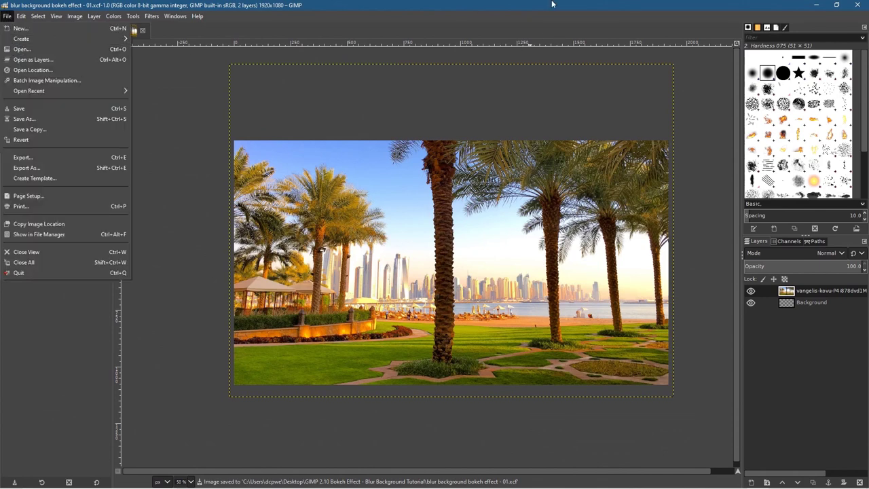
click(13, 52)
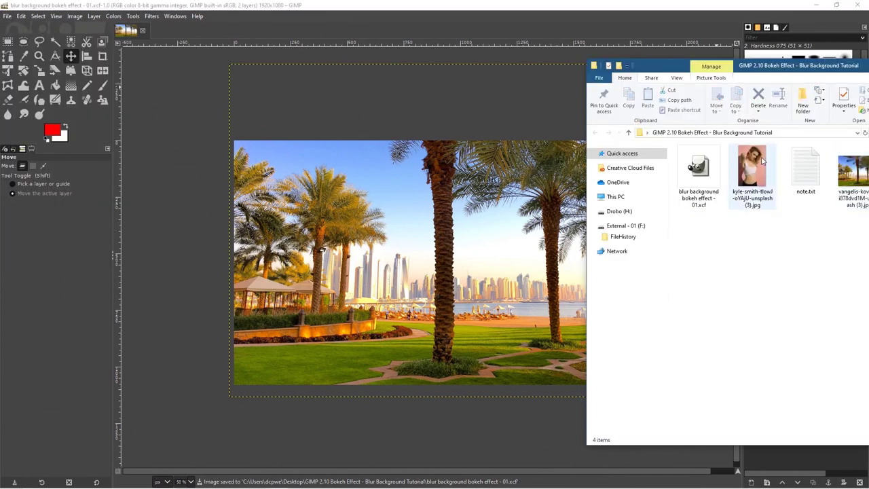
drag(752, 174, 533, 330)
drag(401, 265, 748, 189)
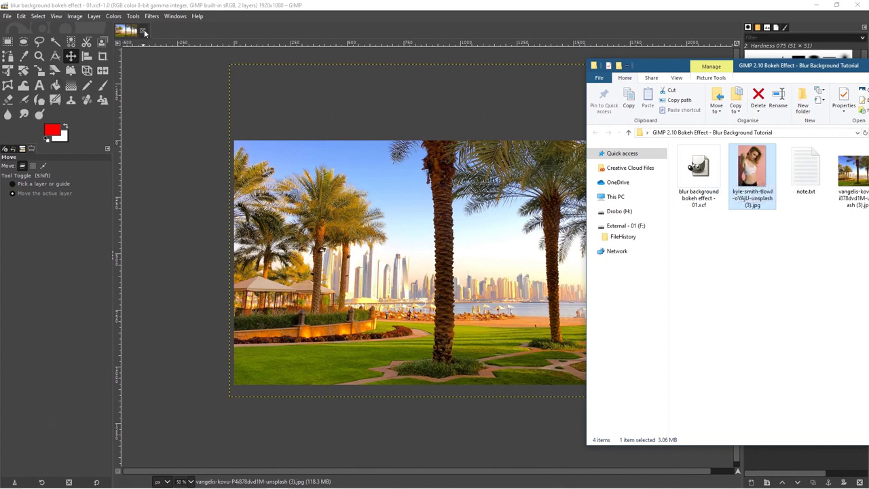
click(258, 6)
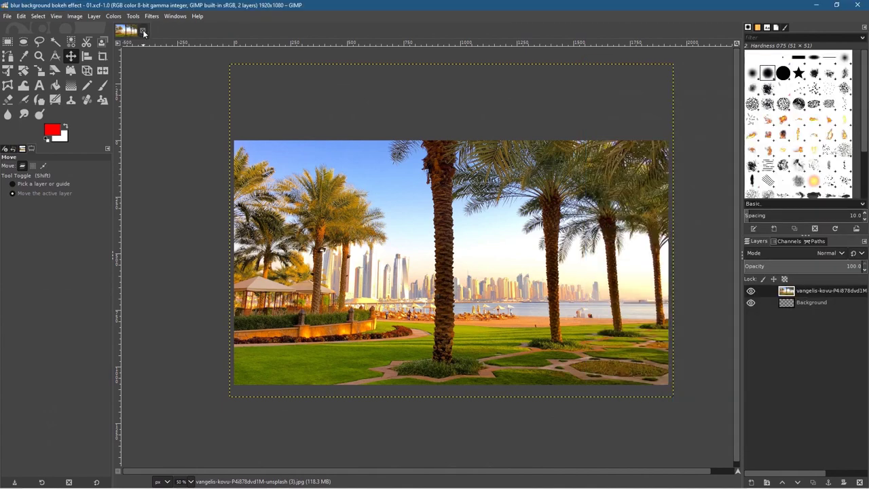
Close the saved palm tree composition and preview the recently used files available for opening.
click(144, 32)
click(7, 15)
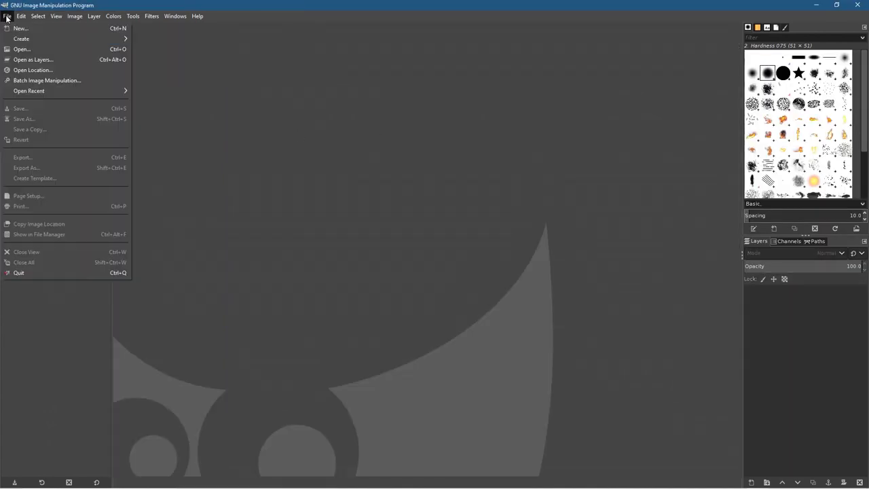
click(26, 49)
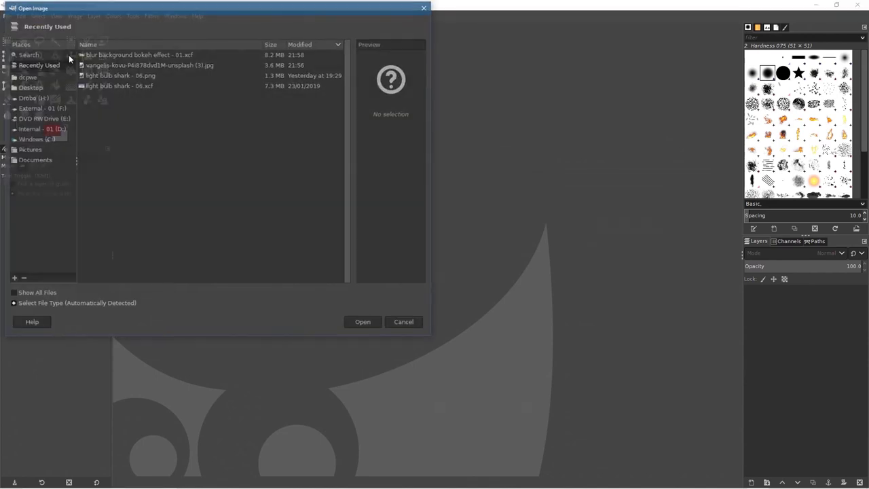
click(117, 65)
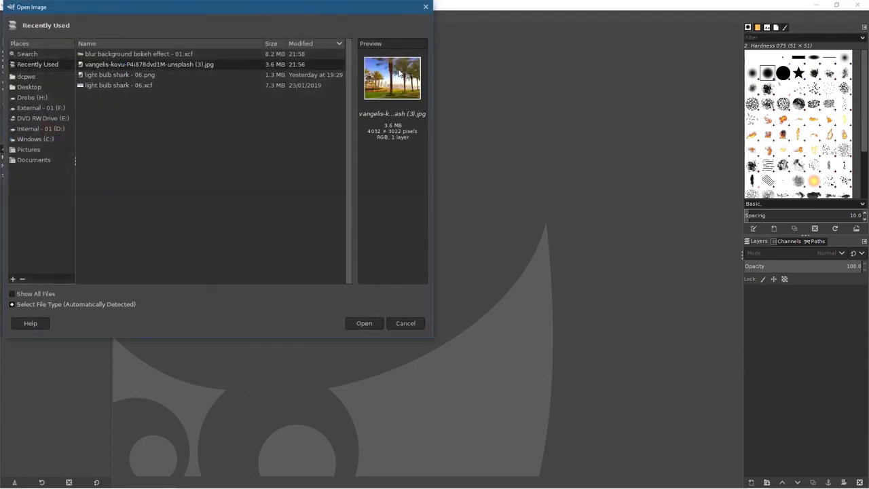
click(128, 53)
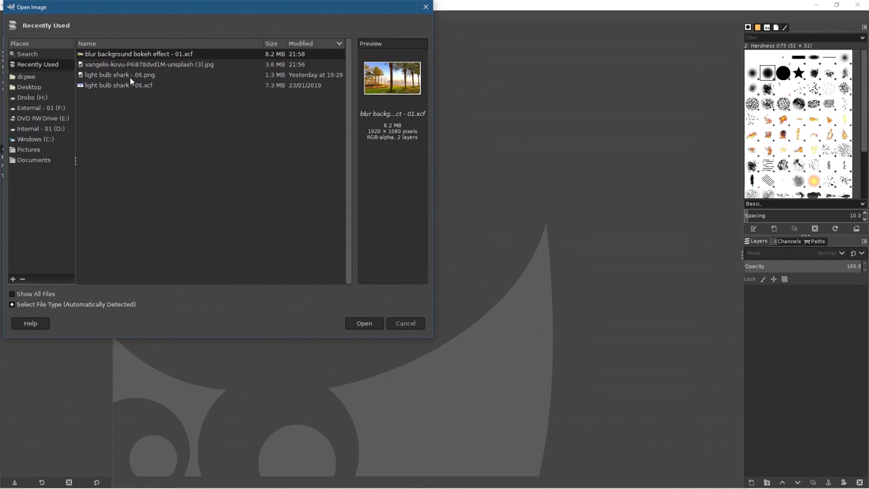
click(129, 77)
click(127, 89)
click(127, 76)
click(126, 67)
click(129, 55)
click(130, 66)
click(131, 59)
click(129, 68)
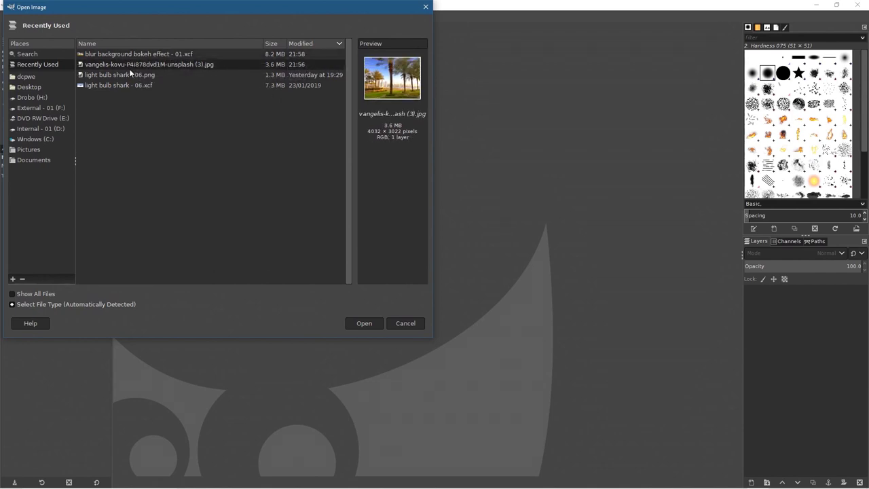
Open the woman's portrait JPG as its own image from the Desktop's bokeh effect tutorial folder.
click(35, 89)
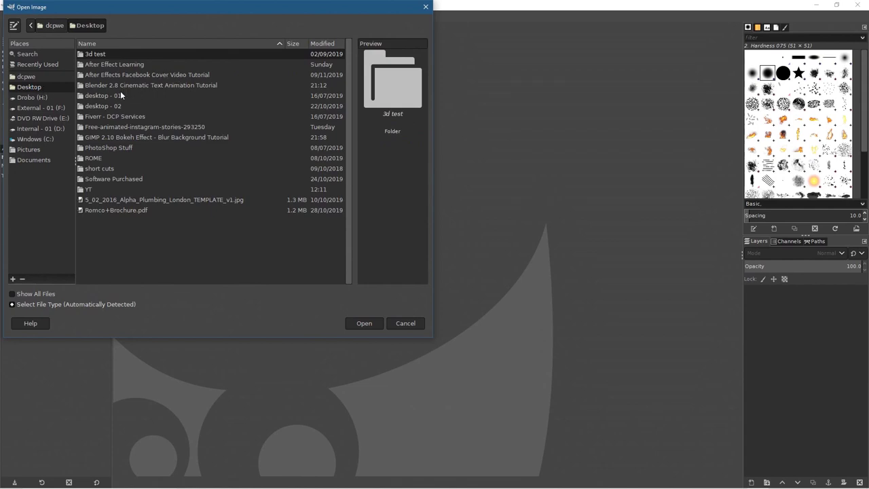
double_click(111, 137)
click(204, 64)
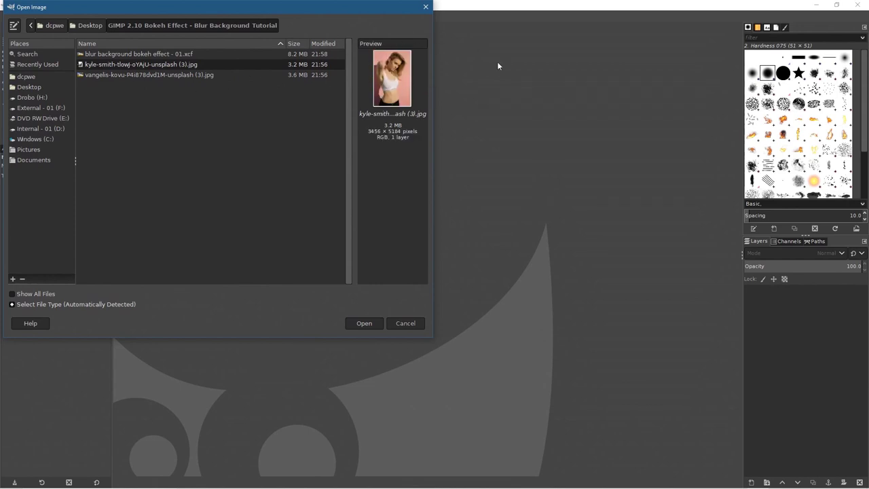
click(367, 323)
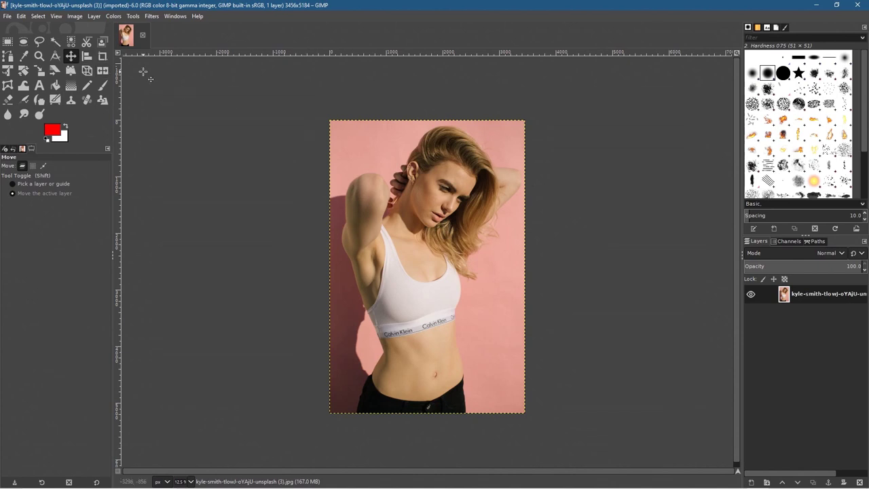
Try to select the portrait's pink background with the Select by Color tool, sampling the area beside the head.
click(71, 42)
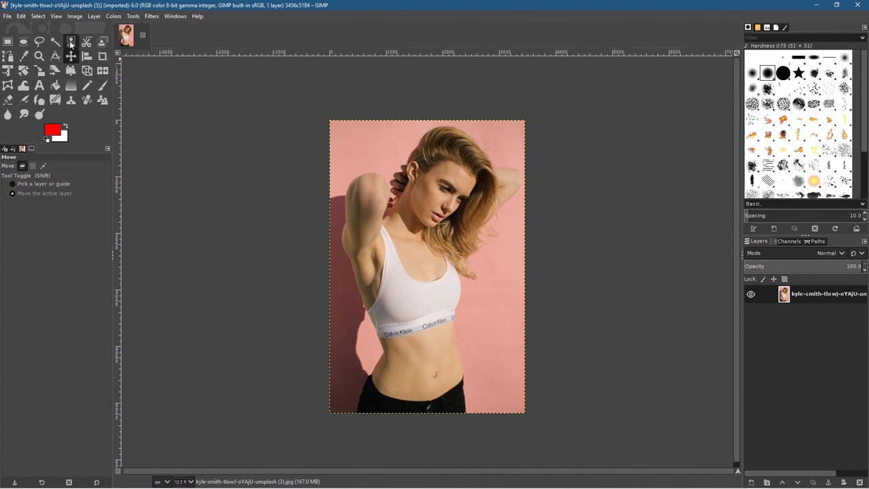
click(362, 144)
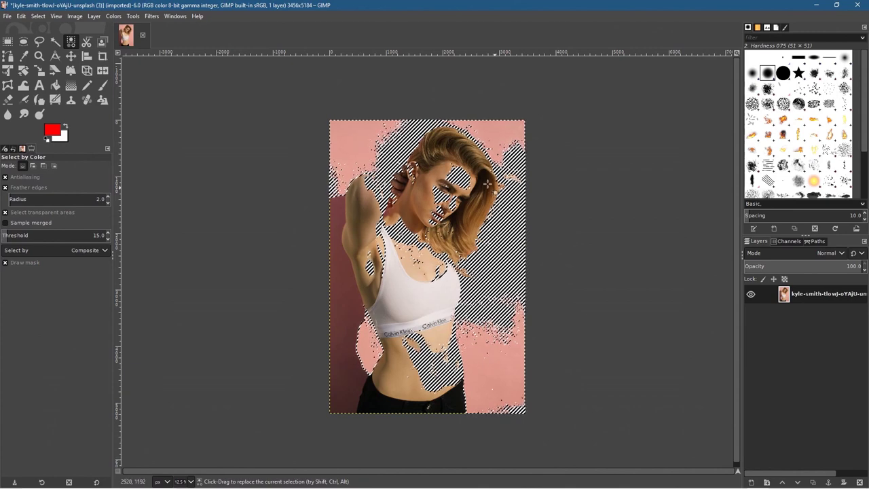
click(362, 139)
click(379, 156)
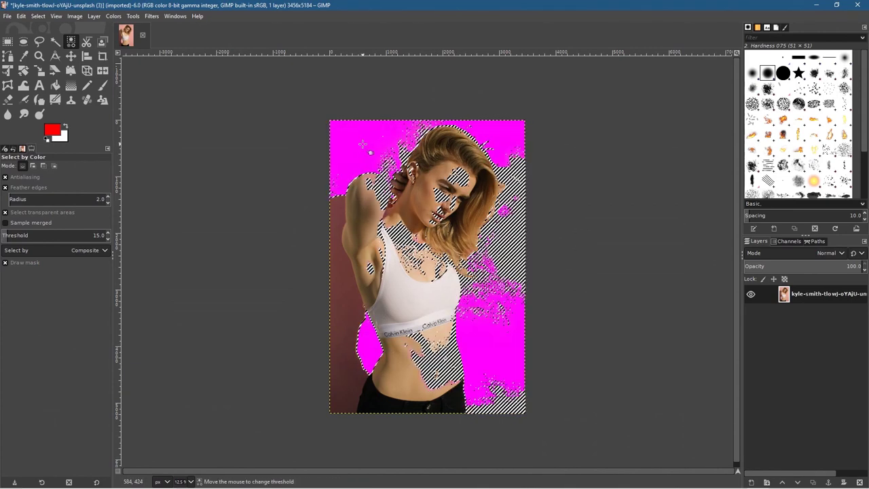
click(373, 162)
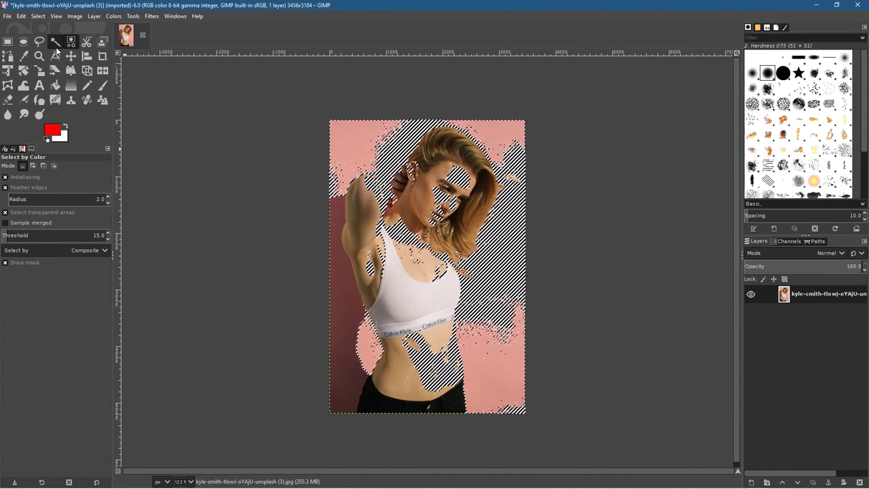
Try to select the pink background with Fuzzy Select, raising the threshold to 21.2, and clear the resulting selection.
click(55, 41)
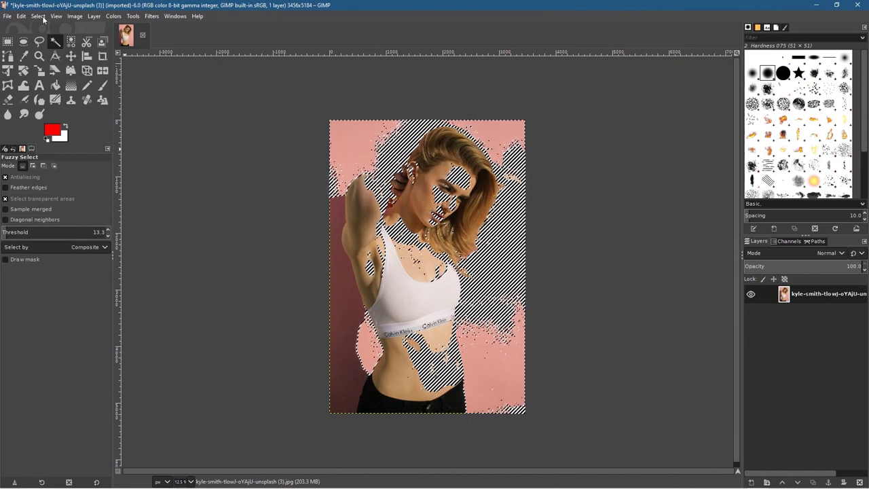
click(32, 16)
click(41, 37)
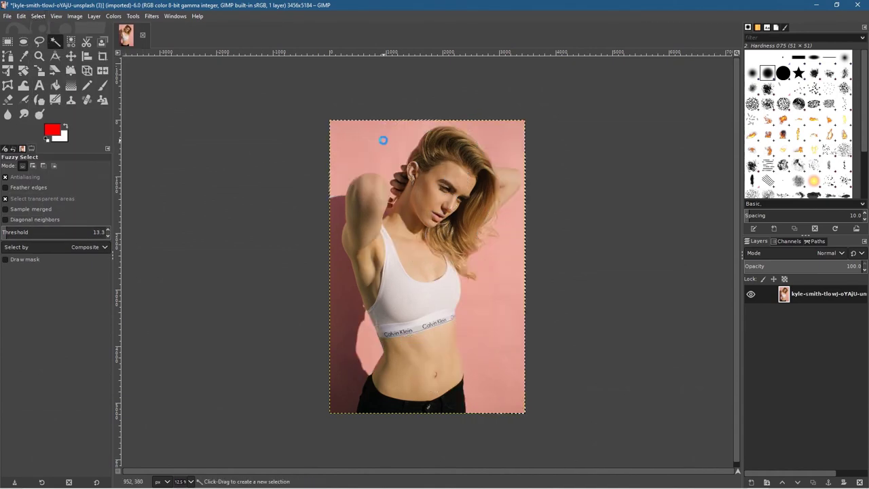
click(382, 202)
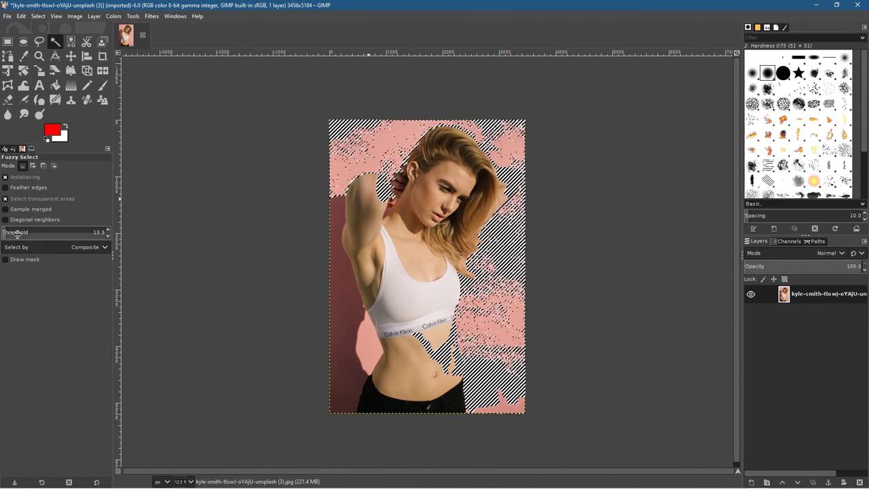
drag(14, 233, 36, 234)
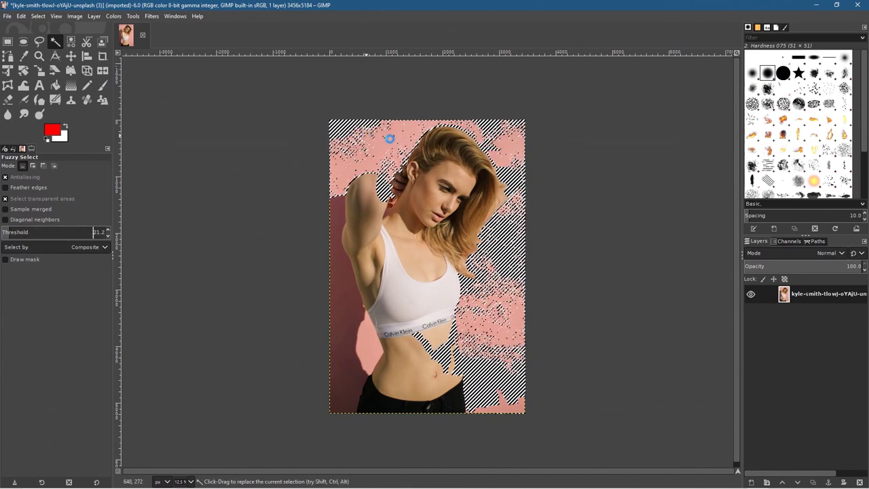
mouse_move(391, 140)
mouse_down()
mouse_move(347, 133)
mouse_move(354, 137)
mouse_up()
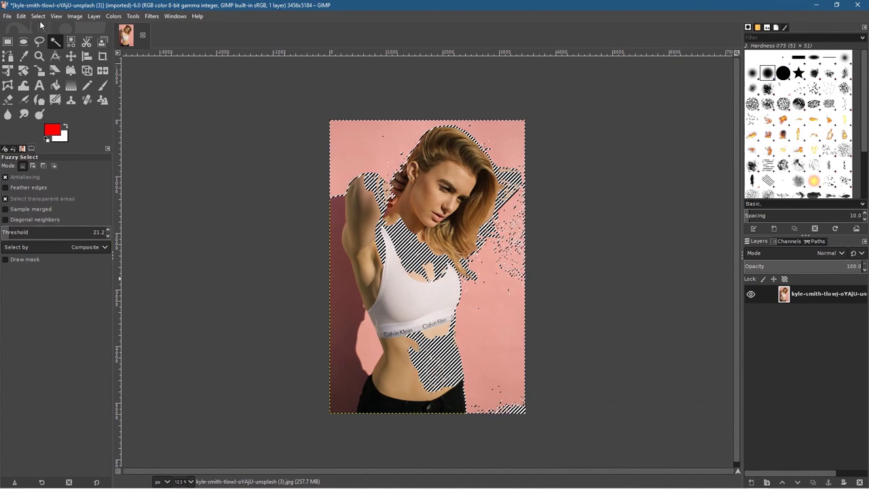
click(37, 17)
click(43, 28)
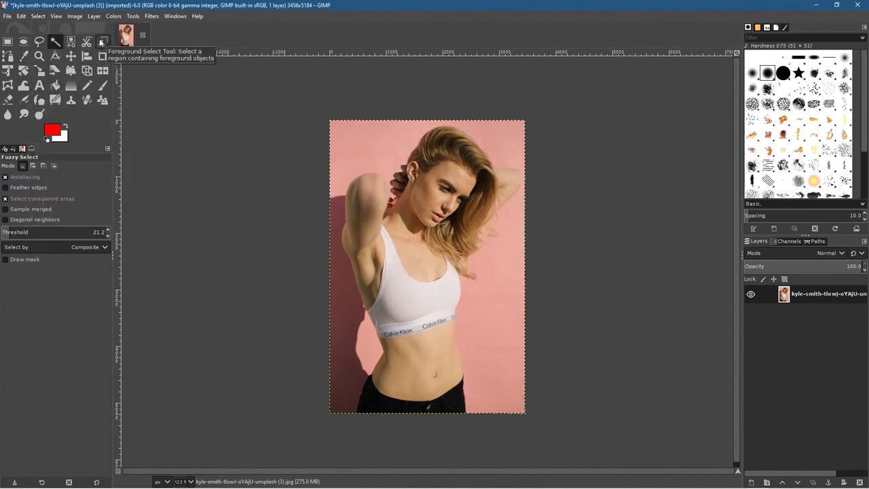
Start a rough Foreground Select outline above the woman's raised arm and trace it over the top of her head.
click(102, 42)
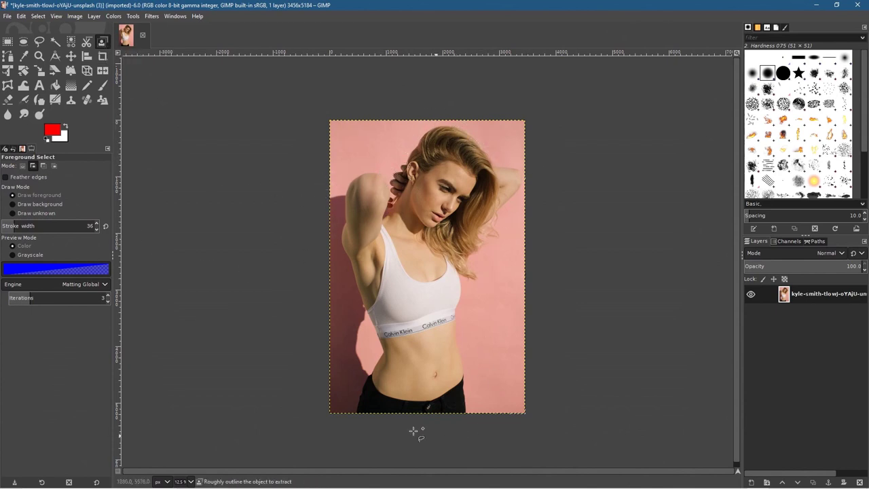
click(369, 167)
click(401, 158)
click(407, 151)
click(413, 145)
click(419, 139)
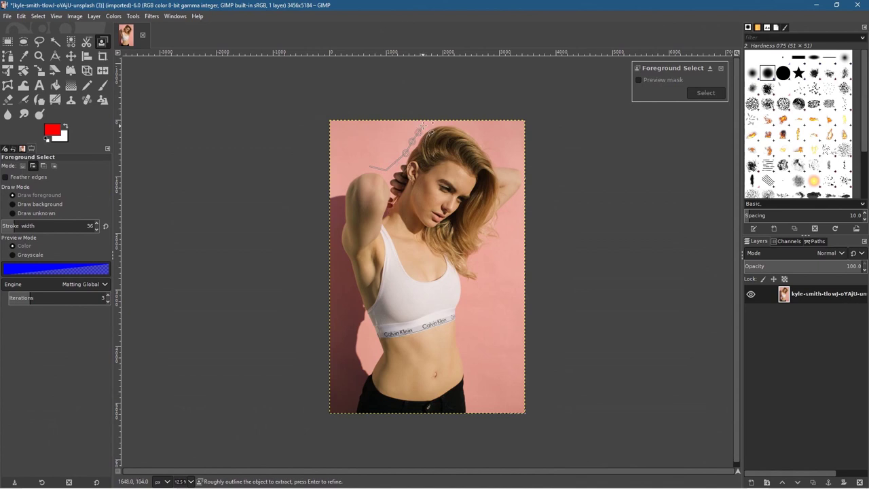
click(444, 121)
click(466, 126)
click(481, 137)
click(493, 154)
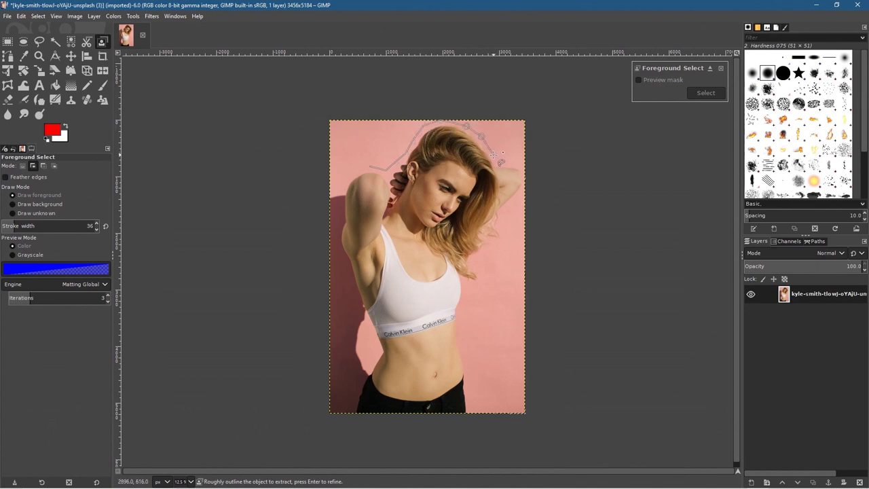
Continue the foreground outline around the elbow beyond the canvas edge and down along the loose hair.
click(520, 162)
click(531, 170)
click(533, 189)
click(510, 208)
click(505, 218)
click(499, 223)
click(503, 237)
click(483, 256)
click(476, 261)
click(482, 271)
click(469, 288)
Extend the foreground outline down the side of the torso and hip to the lower edge of the portrait.
click(463, 332)
click(467, 356)
click(471, 392)
click(469, 413)
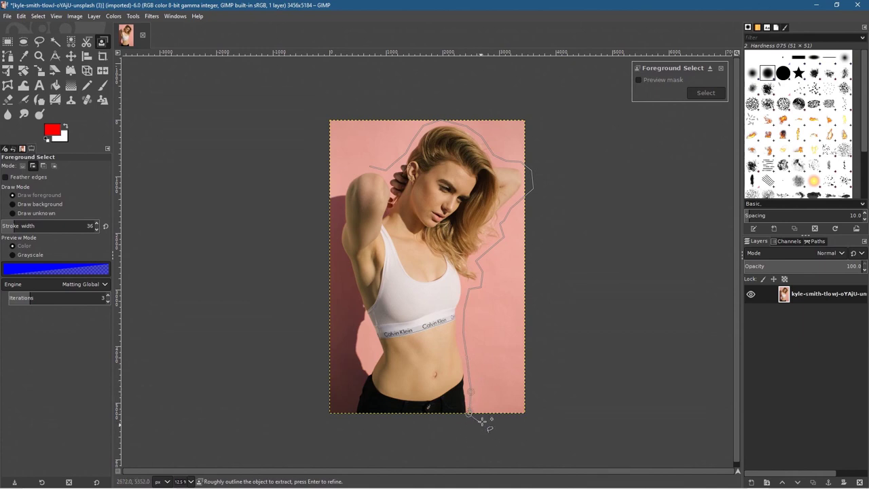
key(ctrl)
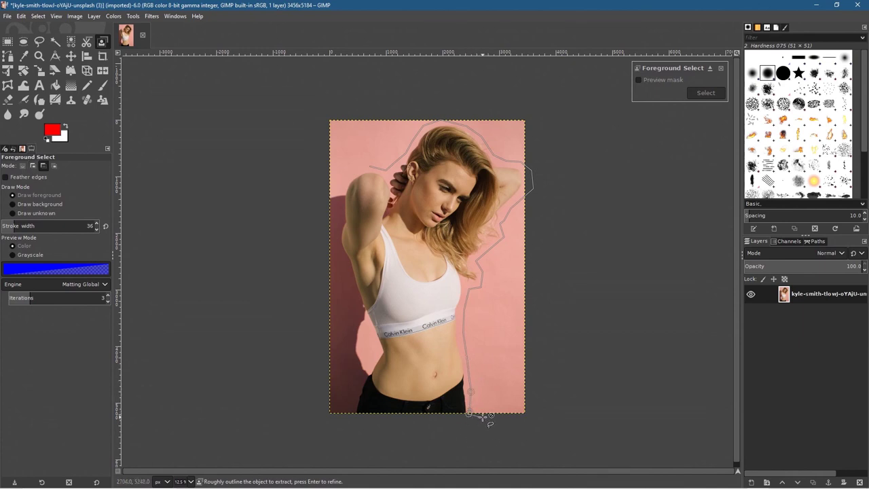
click(471, 414)
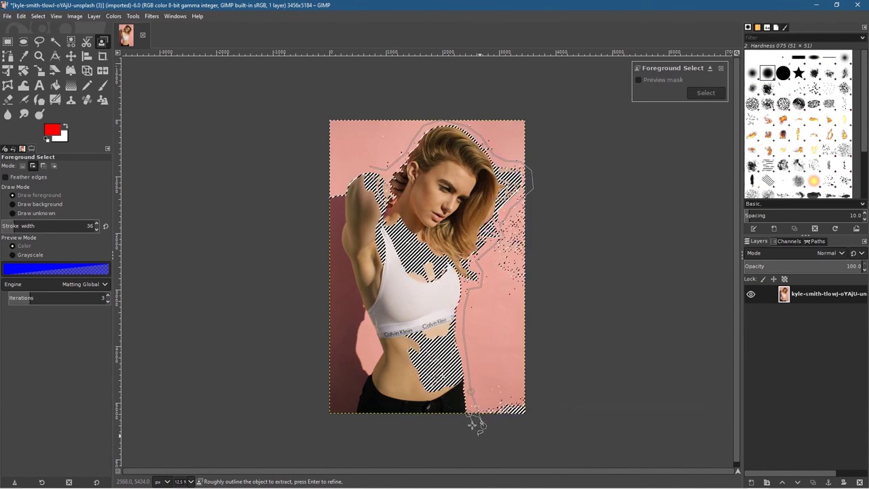
Run the foreground outline beneath the portrait and up the other side of the body, close it and apply the rough mask.
drag(479, 426, 328, 420)
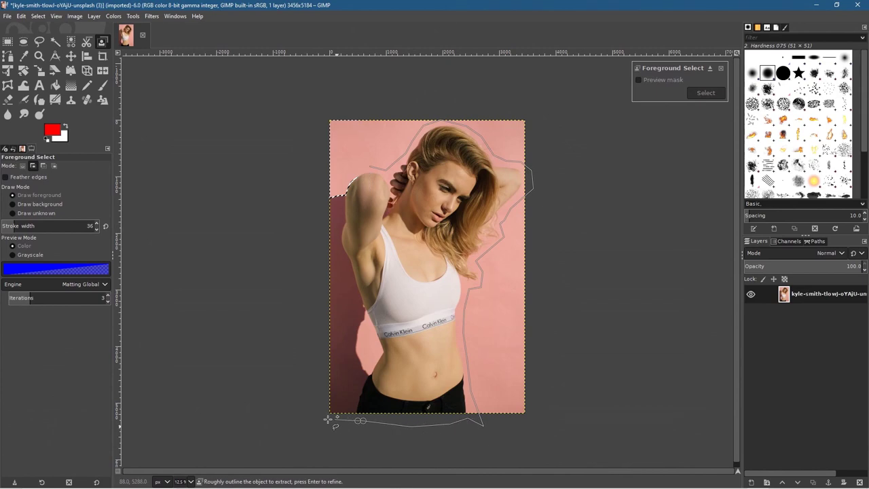
click(342, 411)
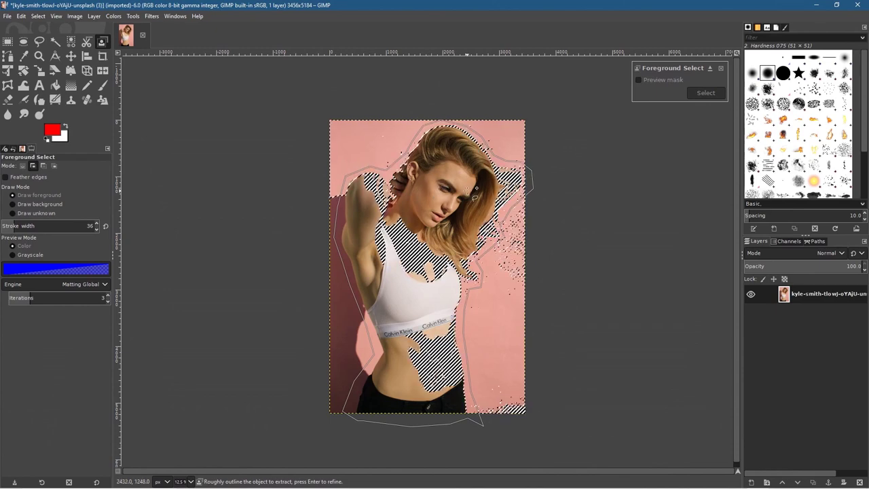
key(Return)
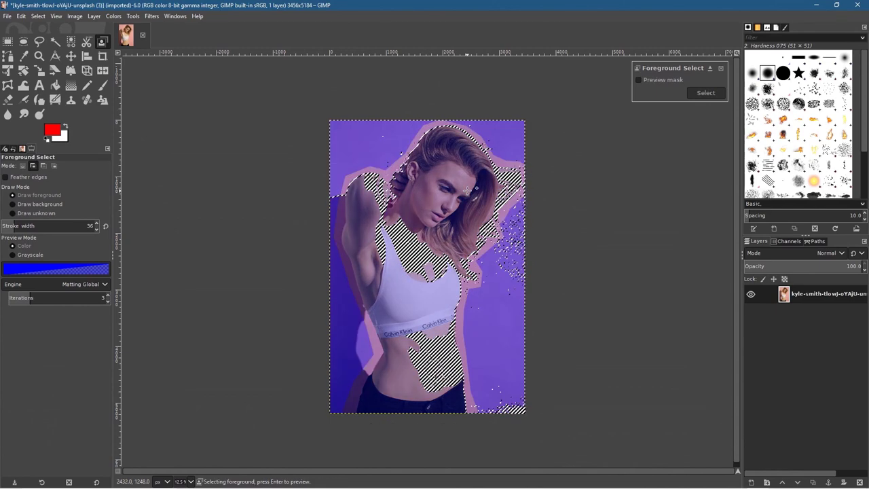
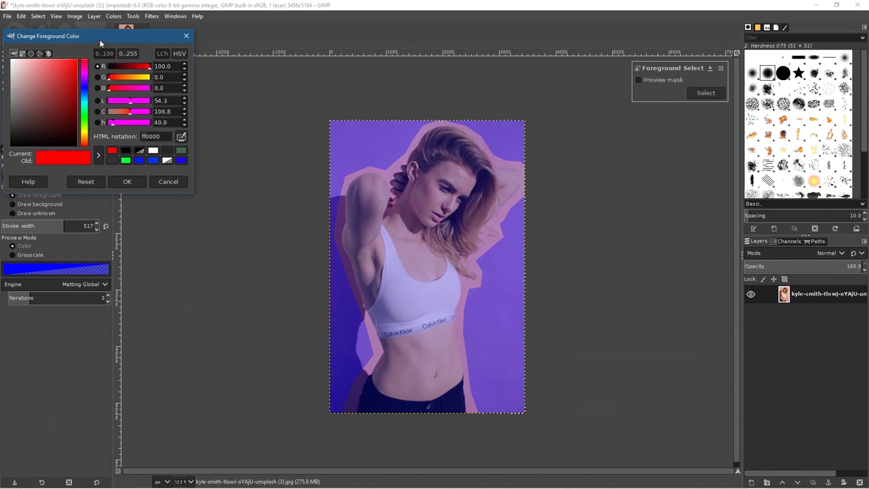
Accept red ff0000 as the foreground color and mark the crown hair, forehead and bent arm behind the head as foreground.
click(126, 182)
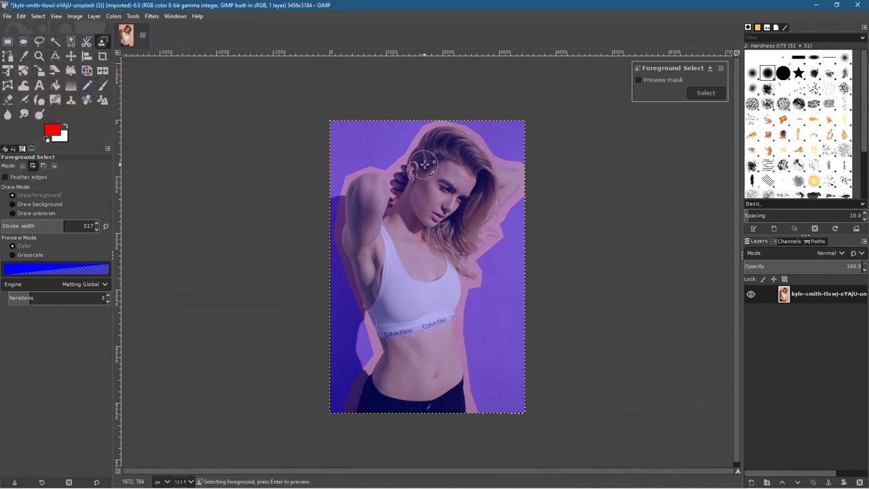
scroll(447, 181, up, 4)
scroll(449, 170, up, 4)
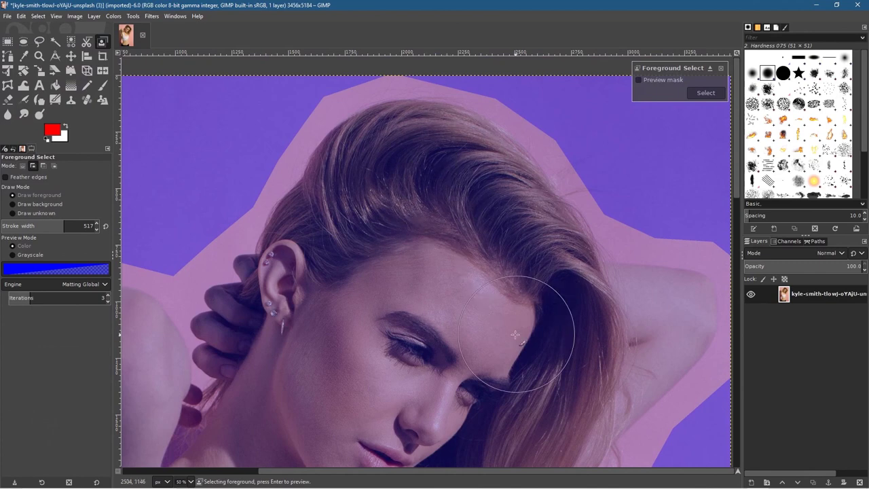
drag(503, 219, 587, 171)
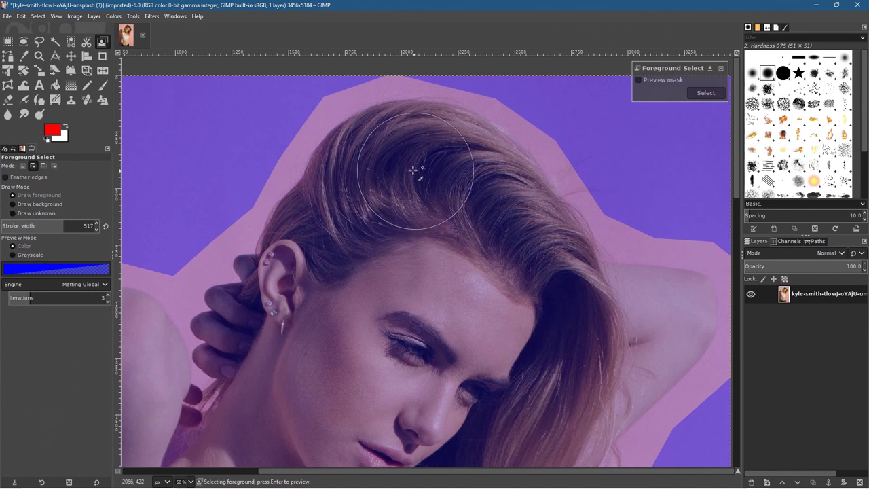
mouse_move(407, 163)
mouse_down()
mouse_move(446, 171)
mouse_move(473, 188)
mouse_move(500, 237)
mouse_move(535, 271)
mouse_move(543, 312)
mouse_move(575, 333)
mouse_move(640, 330)
mouse_up()
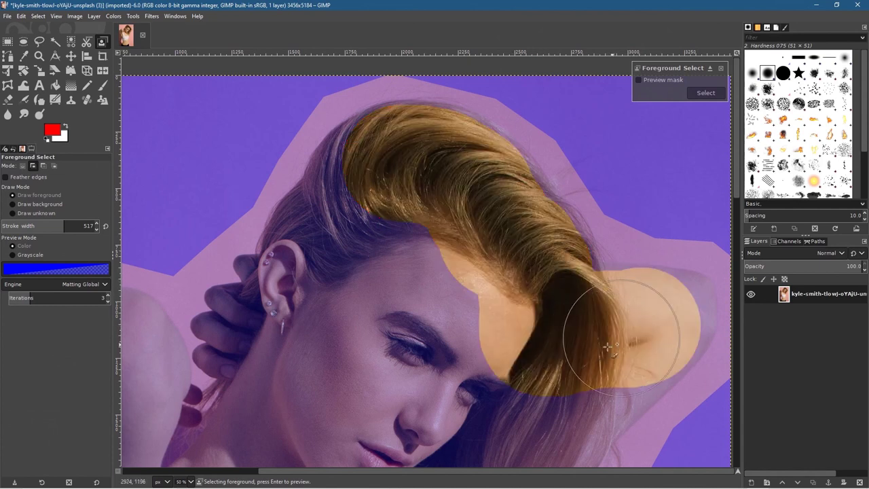
Mark the remaining hair around the ear, the ear and most of the face as foreground, undoing the stray dab beside the hair.
mouse_move(613, 353)
mouse_down()
mouse_move(575, 375)
mouse_move(536, 374)
mouse_move(506, 325)
mouse_move(471, 372)
mouse_move(358, 327)
mouse_move(425, 269)
mouse_move(385, 352)
mouse_move(418, 398)
mouse_move(325, 396)
mouse_move(332, 346)
mouse_move(356, 293)
mouse_move(349, 271)
mouse_move(380, 229)
mouse_move(379, 254)
mouse_up()
click(378, 179)
mouse_move(378, 179)
mouse_down()
mouse_move(384, 171)
mouse_move(358, 227)
mouse_move(339, 242)
mouse_move(325, 294)
mouse_move(307, 310)
mouse_up()
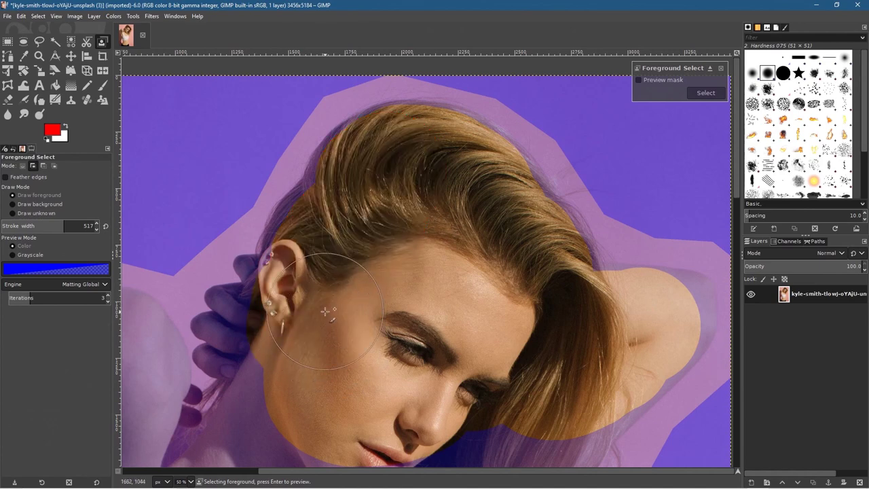
click(243, 220)
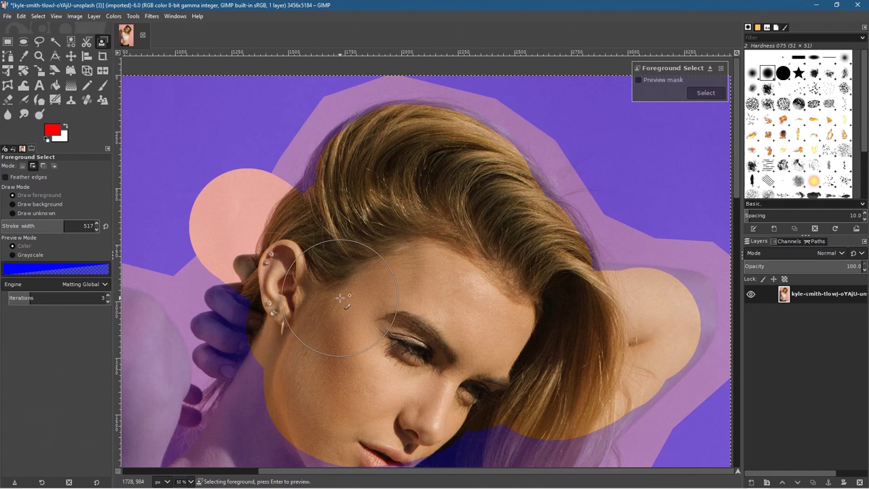
key(ctrl+z)
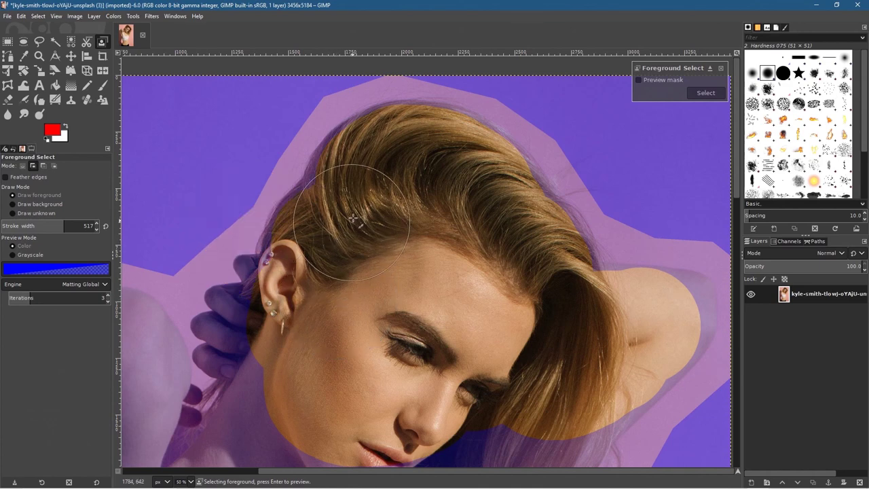
Mark the chin, neck and hair hanging beside the face as foreground.
drag(365, 288, 481, 227)
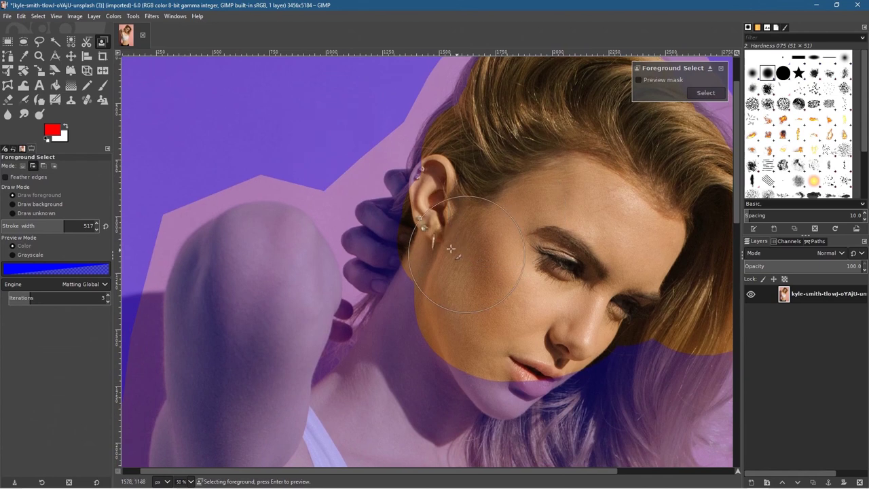
mouse_move(443, 279)
mouse_down()
mouse_move(436, 338)
mouse_move(422, 343)
mouse_move(430, 371)
mouse_move(435, 332)
mouse_move(458, 379)
mouse_move(502, 381)
mouse_move(613, 339)
mouse_up()
scroll(462, 302, down, 5)
scroll(462, 302, right, 3)
mouse_move(598, 201)
mouse_down()
mouse_move(567, 236)
mouse_move(546, 297)
mouse_move(553, 314)
mouse_move(522, 310)
mouse_move(476, 281)
mouse_move(500, 299)
mouse_move(487, 307)
mouse_move(404, 299)
mouse_move(402, 345)
mouse_move(341, 302)
mouse_move(347, 276)
mouse_move(331, 265)
mouse_move(339, 241)
mouse_move(290, 309)
mouse_up()
Mark the raised arm beside the neck, the side of the torso and the white top as foreground.
scroll(353, 318, down, 4)
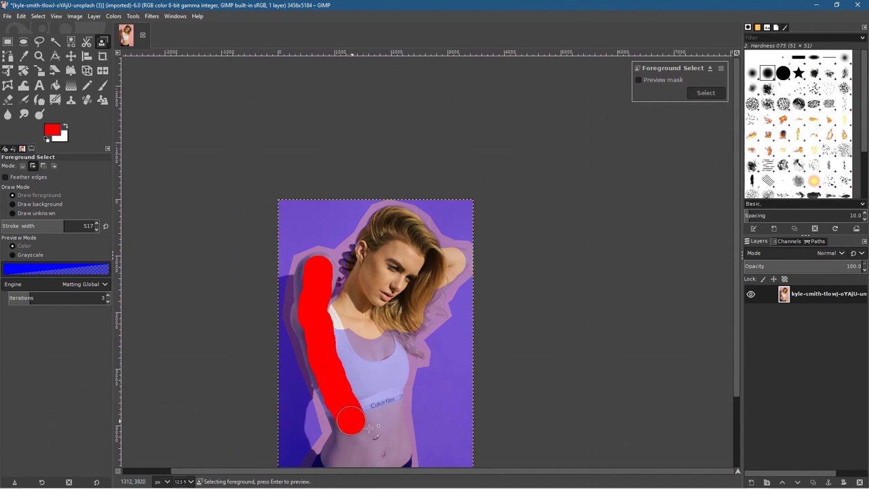
drag(358, 423, 359, 423)
mouse_move(330, 324)
mouse_down()
mouse_move(340, 370)
mouse_move(370, 412)
mouse_up()
drag(364, 339, 383, 409)
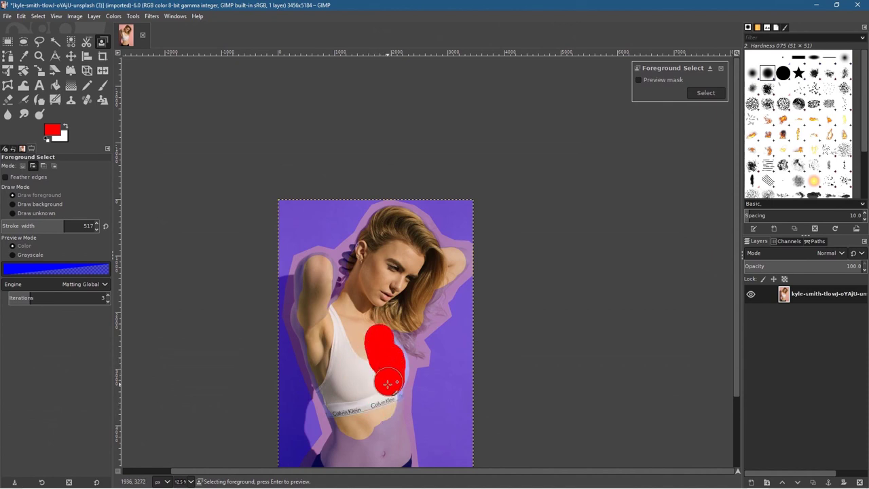
drag(388, 384, 388, 387)
Mark the bare stomach and the black trousers down to the portrait's lower edge as foreground.
scroll(389, 391, down, 3)
drag(388, 302, 381, 358)
mouse_move(373, 317)
mouse_down()
mouse_move(363, 350)
mouse_move(344, 366)
mouse_up()
drag(398, 358, 408, 368)
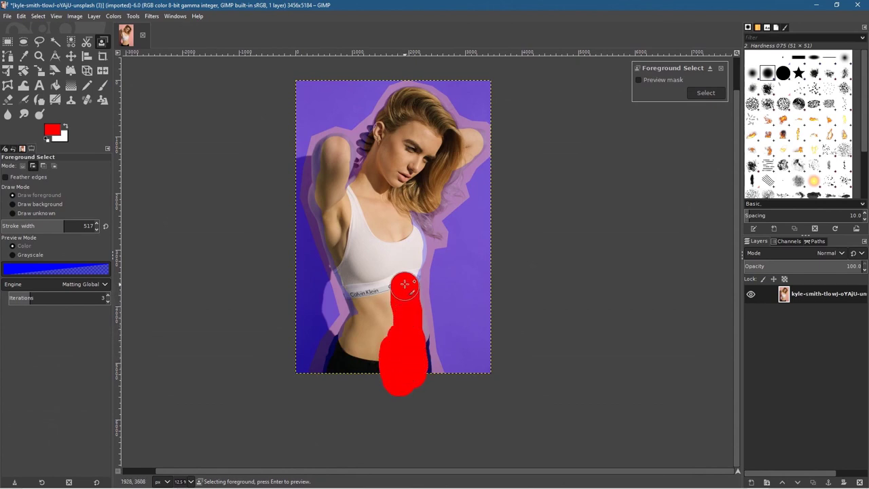
drag(405, 285, 405, 284)
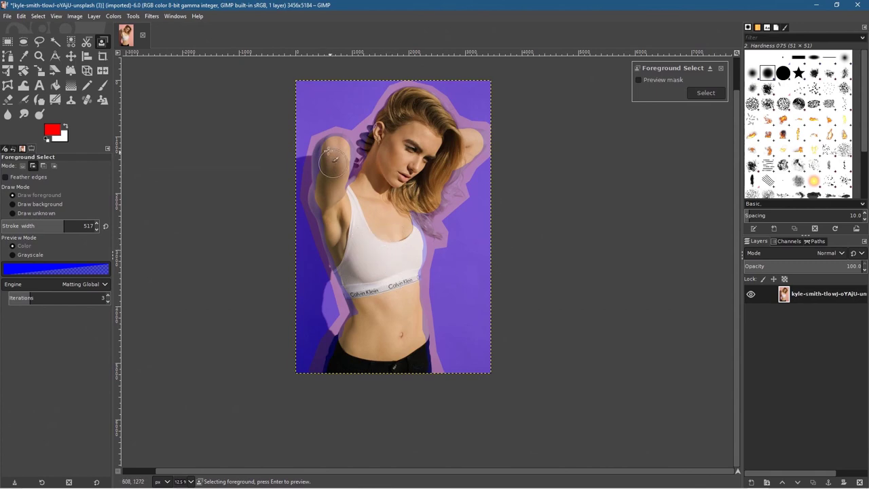
Reduce the stroke width to 207 and mark the missed edges around the raised elbow beside the hand as foreground.
scroll(342, 122, up, 5)
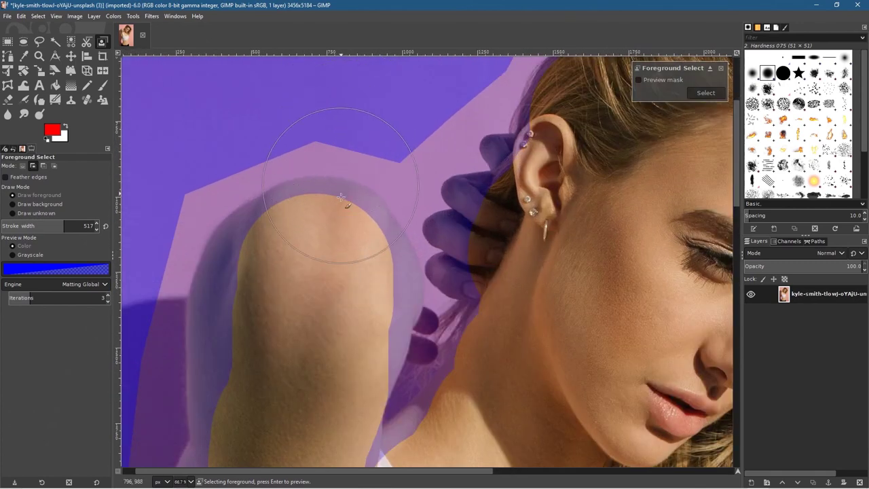
drag(46, 225, 37, 225)
drag(309, 215, 333, 213)
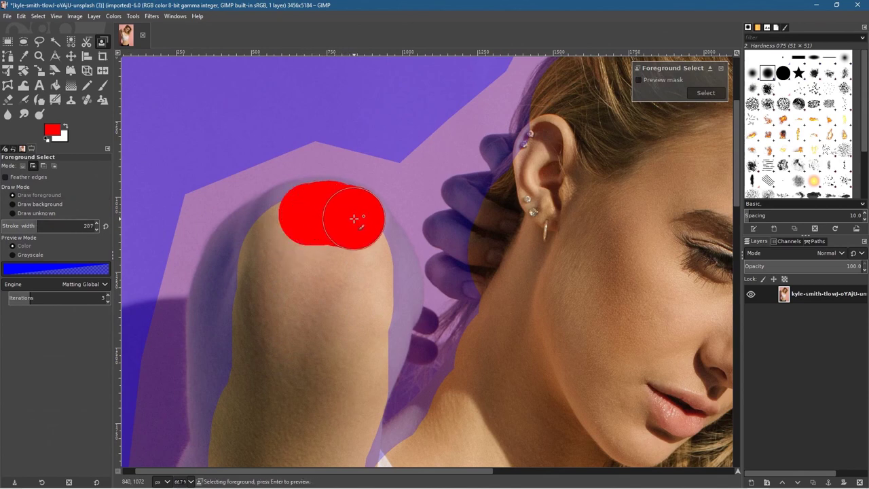
mouse_move(359, 232)
mouse_down()
mouse_move(383, 266)
mouse_move(388, 296)
mouse_move(359, 371)
mouse_up()
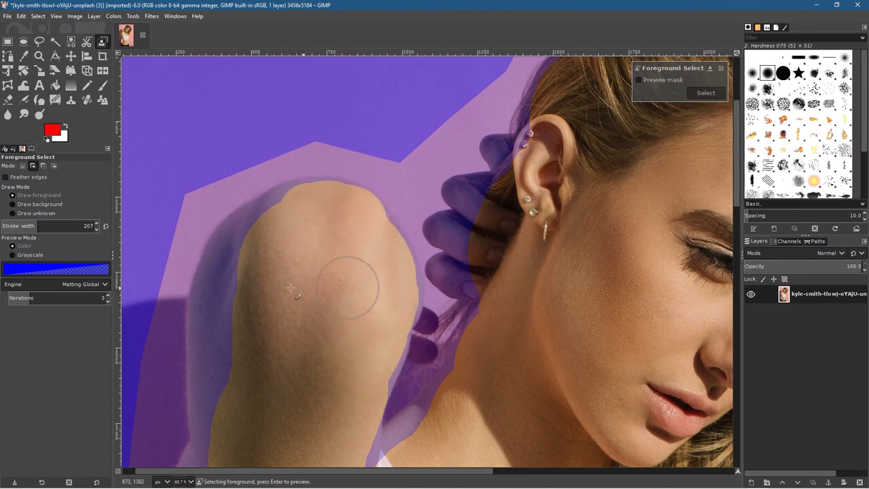
mouse_move(304, 225)
mouse_down()
mouse_move(256, 243)
mouse_move(234, 277)
mouse_move(226, 336)
mouse_move(221, 329)
mouse_move(224, 306)
mouse_move(226, 382)
mouse_move(244, 365)
mouse_up()
mouse_move(248, 253)
mouse_down()
mouse_move(262, 259)
mouse_move(258, 246)
mouse_up()
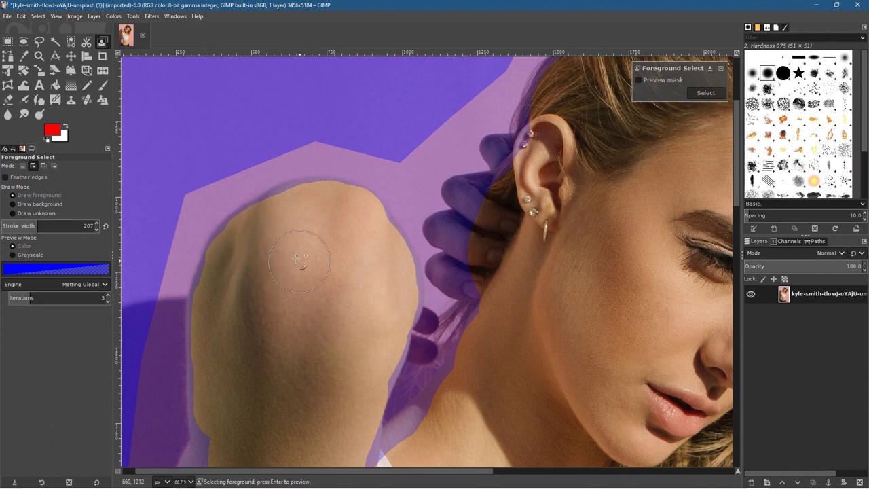
Extend the foreground marking down the outer edge of the upper arm and past the armpit to the edge of the white top.
drag(295, 221, 295, 219)
mouse_move(265, 300)
mouse_down()
mouse_move(363, 165)
mouse_move(388, 220)
mouse_move(378, 219)
mouse_move(384, 239)
mouse_move(355, 301)
mouse_up()
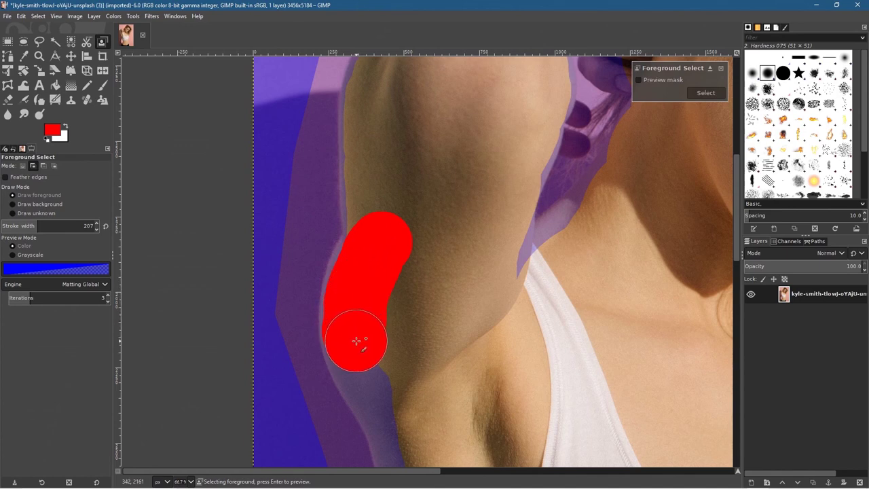
mouse_move(380, 390)
mouse_down()
mouse_move(413, 404)
mouse_move(387, 213)
mouse_move(382, 229)
mouse_move(366, 200)
mouse_move(391, 258)
mouse_move(384, 245)
mouse_move(428, 405)
mouse_up()
scroll(375, 258, up, 1)
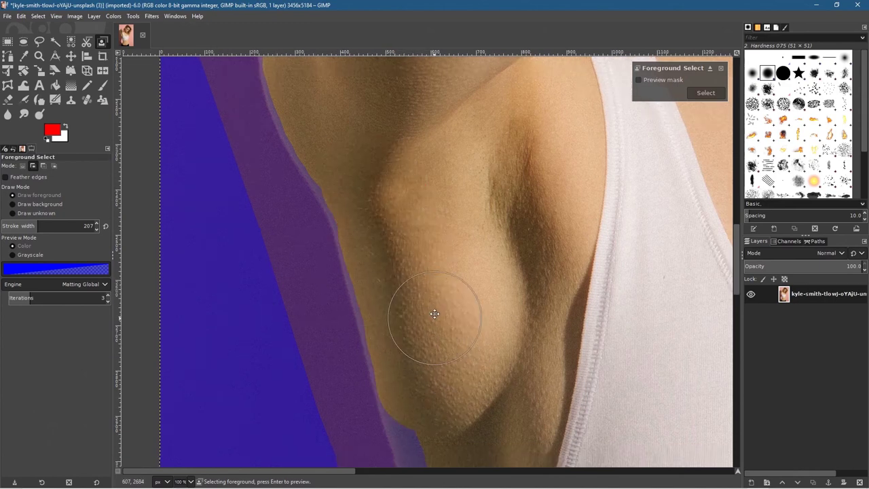
scroll(423, 338, down, 5)
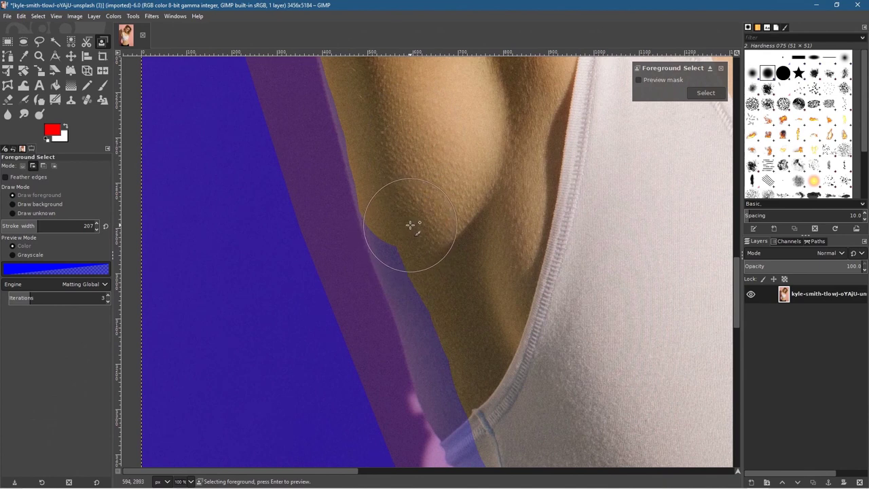
drag(413, 225, 476, 406)
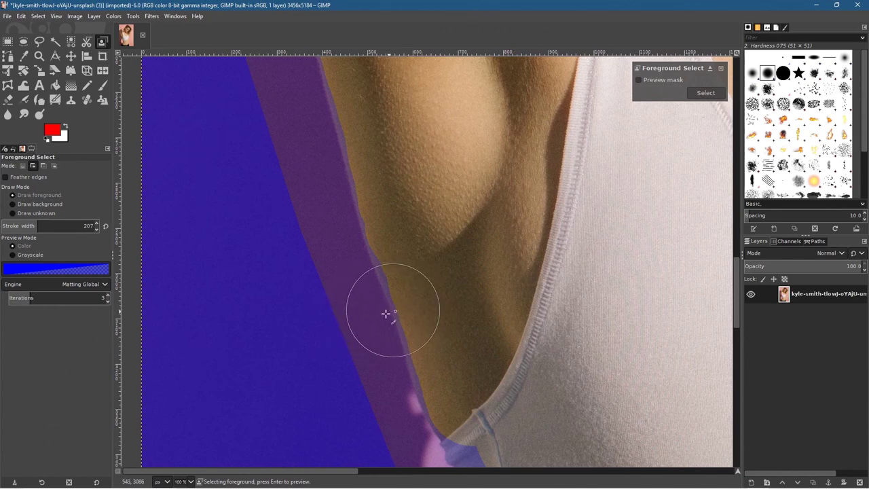
Mark the outer side of the white top below the armpit as foreground.
scroll(457, 186, down, 5)
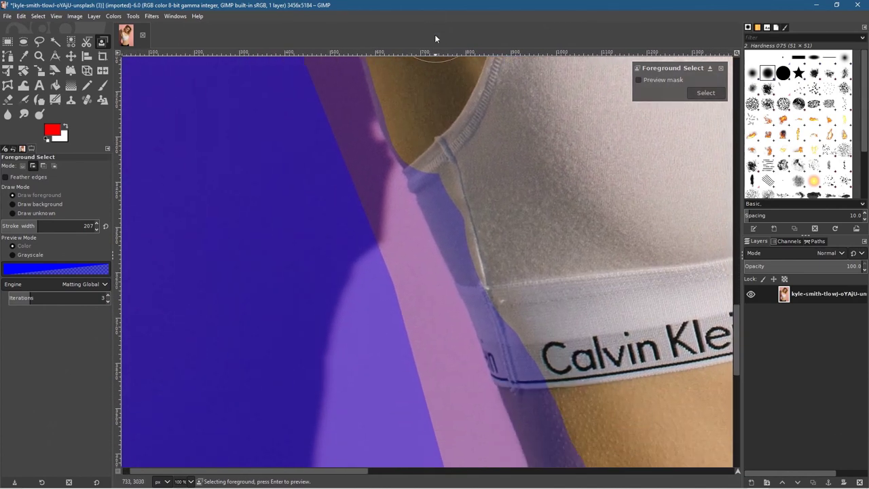
mouse_move(459, 161)
mouse_down()
mouse_move(502, 269)
mouse_move(533, 273)
mouse_move(525, 279)
mouse_up()
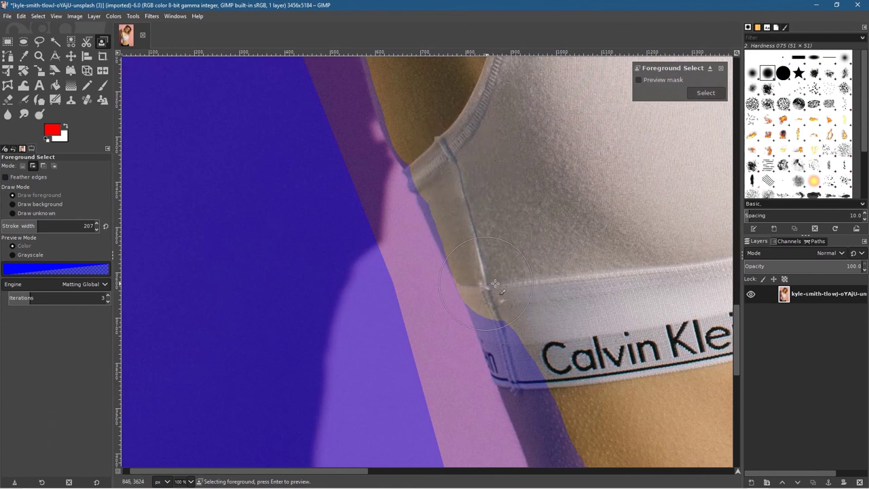
scroll(503, 275, up, 2)
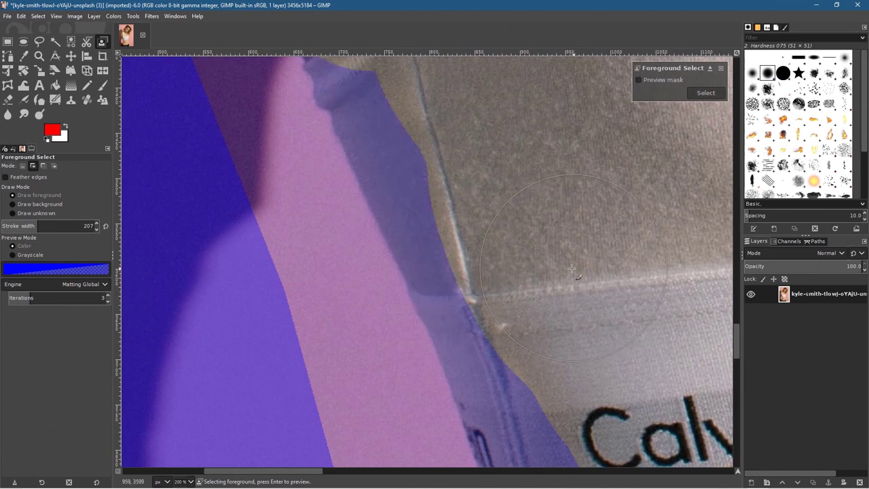
drag(427, 83, 438, 90)
scroll(475, 160, up, 3)
scroll(476, 159, left, 2)
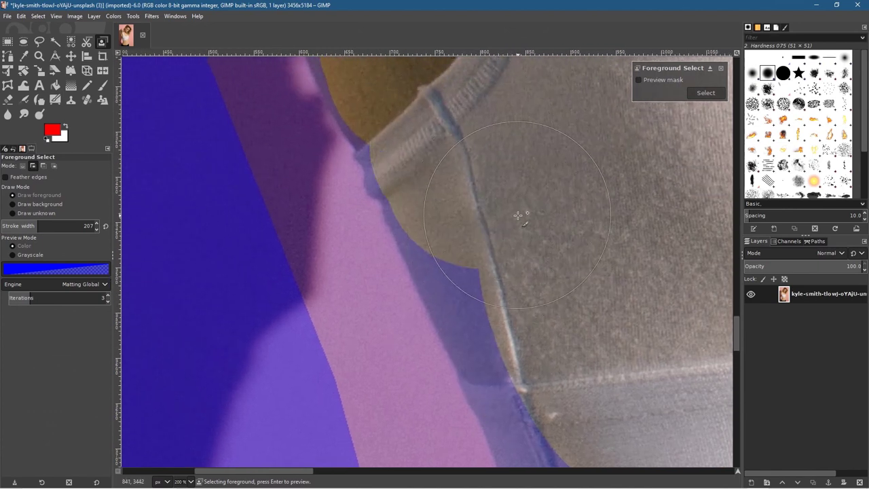
drag(498, 210, 521, 275)
Extend the foreground marking over the side of the top's Calvin Klein elastic band.
scroll(496, 109, down, 3)
scroll(497, 110, right, 2)
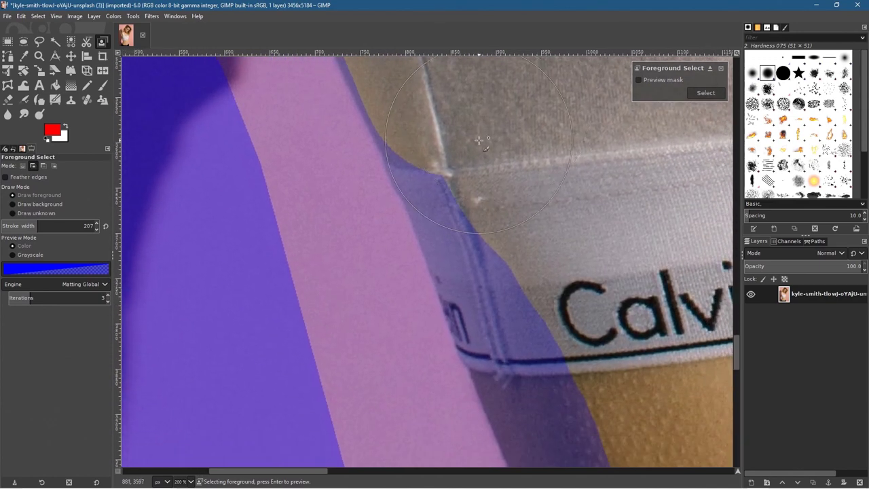
drag(482, 135, 554, 318)
Mark the outer edge of the bare waist below the elastic band as foreground.
scroll(580, 283, down, 2)
scroll(580, 283, right, 1)
scroll(581, 283, down, 4)
scroll(580, 283, right, 1)
mouse_move(508, 116)
mouse_down()
mouse_move(500, 121)
mouse_move(514, 131)
mouse_move(566, 273)
mouse_move(578, 342)
mouse_up()
key(ctrl+z)
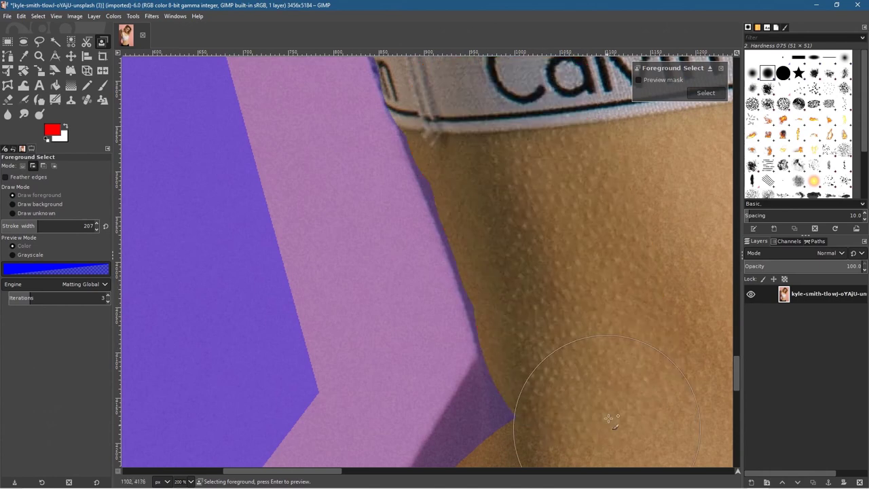
Extend the foreground marking along the curve from the waist to the hip where the black trousers begin.
scroll(578, 341, down, 4)
scroll(578, 342, left, 1)
mouse_move(593, 175)
mouse_down()
mouse_move(548, 252)
mouse_move(566, 208)
mouse_move(548, 255)
mouse_move(500, 318)
mouse_move(489, 393)
mouse_up()
key(ctrl+z)
scroll(566, 167, down, 5)
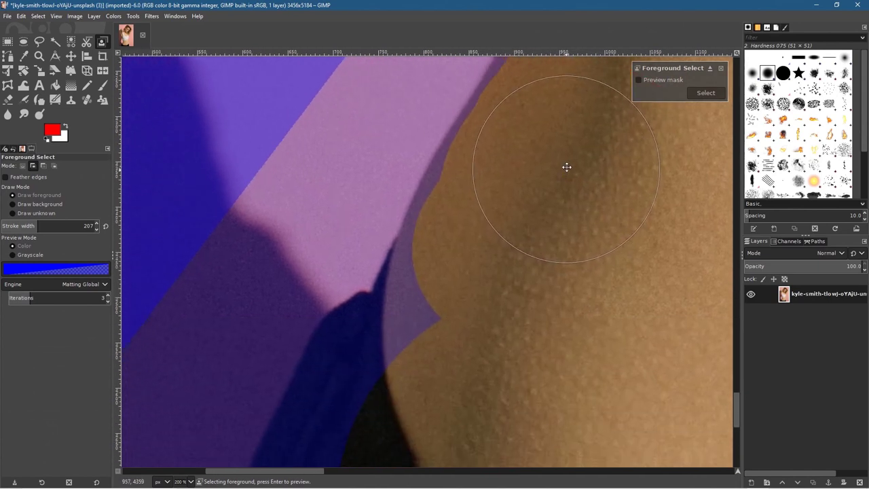
scroll(566, 167, left, 1)
drag(485, 296, 495, 243)
key(ctrl+z)
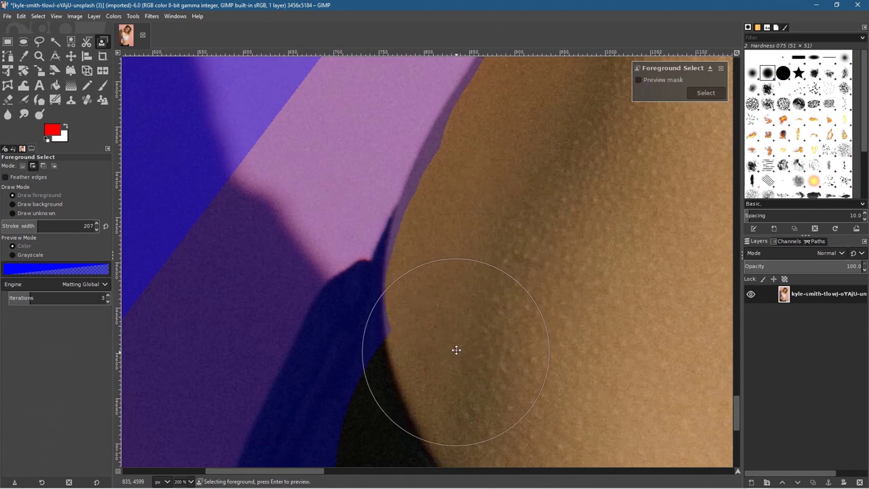
Mark the upper outer corner of the black trousers beside the hip as foreground.
scroll(566, 252, down, 3)
scroll(566, 251, left, 3)
mouse_move(543, 262)
mouse_down()
mouse_move(522, 252)
mouse_move(507, 279)
mouse_move(519, 251)
mouse_move(504, 305)
mouse_move(480, 326)
mouse_move(487, 316)
mouse_move(471, 359)
mouse_move(461, 358)
mouse_up()
key(ctrl+z)
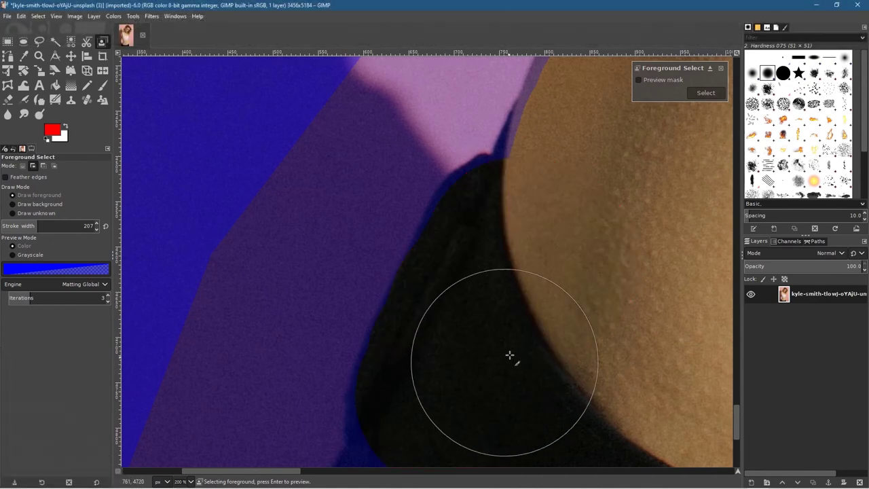
Continue the foreground marking down the outer edge of the trousers to the bottom of the portrait.
mouse_move(502, 348)
mouse_down()
mouse_move(558, 245)
mouse_move(561, 169)
mouse_up()
mouse_move(524, 265)
mouse_down()
mouse_move(501, 268)
mouse_move(504, 249)
mouse_move(501, 320)
mouse_move(580, 236)
mouse_move(546, 274)
mouse_move(556, 273)
mouse_move(533, 343)
mouse_move(590, 163)
mouse_move(579, 157)
mouse_move(543, 284)
mouse_move(532, 382)
mouse_up()
key(ctrl+z)
click(553, 264)
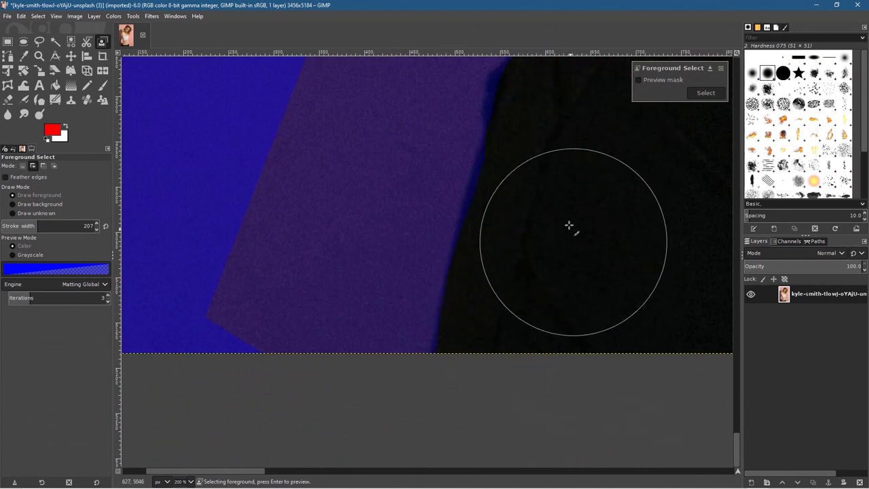
Mark the opposite outer edge of the trousers as foreground from the portrait's bottom up toward the waistband.
mouse_move(631, 197)
mouse_down()
mouse_move(362, 246)
mouse_move(453, 262)
mouse_up()
scroll(454, 262, right, 20)
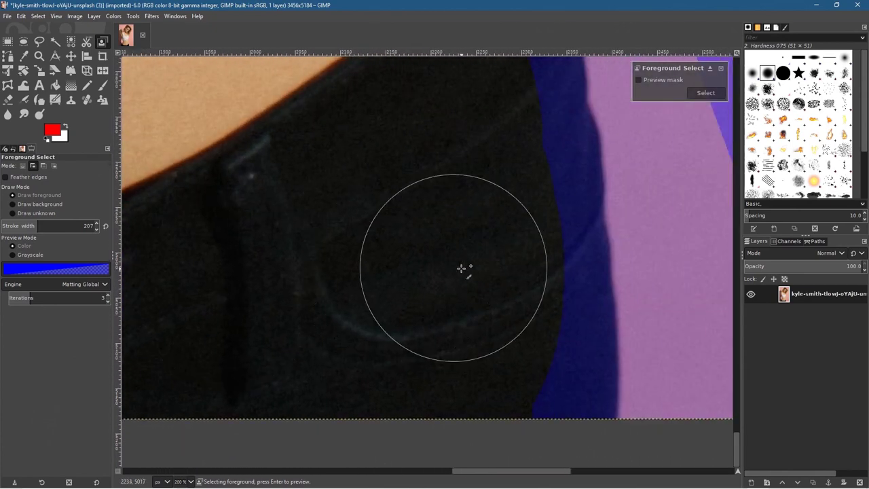
scroll(461, 268, right, 4)
mouse_move(467, 392)
mouse_down()
mouse_move(474, 335)
mouse_move(459, 184)
mouse_up()
key(space)
mouse_move(362, 450)
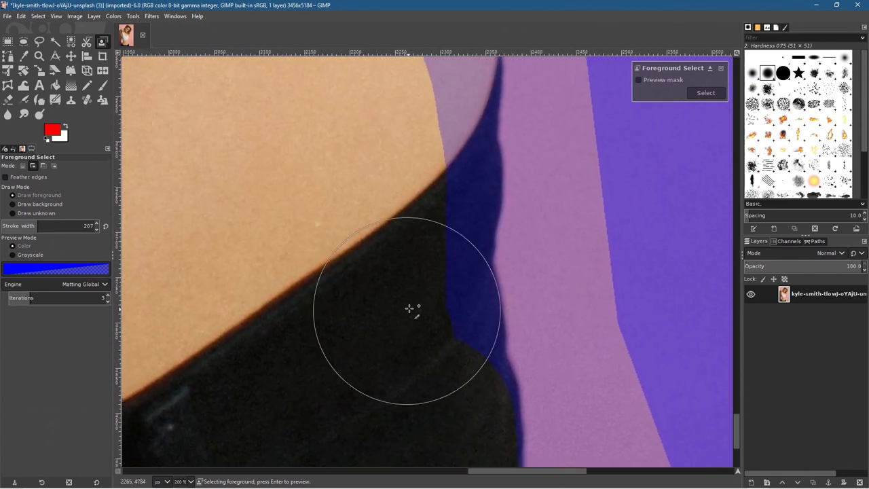
drag(399, 307, 407, 350)
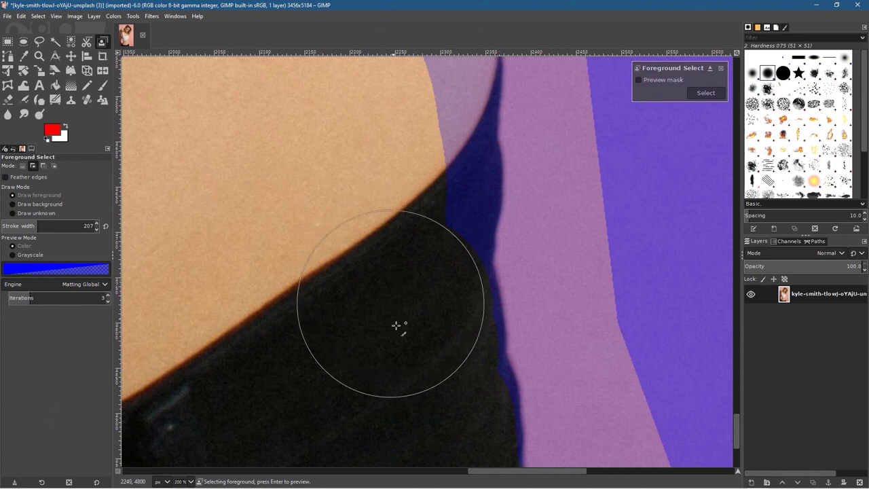
Mark the bare hip and the adjoining trouser waistband on that opposite side as foreground.
scroll(375, 306, up, 5)
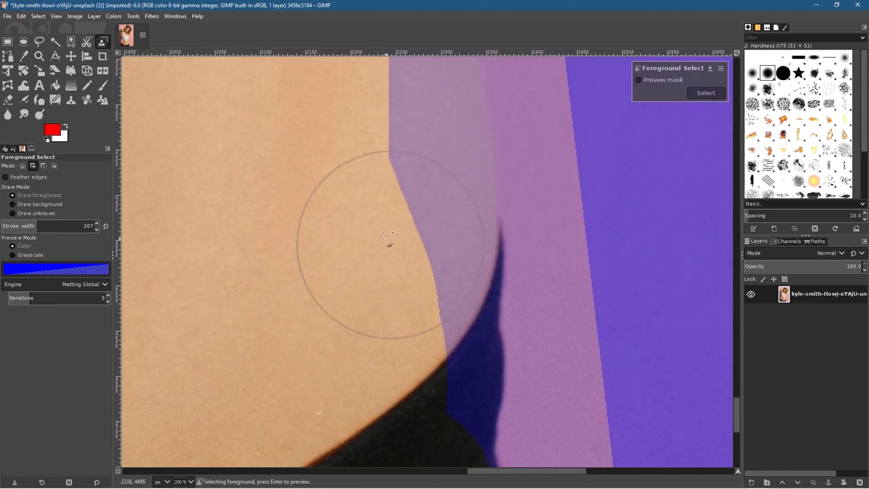
mouse_move(390, 169)
mouse_down()
mouse_move(403, 255)
mouse_move(398, 394)
mouse_up()
key(ctrl+z)
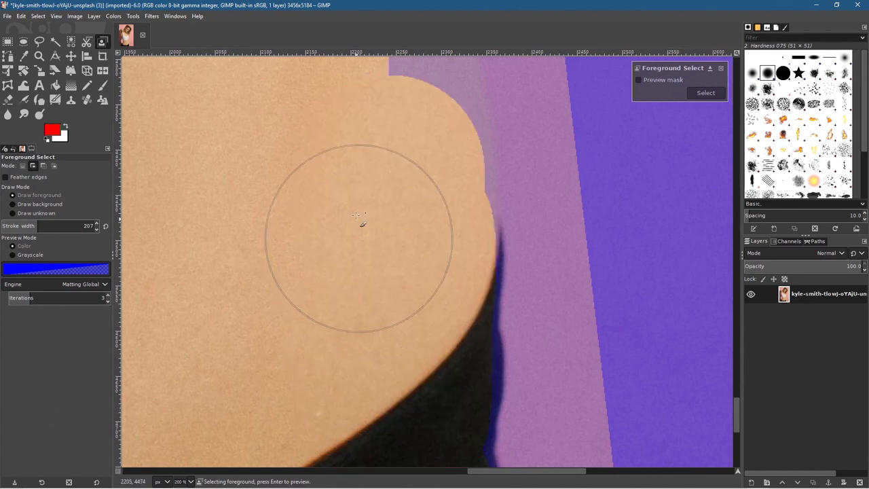
Mark the bare waist edge above the trousers as foreground, working upward from the hip.
scroll(355, 368, up, 5)
mouse_move(399, 416)
mouse_down()
mouse_move(395, 336)
mouse_move(355, 186)
mouse_up()
key(ctrl+z)
scroll(346, 204, up, 5)
scroll(366, 421, up, 2)
drag(355, 406, 316, 179)
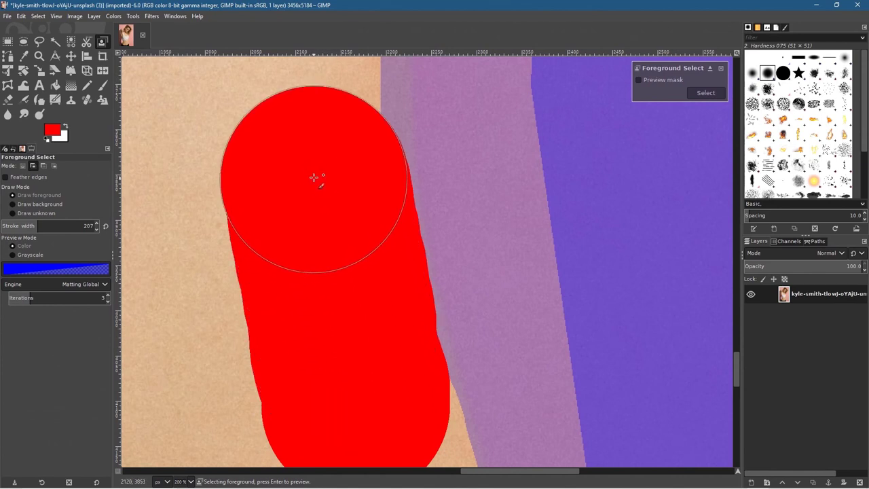
Mark the remaining waist edge as foreground up to the Calvin Klein band of the white top.
key(ctrl+z)
scroll(301, 170, up, 2)
drag(296, 230, 317, 445)
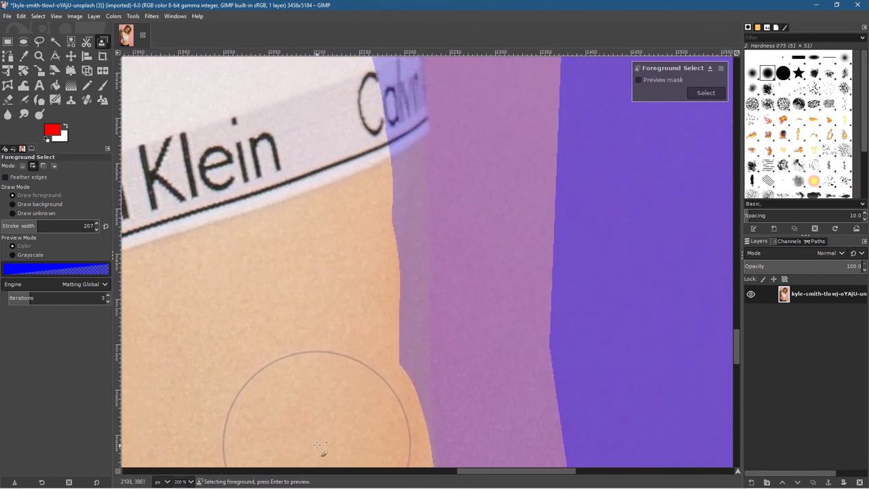
mouse_move(328, 169)
mouse_down()
mouse_move(320, 210)
mouse_move(328, 383)
mouse_up()
key(ctrl+z)
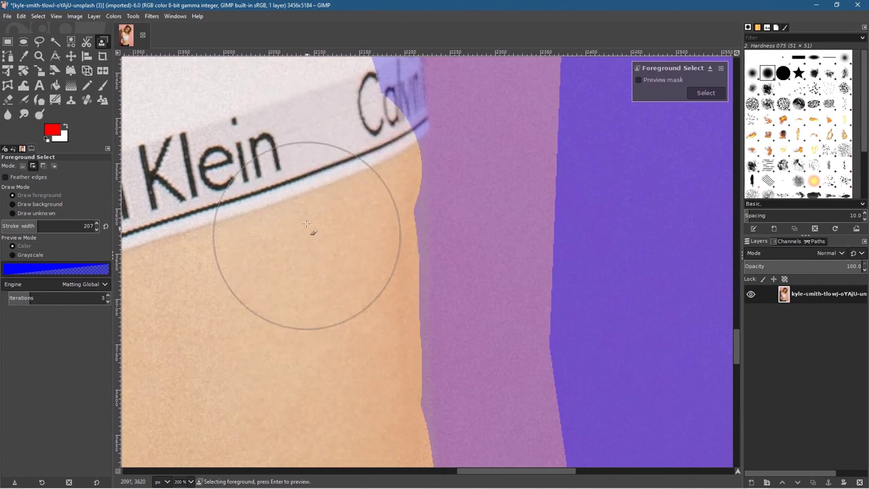
Mark the end of the Calvin Klein band and the lowest side edge of the white top as foreground.
drag(310, 243, 291, 446)
click(315, 373)
mouse_move(316, 373)
mouse_down()
mouse_move(322, 342)
mouse_move(311, 217)
mouse_move(330, 398)
mouse_up()
key(ctrl+z)
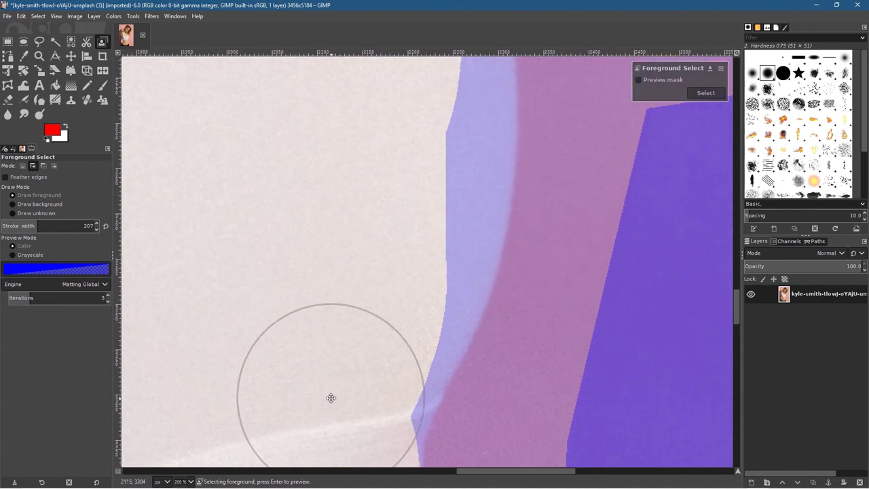
Mark the curved side edge of the white top as foreground from above the band up toward the hanging hair.
mouse_move(407, 153)
mouse_down()
mouse_move(413, 224)
mouse_move(398, 278)
mouse_move(338, 388)
mouse_move(331, 366)
mouse_up()
key(ctrl+z)
scroll(353, 340, up, 8)
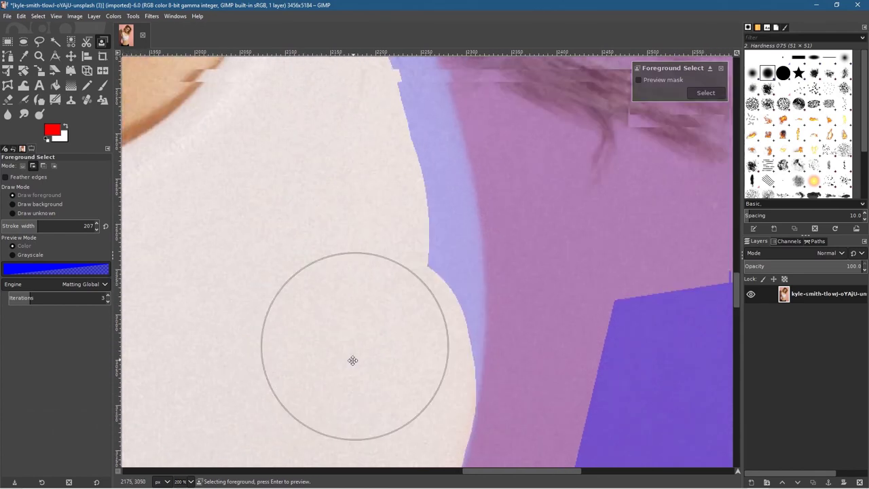
drag(357, 299, 371, 363)
key(ctrl+z)
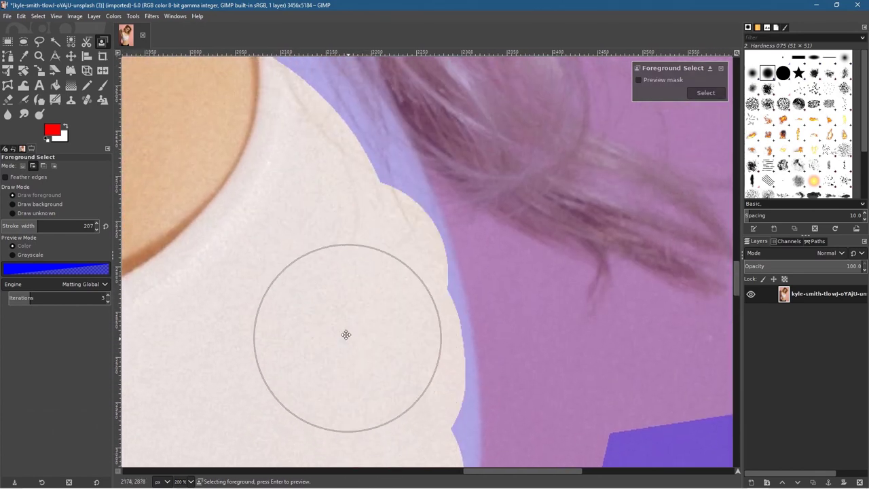
scroll(345, 333, down, 5)
drag(342, 140, 359, 207)
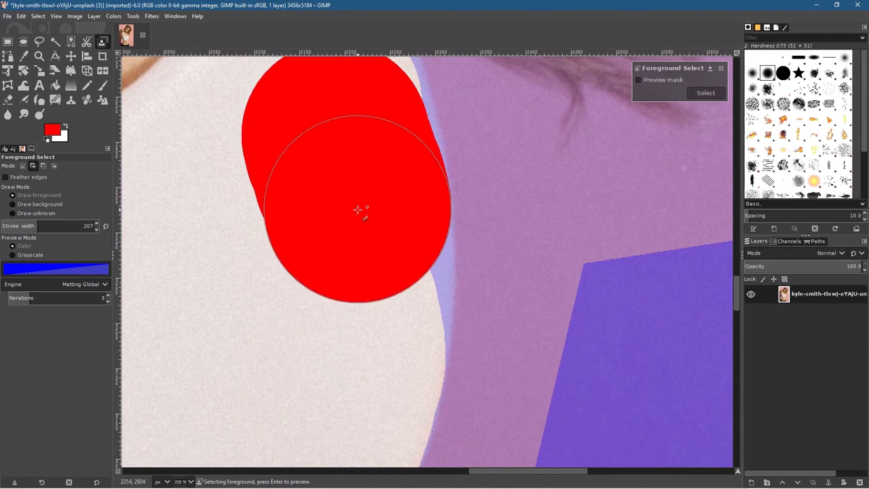
key(ctrl+z)
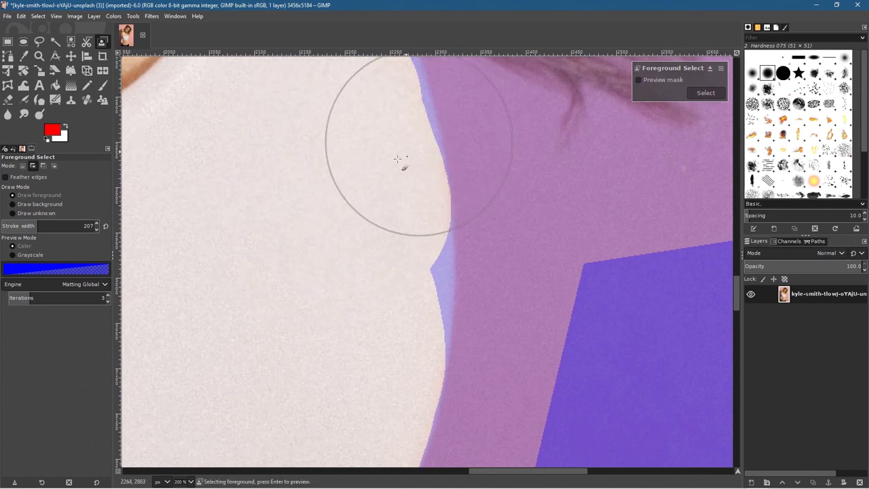
Fill the leftover unmarked notches along the white top's side edge with foreground strokes, up toward the hair.
scroll(408, 217, up, 3)
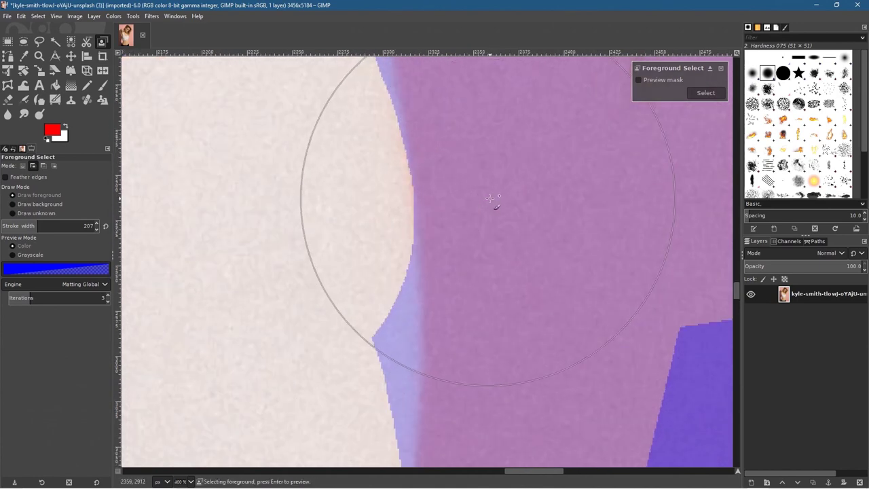
scroll(379, 223, down, 5)
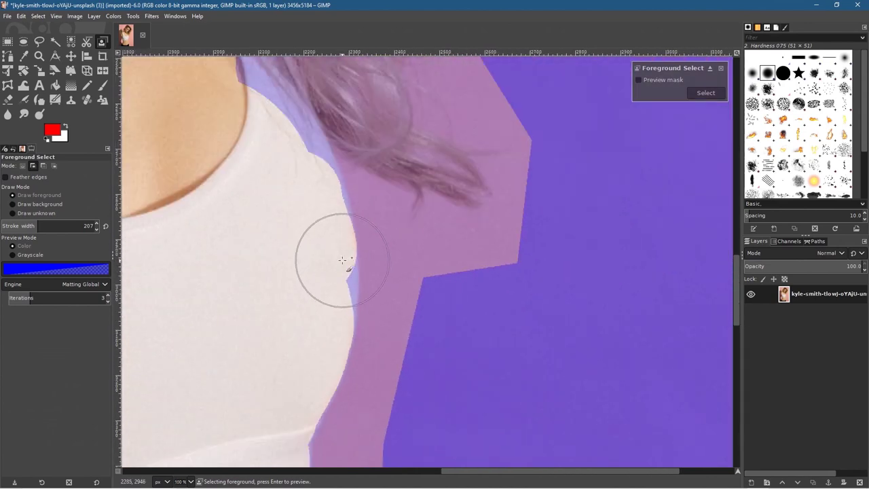
click(310, 281)
key(ctrl+z)
scroll(314, 291, up, 5)
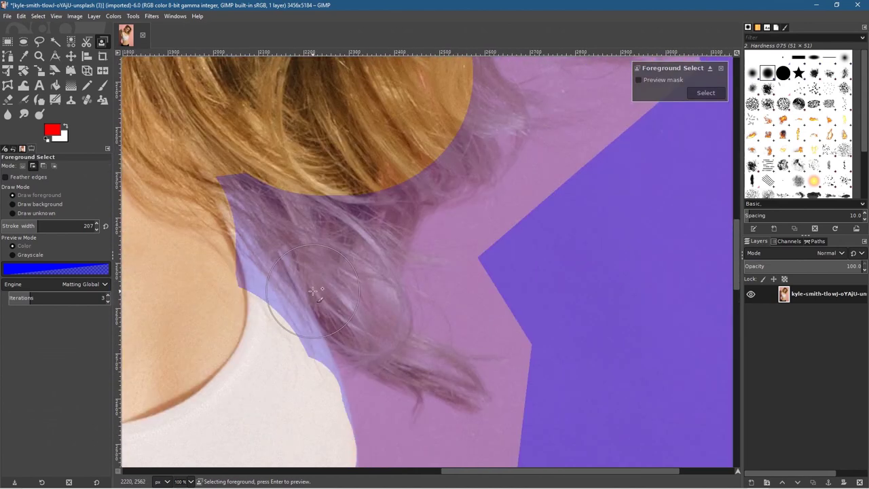
scroll(296, 328, down, 8)
scroll(383, 241, up, 4)
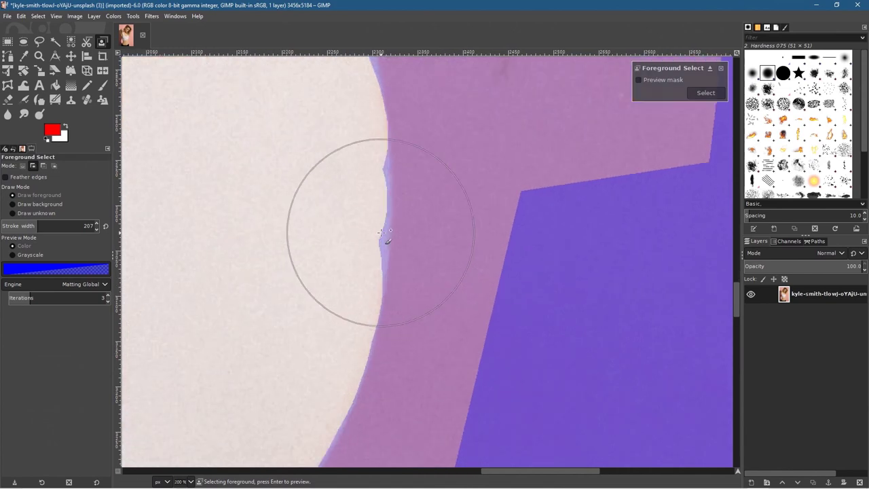
scroll(239, 223, down, 2)
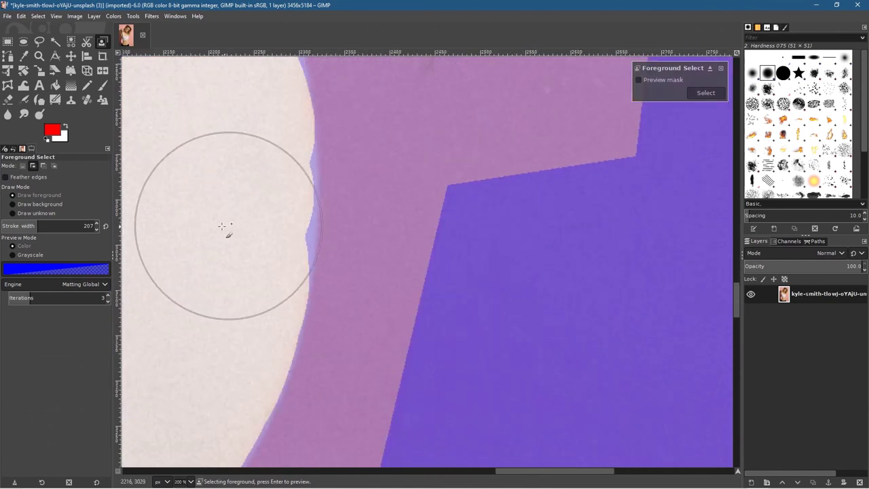
mouse_move(216, 220)
mouse_down()
mouse_move(218, 239)
mouse_move(227, 184)
mouse_move(207, 129)
mouse_move(213, 171)
mouse_move(354, 484)
mouse_up()
mouse_move(298, 299)
mouse_down()
mouse_move(322, 335)
mouse_move(279, 268)
mouse_move(277, 218)
mouse_up()
Mark the lower hair locks hanging beside the white top as foreground, up toward the raised arm.
scroll(258, 313, up, 5)
mouse_move(228, 324)
mouse_down()
mouse_move(213, 159)
mouse_move(278, 272)
mouse_move(407, 184)
mouse_move(428, 212)
mouse_move(388, 291)
mouse_move(418, 201)
mouse_move(239, 385)
mouse_up()
mouse_move(374, 258)
mouse_down()
mouse_move(392, 246)
mouse_move(332, 278)
mouse_up()
drag(395, 175, 414, 379)
drag(445, 339, 441, 320)
drag(413, 226, 315, 465)
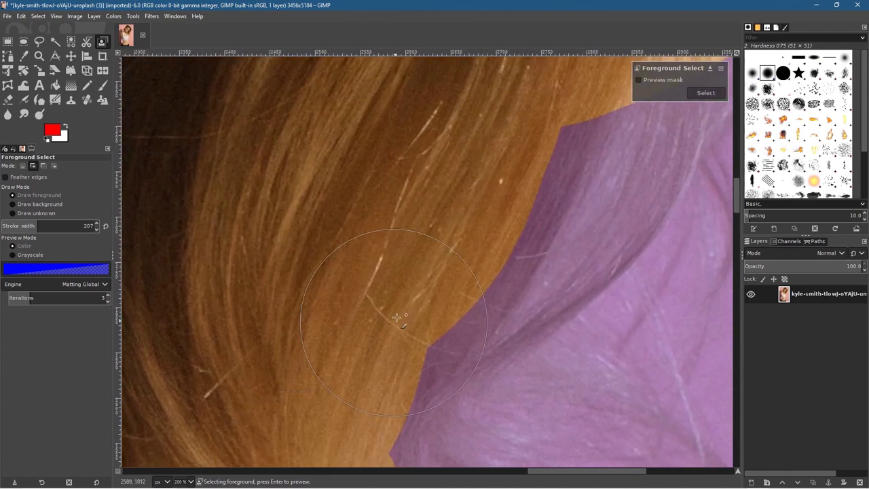
Mark the underside of the raised arm where it meets the long hair as foreground.
scroll(392, 311, down, 5)
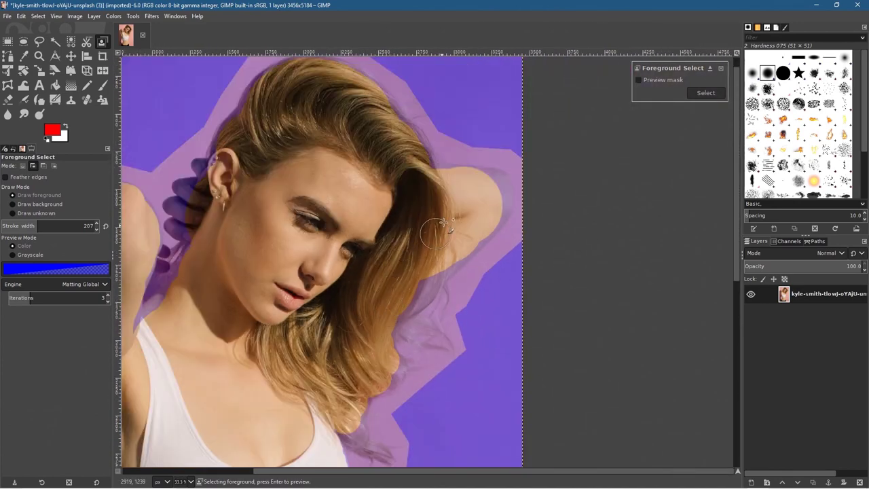
scroll(468, 251, up, 5)
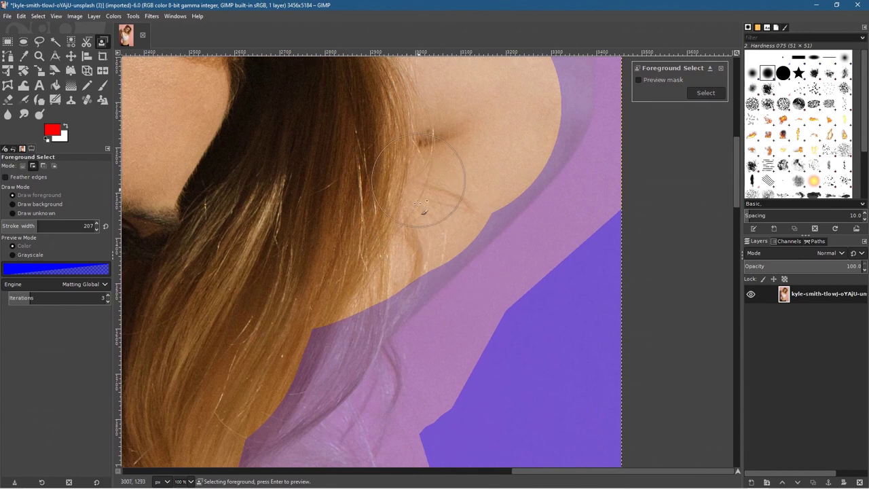
mouse_move(410, 234)
mouse_down()
mouse_move(299, 360)
mouse_move(227, 401)
mouse_up()
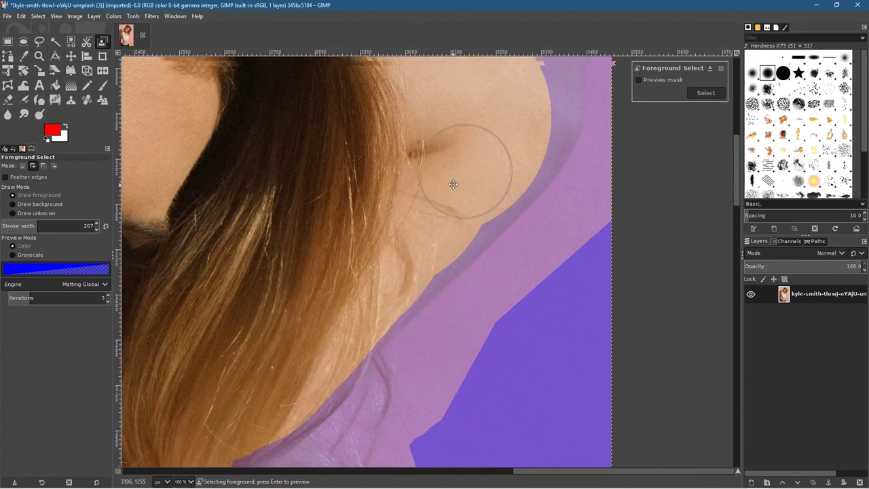
drag(456, 165, 347, 350)
Mark the upper edge of the raised arm as foreground from the hair out around the elbow.
drag(206, 270, 215, 270)
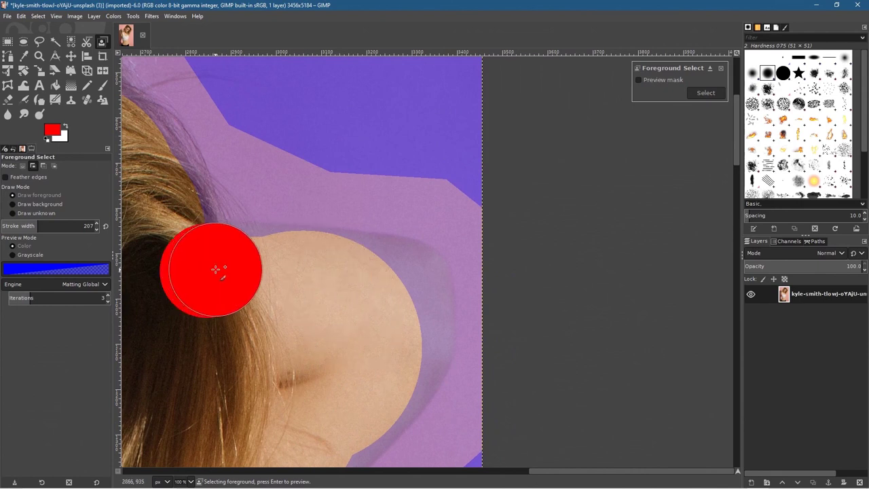
drag(274, 271, 274, 271)
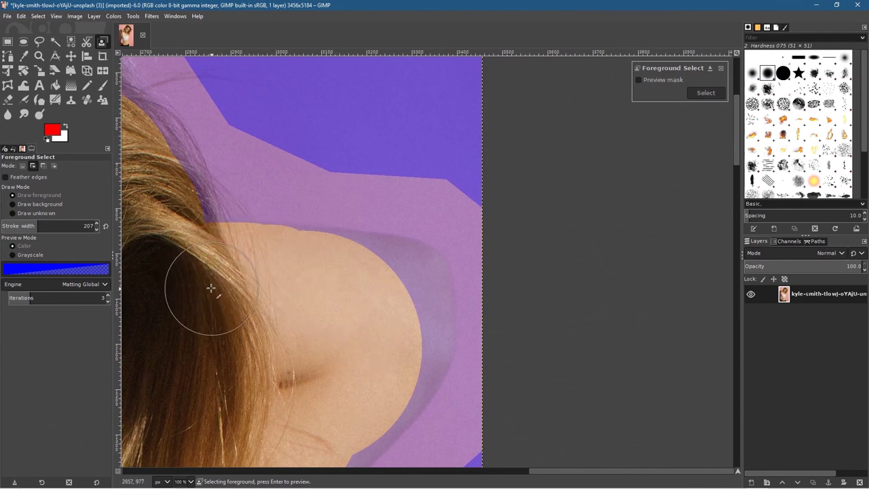
mouse_move(217, 272)
mouse_down()
mouse_move(227, 268)
mouse_move(231, 291)
mouse_move(246, 272)
mouse_move(330, 279)
mouse_up()
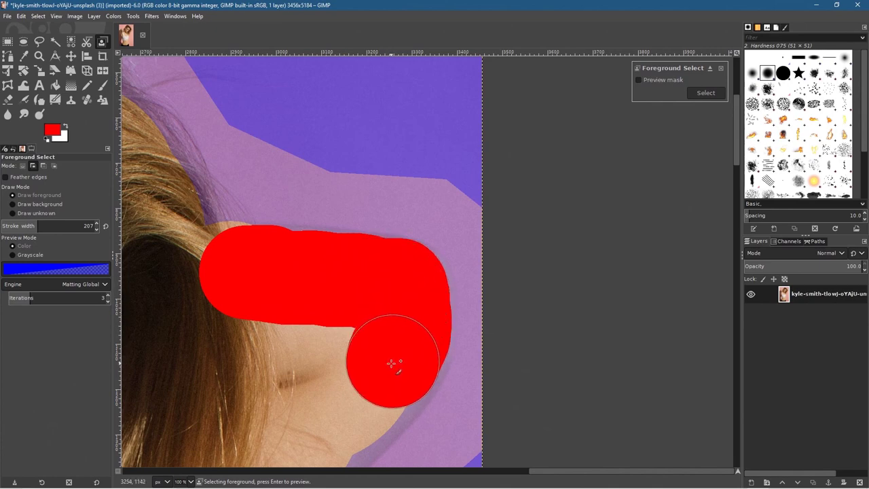
drag(391, 363, 392, 364)
Mark the outer curve of the elbow as foreground, continuing down onto the arm's underside.
scroll(382, 338, up, 3)
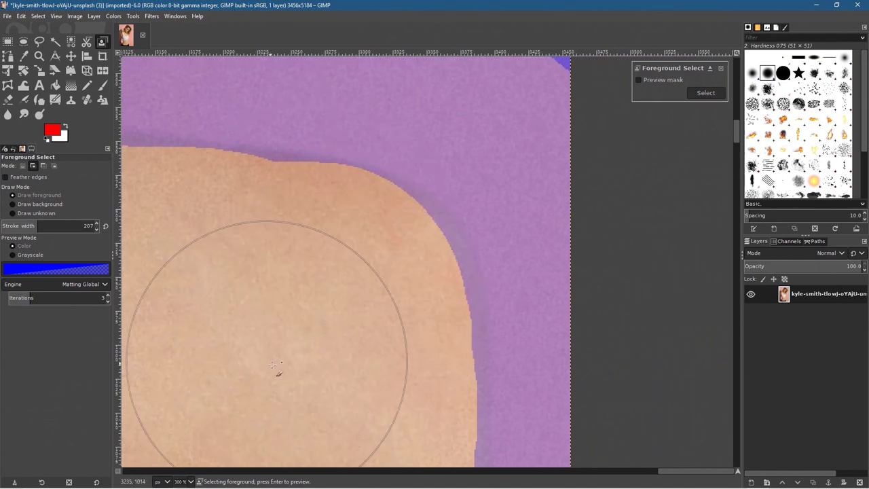
mouse_move(332, 326)
mouse_down()
mouse_move(340, 321)
mouse_move(336, 351)
mouse_move(287, 301)
mouse_up()
scroll(289, 316, down, 1)
scroll(333, 223, up, 3)
scroll(333, 223, left, 2)
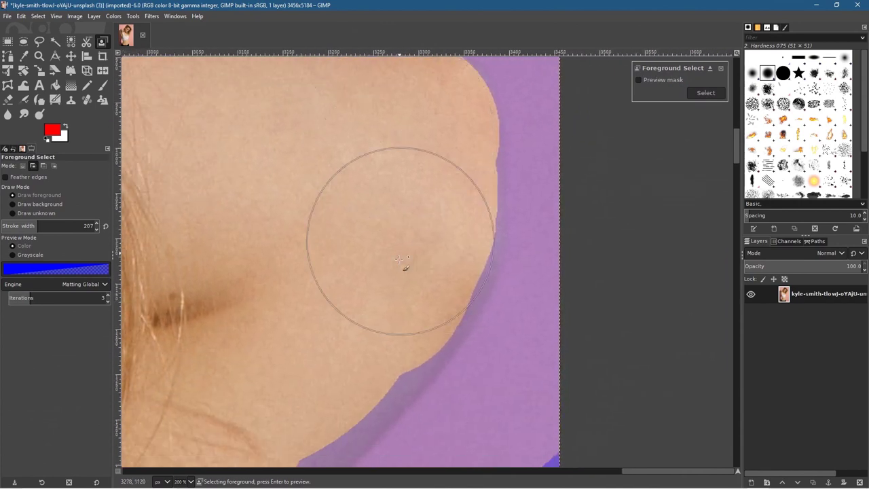
mouse_move(406, 179)
mouse_down()
mouse_move(404, 246)
mouse_move(367, 308)
mouse_move(322, 351)
mouse_up()
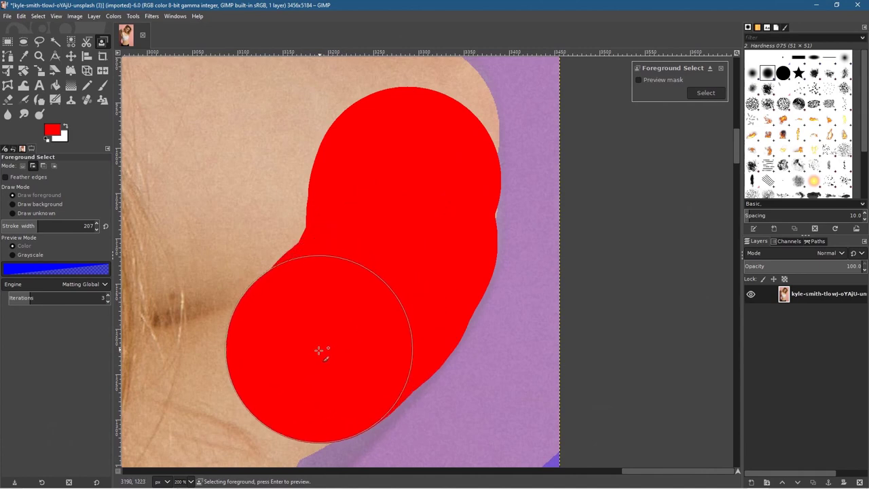
Extend the foreground marking along the lower edge of the raised arm from the elbow toward the hair.
scroll(361, 208, down, 4)
scroll(361, 207, left, 3)
mouse_move(427, 188)
mouse_down()
mouse_move(408, 200)
mouse_move(400, 221)
mouse_move(420, 206)
mouse_move(338, 286)
mouse_move(277, 333)
mouse_up()
scroll(467, 92, down, 4)
scroll(467, 91, left, 4)
drag(442, 170, 360, 227)
scroll(296, 211, down, 1)
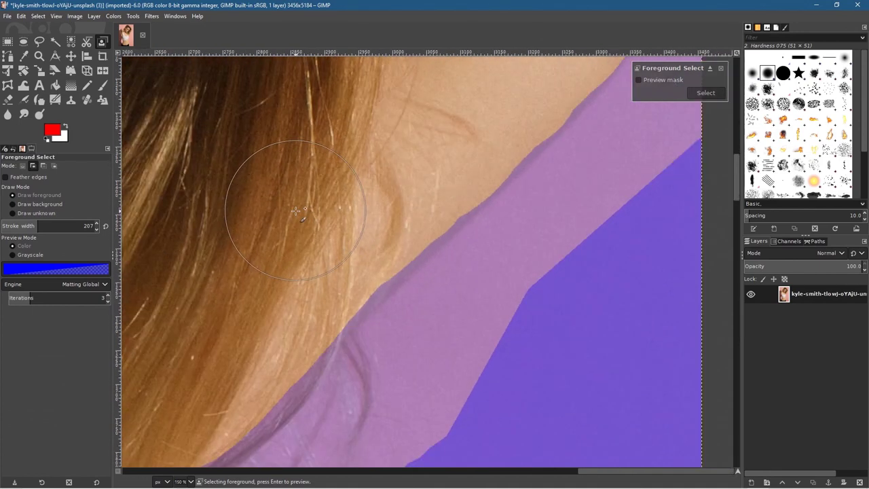
Mark the outer edge of the long hair just below the raised arm as foreground.
scroll(297, 212, down, 3)
scroll(263, 243, down, 3)
scroll(315, 233, left, 5)
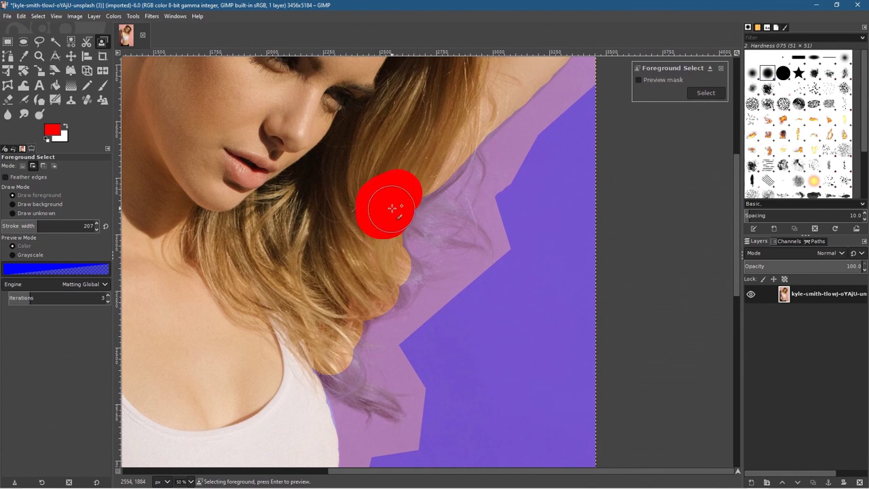
drag(393, 208, 390, 216)
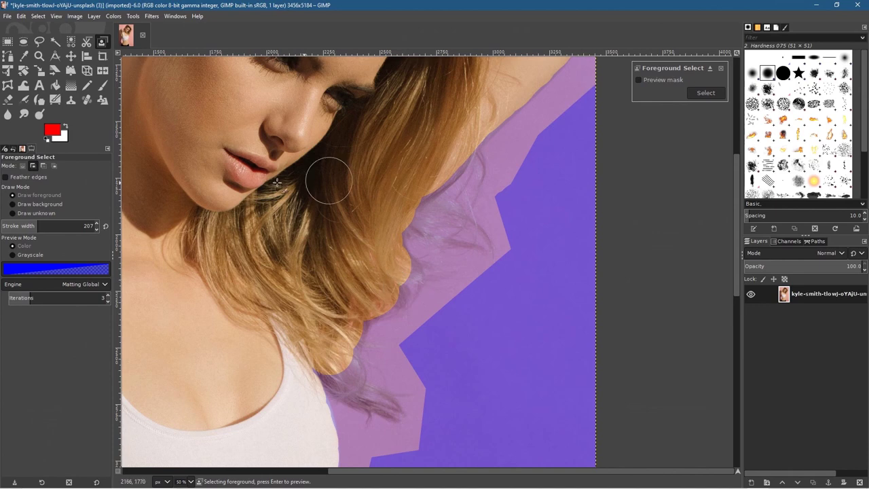
scroll(285, 155, down, 3)
scroll(461, 285, left, 4)
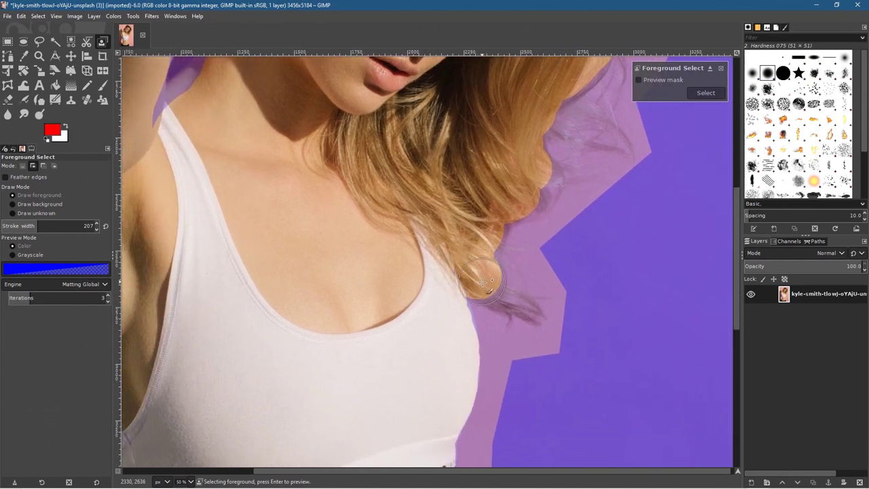
Mark the outer hair edge at the back of the crown, on the ear side of the head, as foreground.
scroll(234, 148, up, 5)
scroll(333, 246, left, 4)
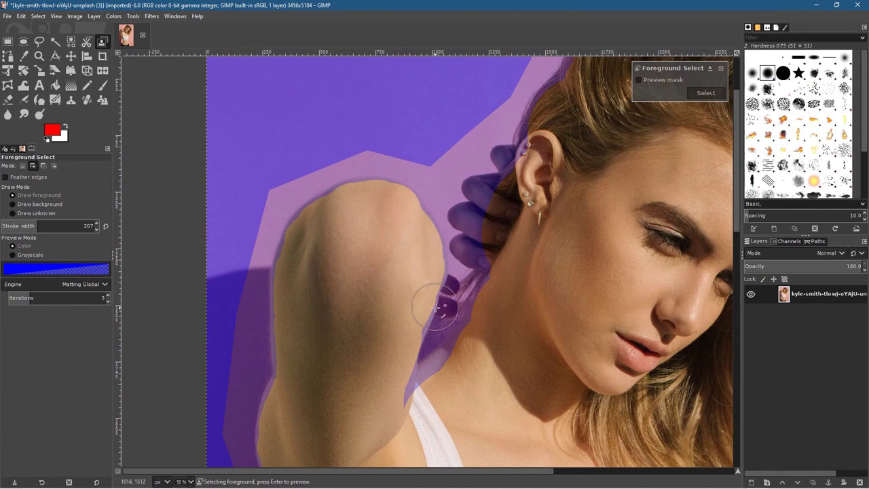
scroll(552, 141, up, 5)
scroll(499, 250, right, 3)
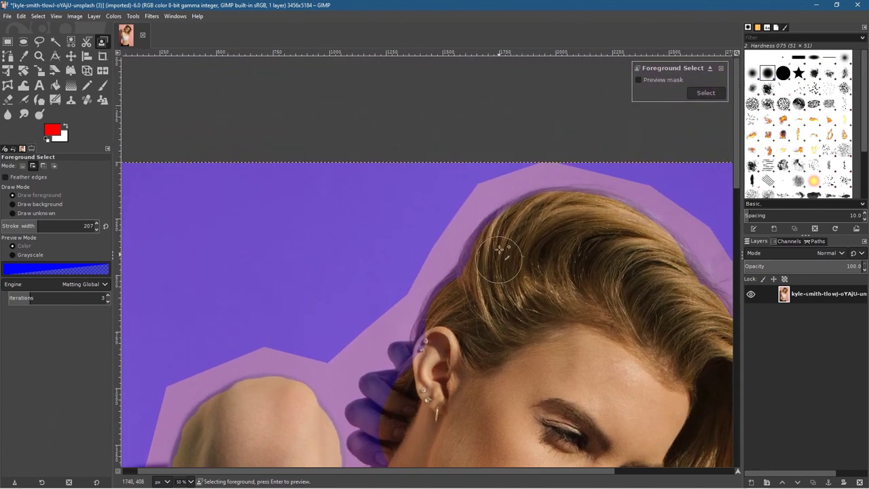
ctrl+scroll(510, 249, up, 3)
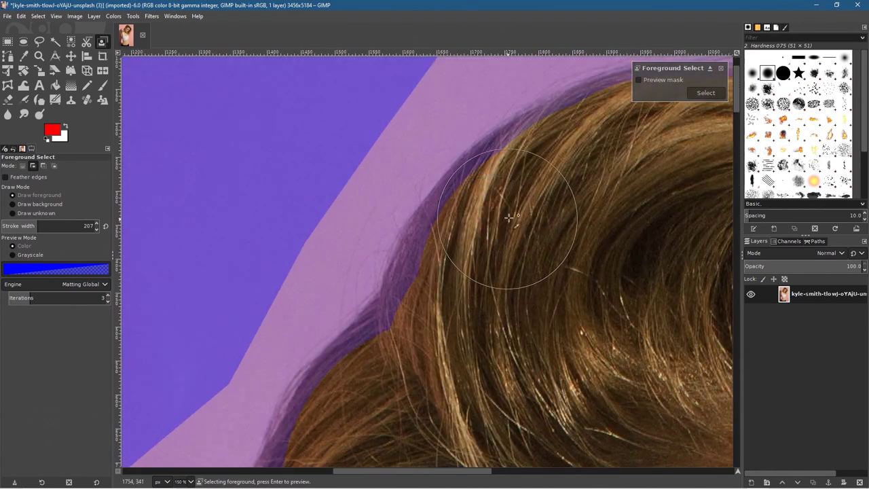
drag(544, 190, 462, 292)
key(ctrl+z)
scroll(462, 204, down, 2)
scroll(595, 202, left, 3)
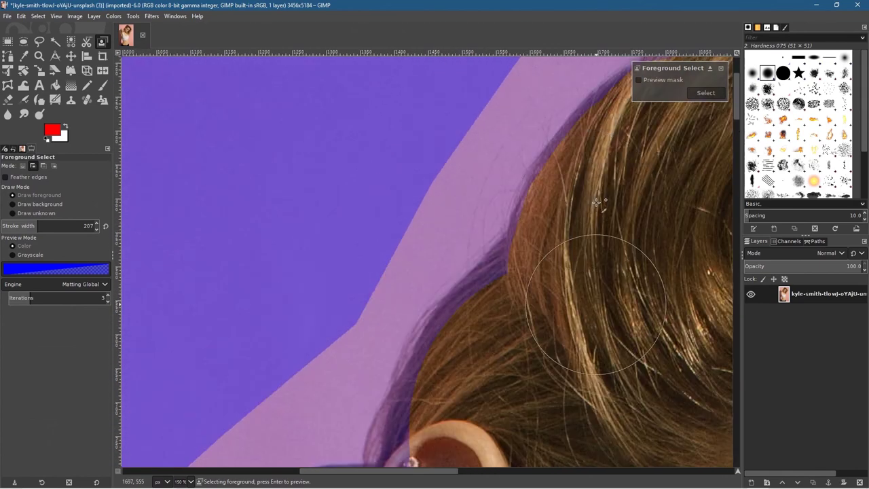
Mark the hair edge directly above and behind the ear as foreground.
scroll(544, 293, down, 3)
scroll(591, 170, left, 2)
mouse_move(629, 138)
mouse_down()
mouse_move(586, 177)
mouse_move(528, 307)
mouse_up()
key(ctrl+z)
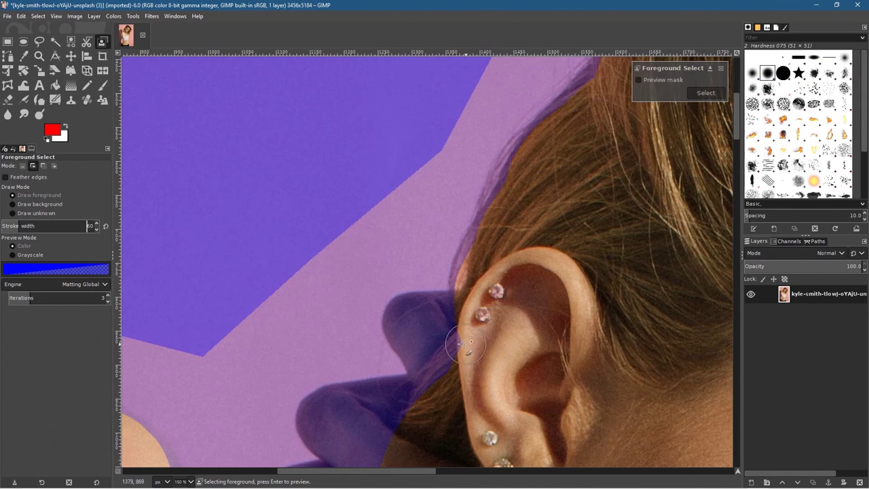
Using a stroke width of 60, mark the two uppermost fingers behind the ear as foreground.
scroll(469, 272, down, 5)
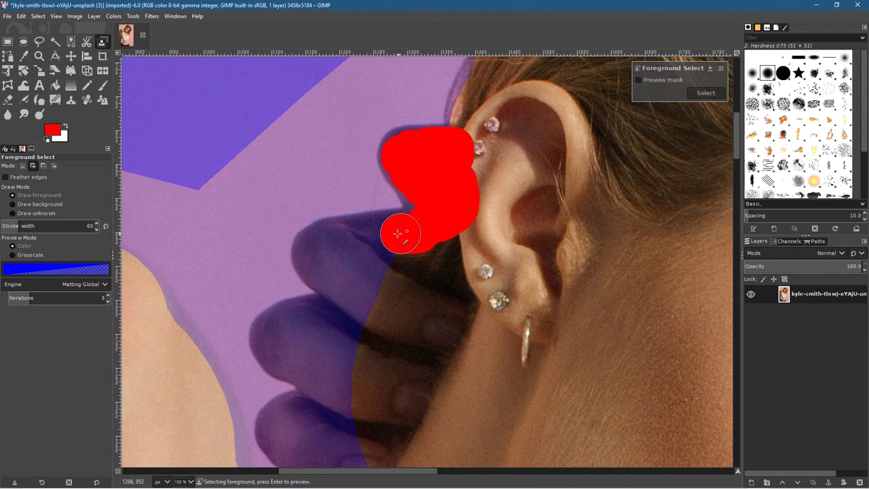
drag(378, 235, 345, 238)
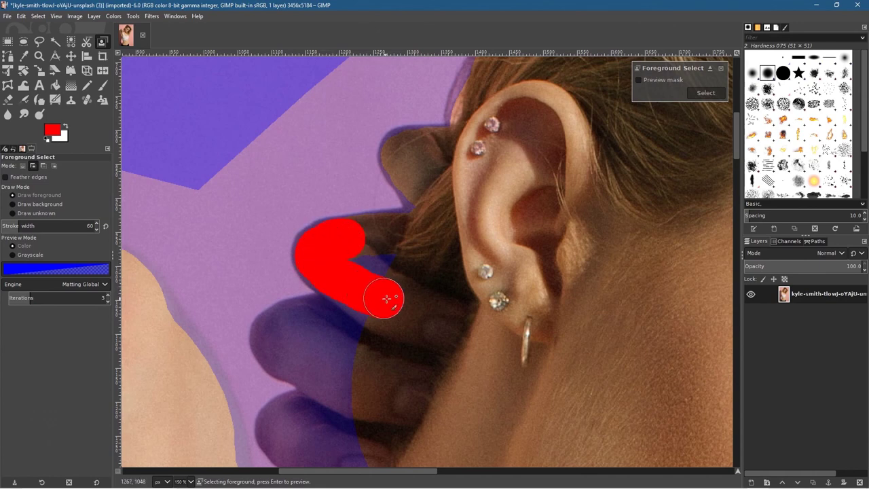
drag(392, 258, 323, 171)
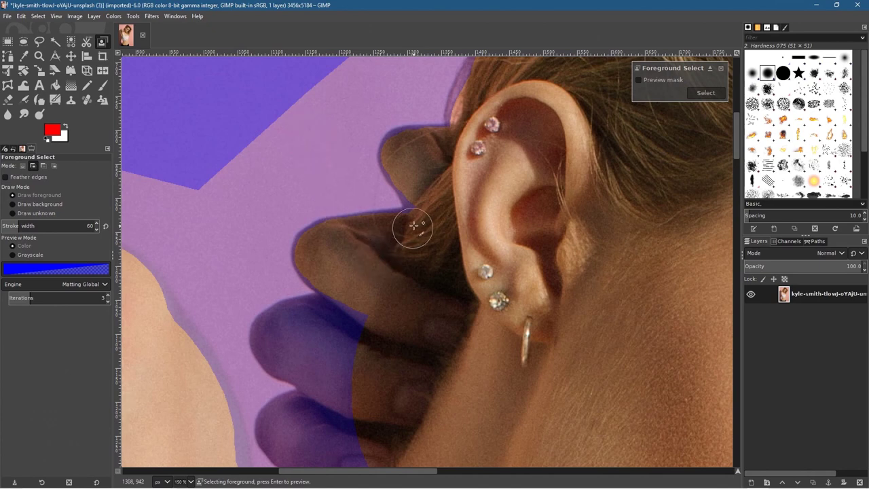
Mark the next two fingers below, behind the earlobe, as foreground.
scroll(447, 218, down, 5)
scroll(447, 219, left, 5)
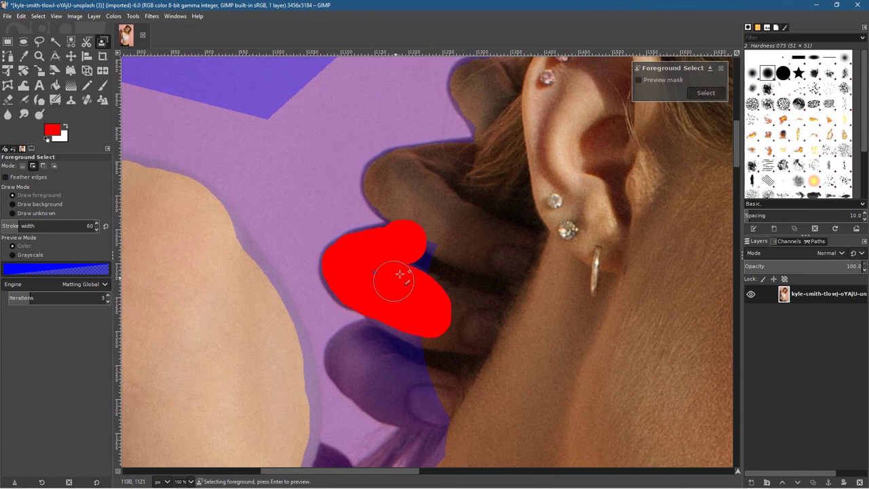
drag(396, 270, 396, 270)
scroll(449, 312, down, 4)
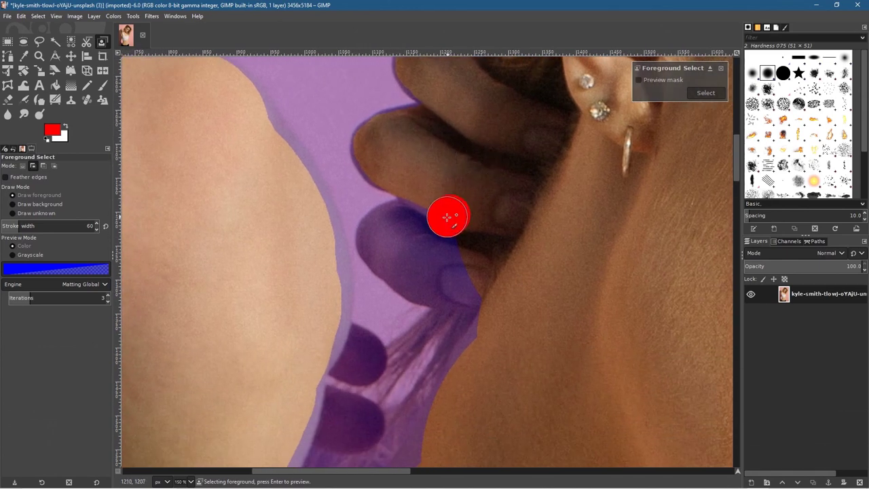
mouse_move(418, 216)
mouse_down()
mouse_move(384, 231)
mouse_move(385, 251)
mouse_move(457, 284)
mouse_move(434, 254)
mouse_up()
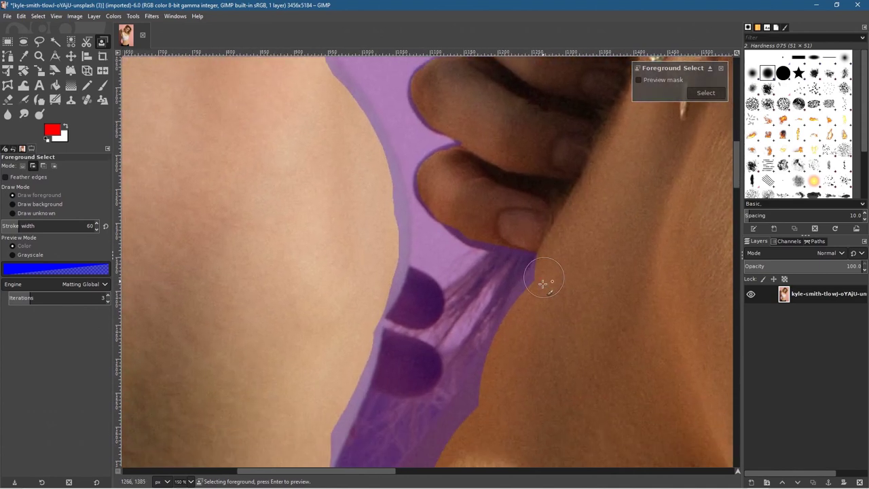
Mark the hair strand directly below the lowest of these fingers and the adjoining neck edge as foreground.
mouse_move(541, 259)
mouse_down()
mouse_move(541, 275)
mouse_move(517, 284)
mouse_up()
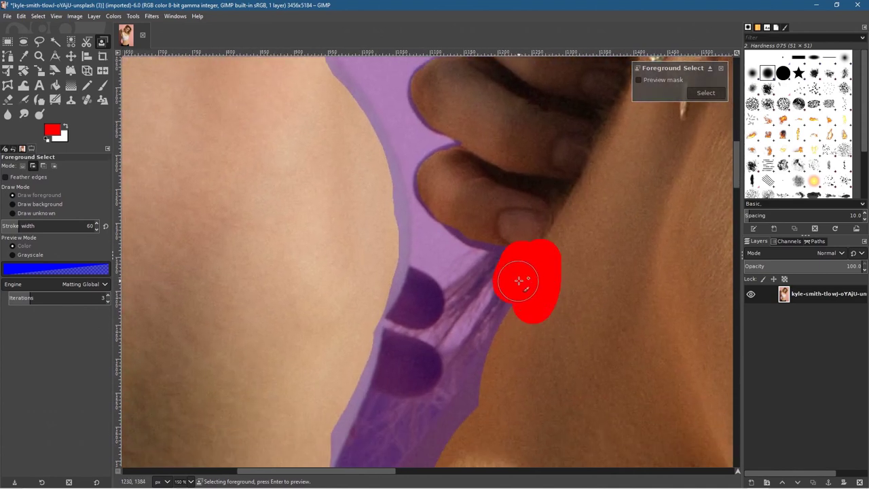
mouse_move(527, 250)
mouse_down()
mouse_move(529, 289)
mouse_move(520, 251)
mouse_up()
scroll(543, 286, down, 3)
scroll(544, 286, left, 2)
mouse_move(578, 218)
mouse_down()
mouse_move(537, 280)
mouse_move(551, 302)
mouse_up()
Mark the neck and shoulder edge of the gap as foreground, down to where it meets the raised arm.
scroll(597, 229, down, 4)
scroll(598, 229, left, 2)
mouse_move(592, 155)
mouse_down()
mouse_move(501, 279)
mouse_move(357, 370)
mouse_move(353, 408)
mouse_move(399, 407)
mouse_move(399, 358)
mouse_move(377, 428)
mouse_move(437, 357)
mouse_move(512, 308)
mouse_move(388, 415)
mouse_up()
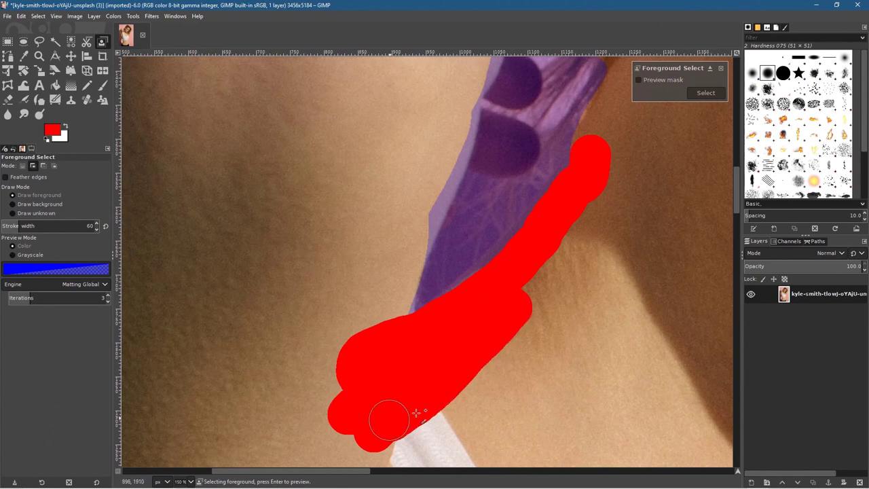
key(ctrl+z)
click(526, 288)
key(ctrl+z)
scroll(536, 283, up, 5)
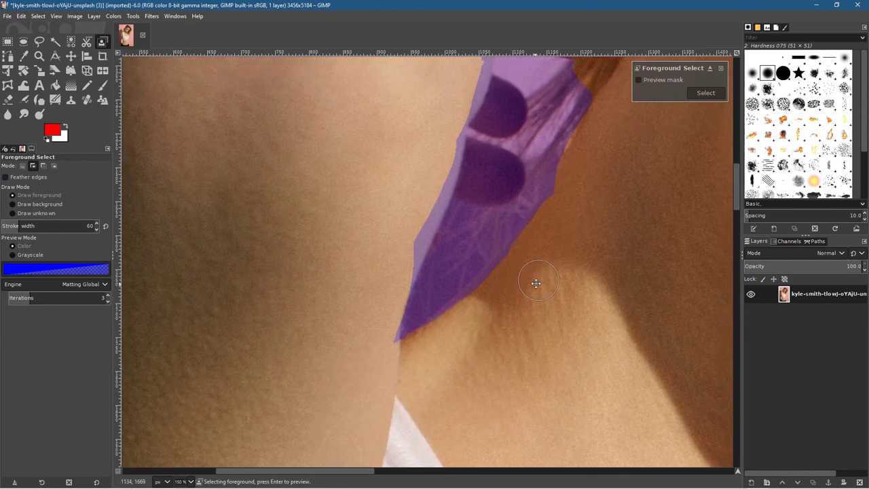
Mark the two dark fingertips showing beside the raised arm and the adjacent arm edge as foreground.
scroll(495, 357, down, 4)
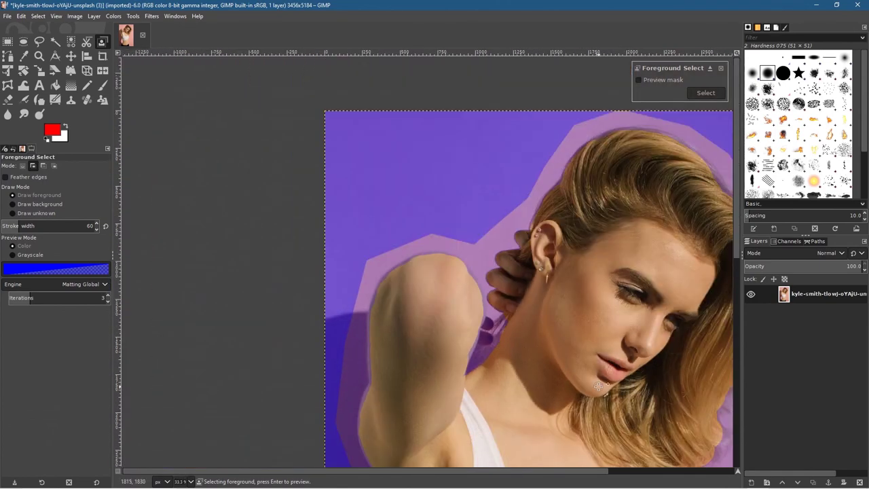
scroll(495, 343, up, 4)
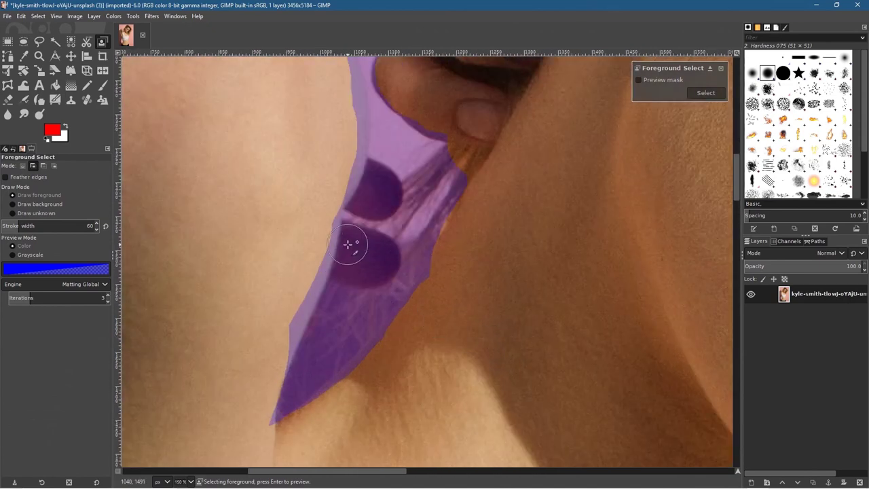
mouse_move(343, 244)
mouse_down()
mouse_move(298, 271)
mouse_move(285, 316)
mouse_move(283, 301)
mouse_move(306, 264)
mouse_move(271, 333)
mouse_up()
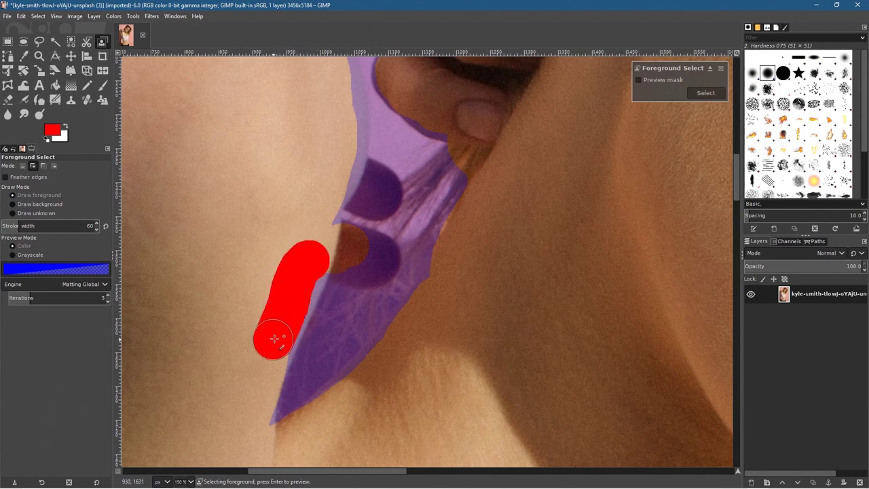
drag(369, 254, 353, 251)
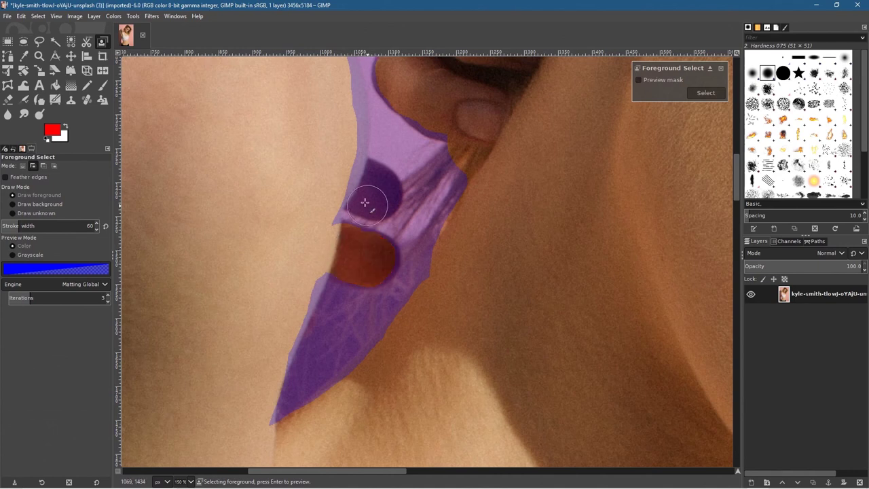
mouse_move(345, 175)
mouse_down()
mouse_move(378, 196)
mouse_move(326, 178)
mouse_up()
Mark the inner edge of the raised arm as foreground, from above the fingertips up to the elbow.
scroll(303, 147, up, 2)
scroll(317, 216, up, 2)
scroll(317, 217, left, 2)
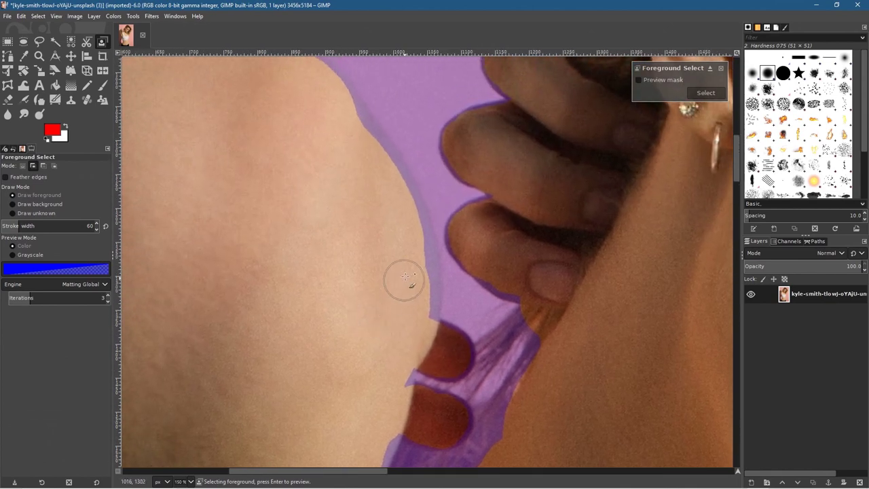
drag(408, 239, 415, 302)
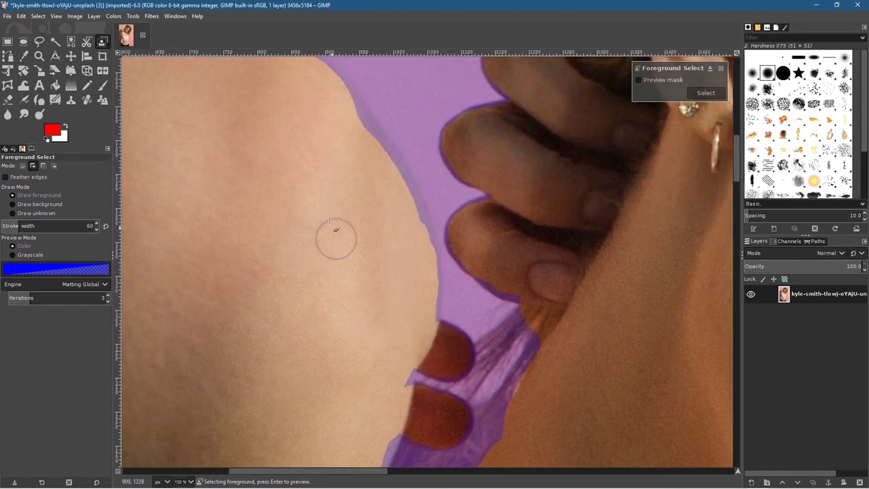
scroll(353, 258, up, 3)
scroll(373, 281, left, 3)
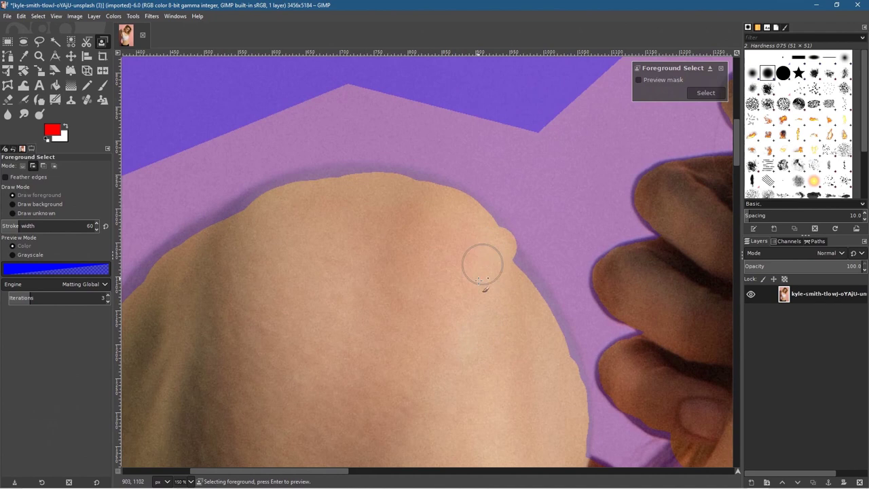
mouse_move(490, 254)
mouse_down()
mouse_move(515, 275)
mouse_move(551, 354)
mouse_up()
scroll(435, 198, down, 2)
scroll(435, 198, left, 2)
scroll(435, 198, down, 1)
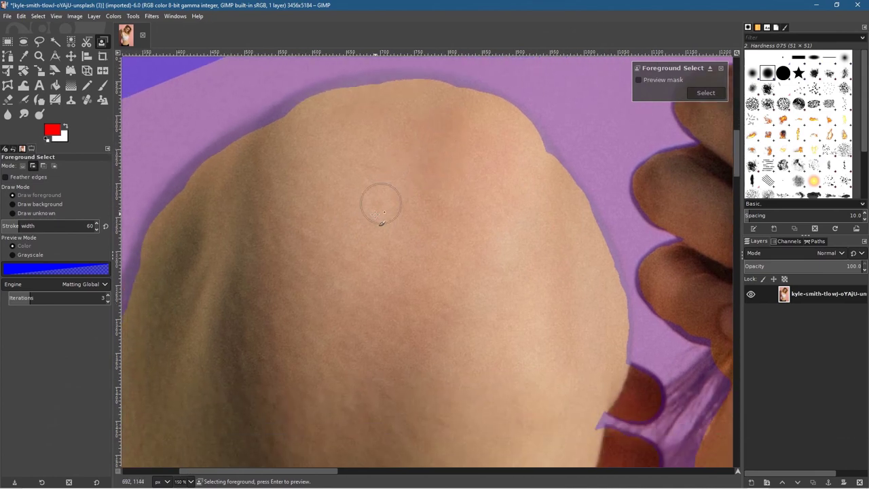
Turn the marked foreground into a selection of the woman and copy the selected pixels.
ctrl+scroll(378, 194, down, 6)
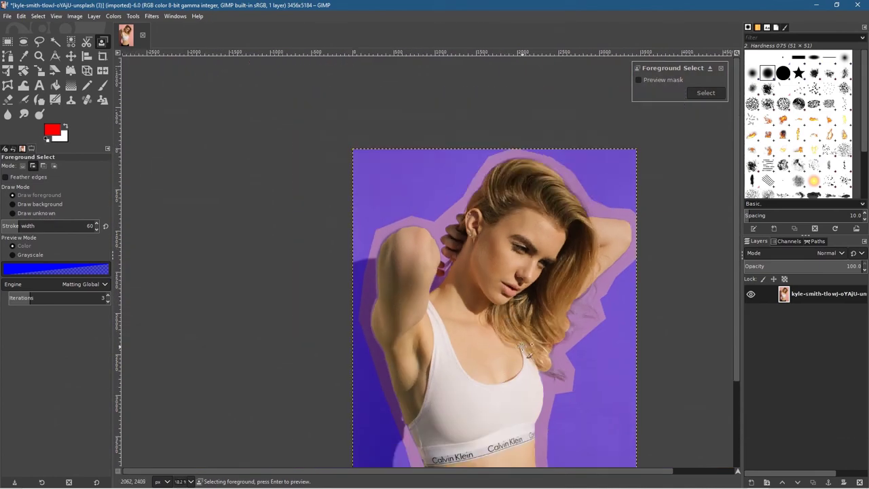
ctrl+scroll(523, 347, up, 4)
ctrl+scroll(475, 343, down, 8)
ctrl+scroll(474, 333, up, 5)
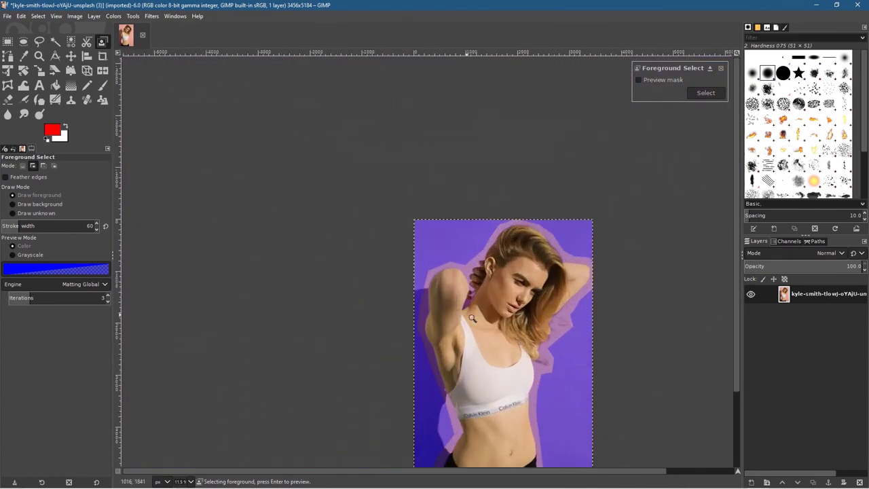
drag(521, 329, 441, 225)
ctrl+scroll(427, 226, up, 2)
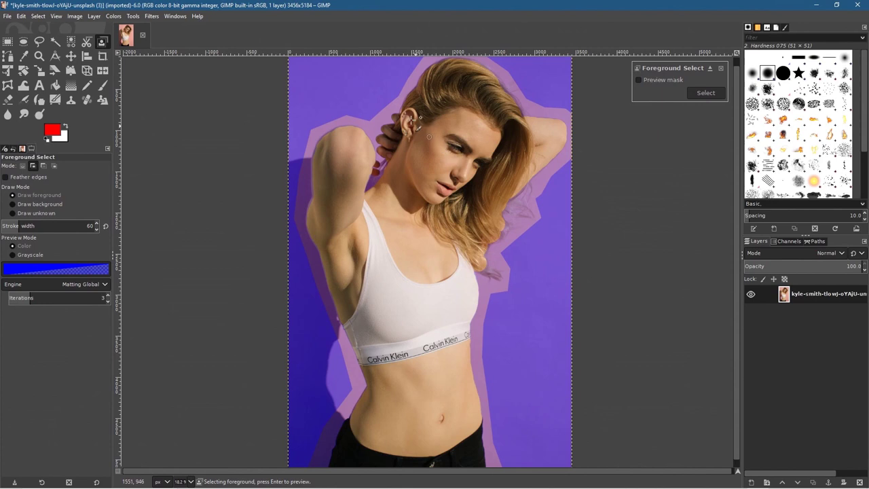
click(706, 92)
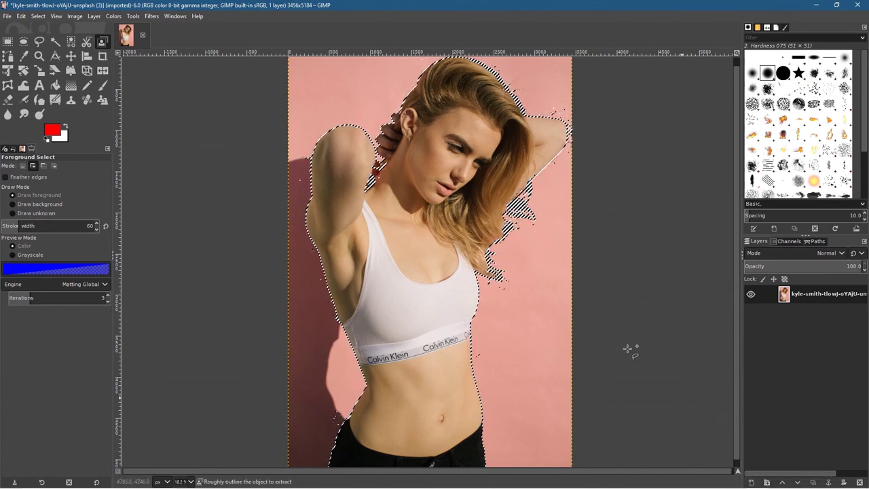
click(23, 12)
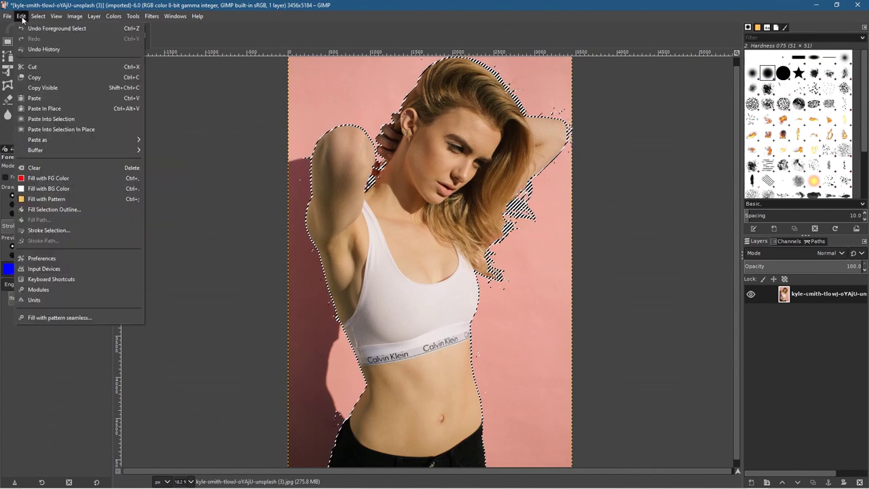
click(35, 78)
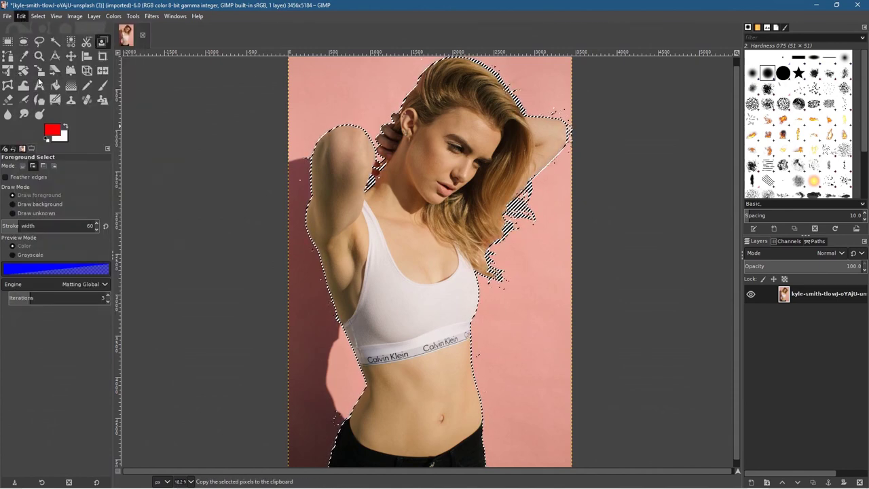
Add a new 3456 × 5184 px layer filled with transparency above the portrait.
click(752, 483)
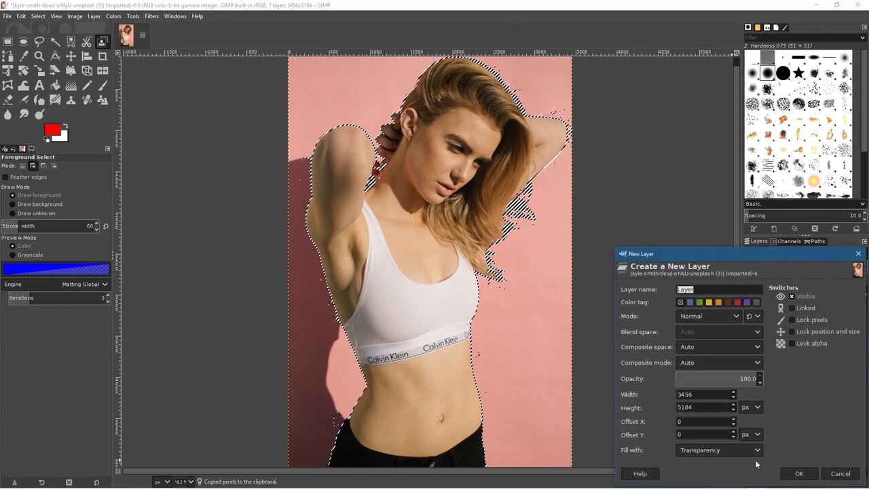
click(830, 472)
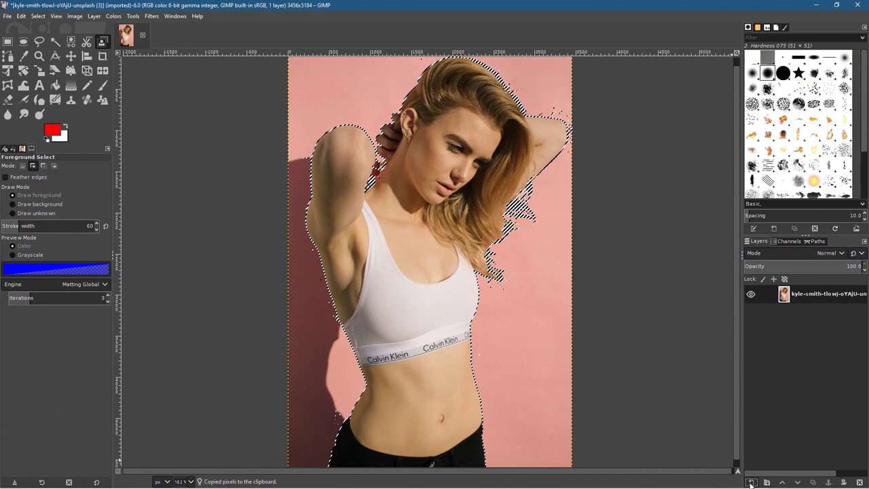
click(751, 483)
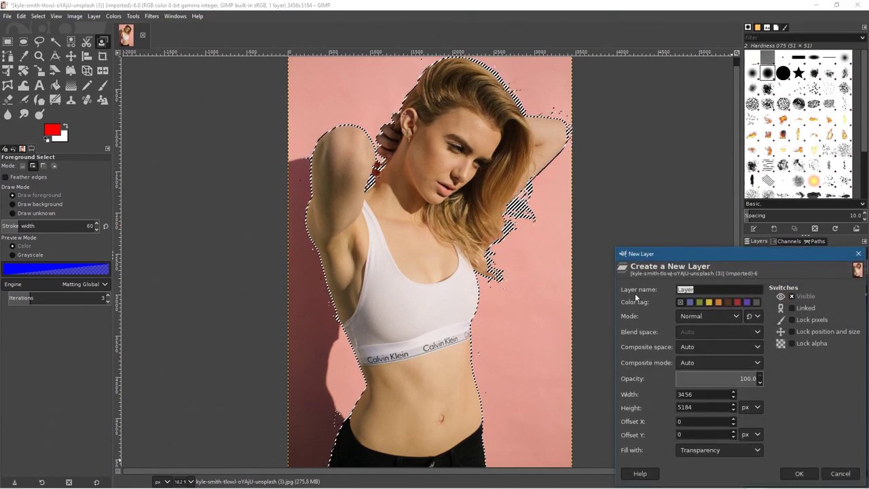
click(709, 451)
click(744, 460)
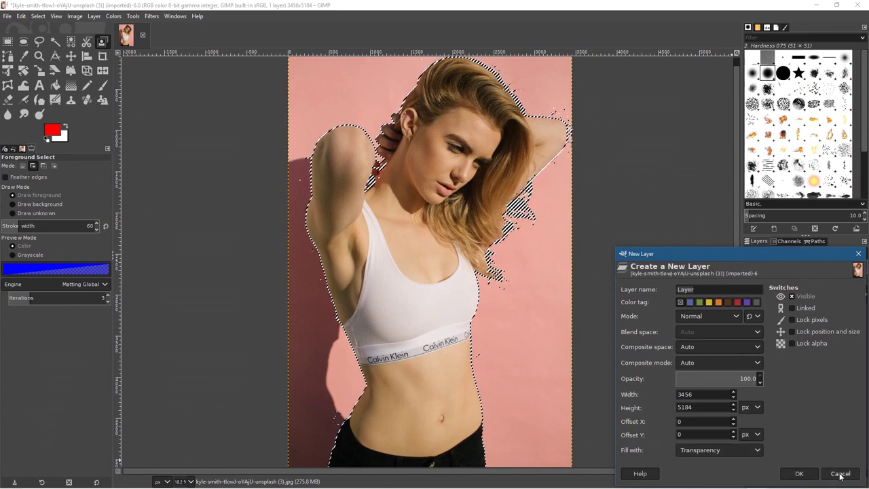
click(801, 474)
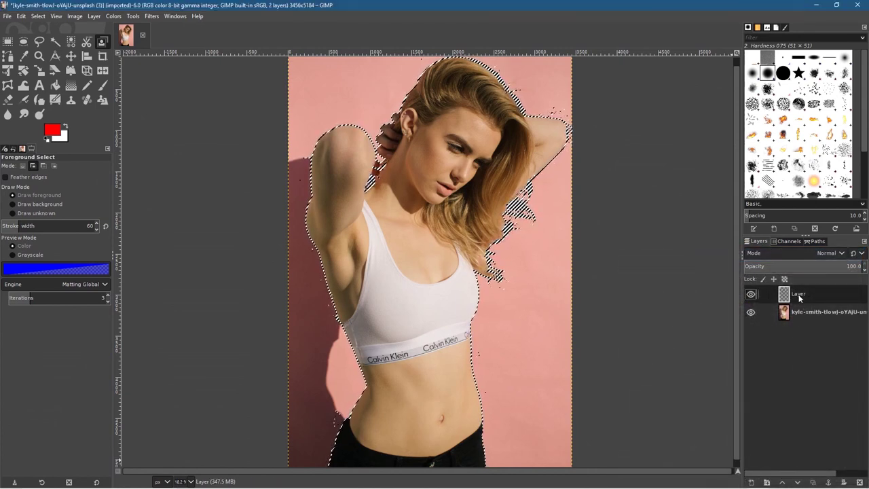
Paste the copied woman, anchor the floating selection onto the new transparent layer, and hide the original portrait layer.
key(ctrl+v)
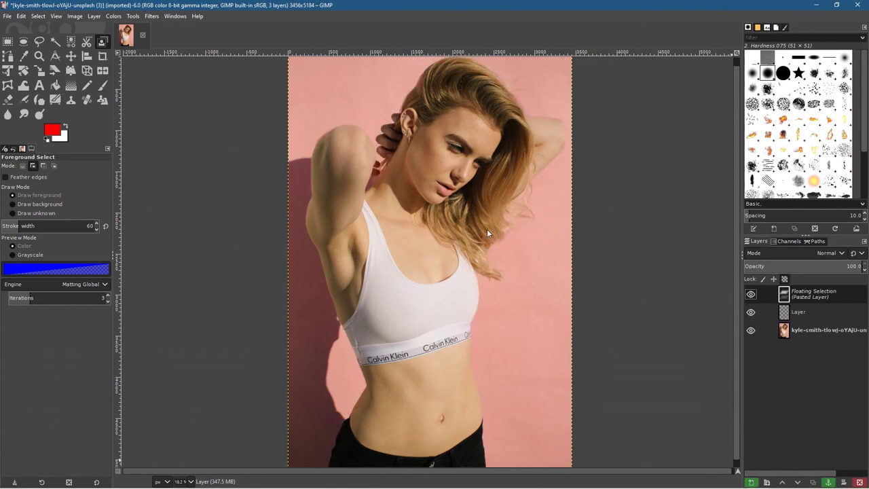
click(38, 15)
click(35, 99)
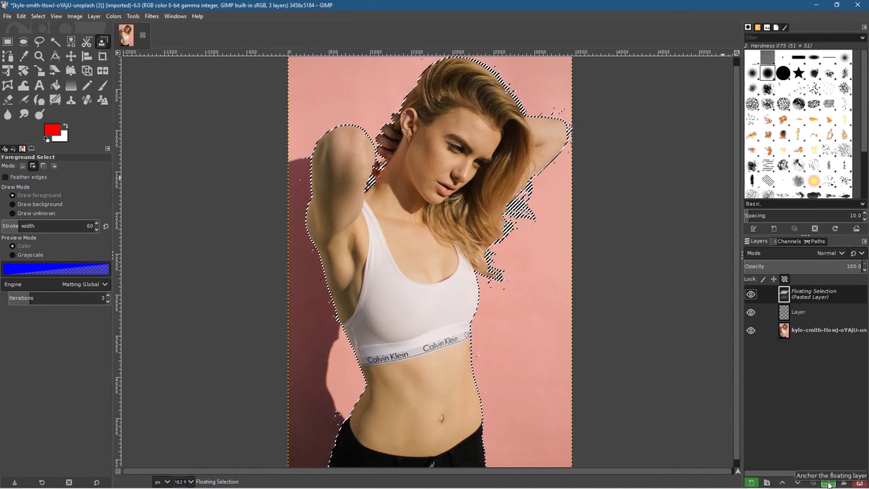
click(829, 483)
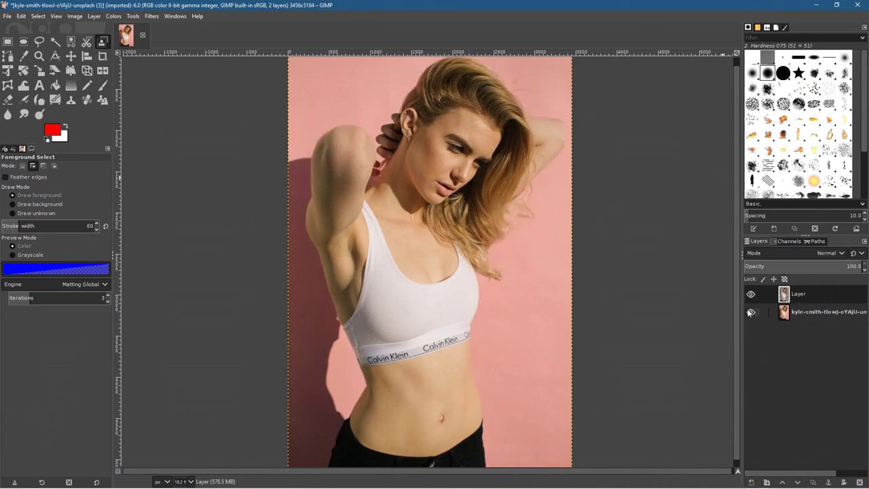
click(751, 313)
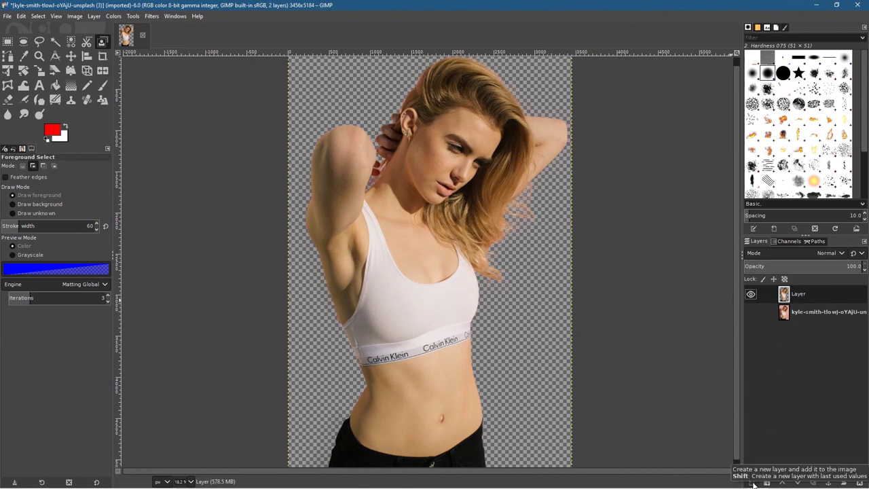
Add a layer filled with the red foreground color and place it directly beneath the cut-out layer.
click(754, 484)
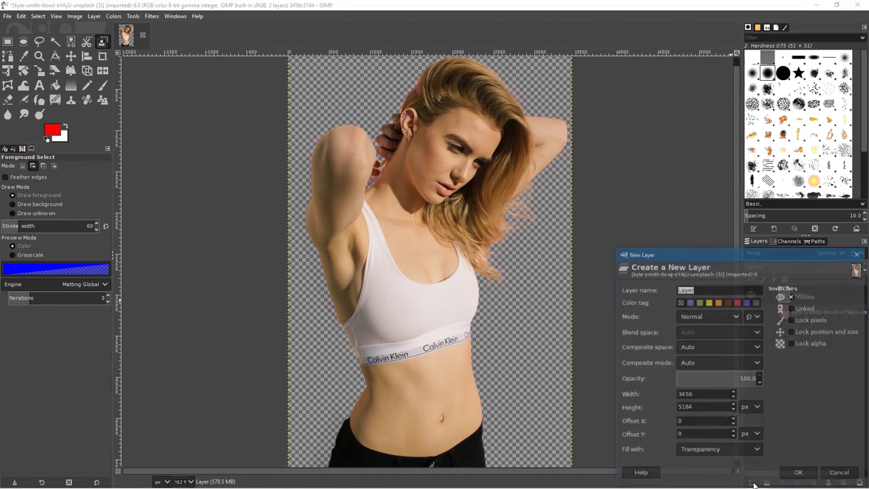
click(716, 453)
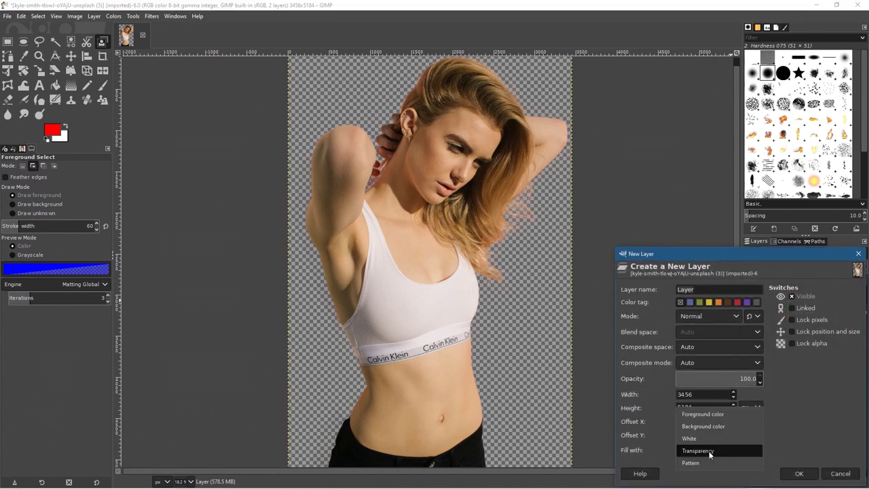
click(694, 415)
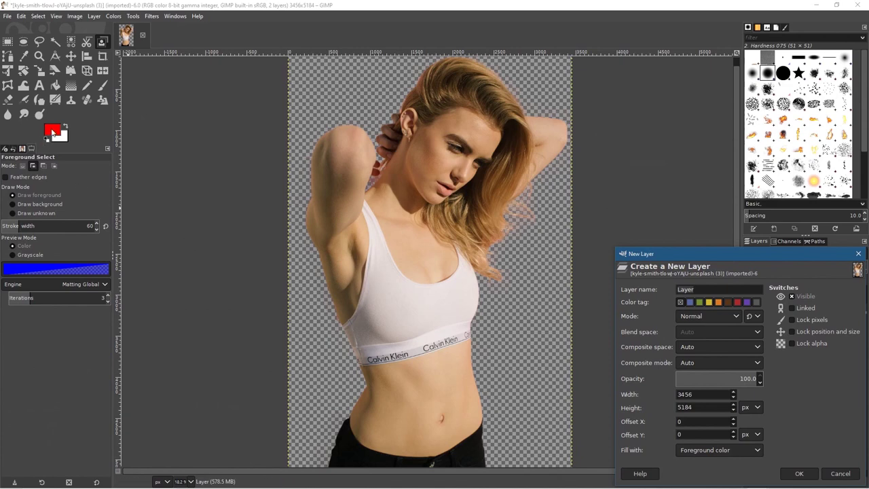
click(799, 474)
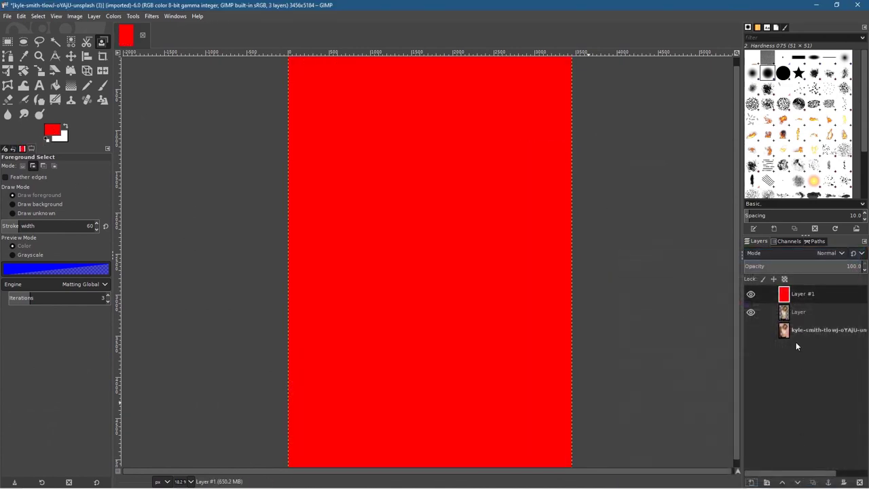
drag(789, 294, 794, 317)
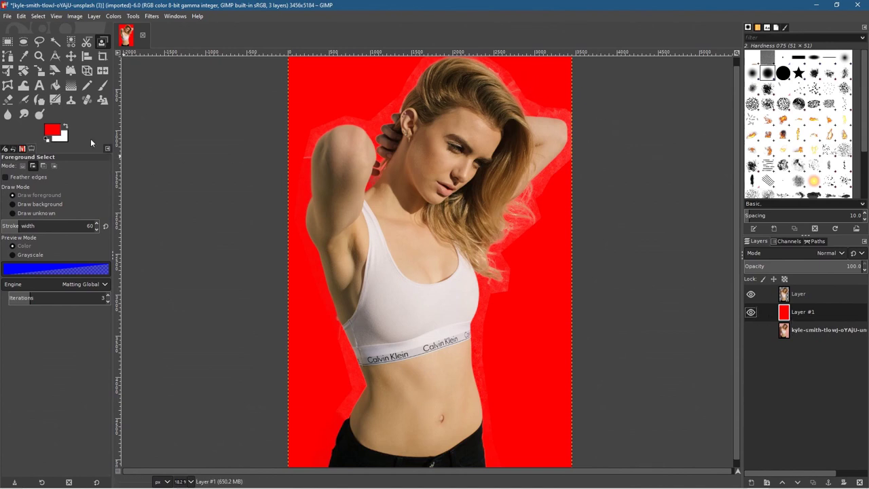
Save the image as an XCF file under its suggested name in the GIMP 2.10 Bokeh Effect - Blur Background Tutorial folder.
click(7, 15)
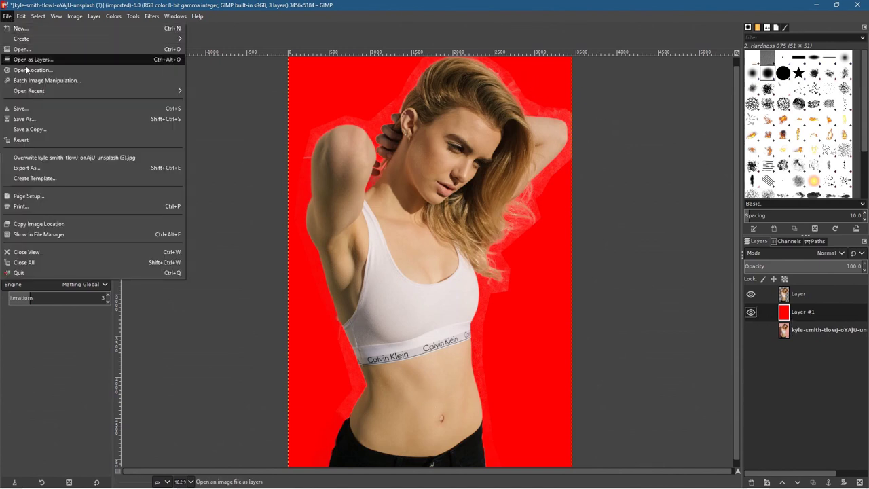
click(39, 120)
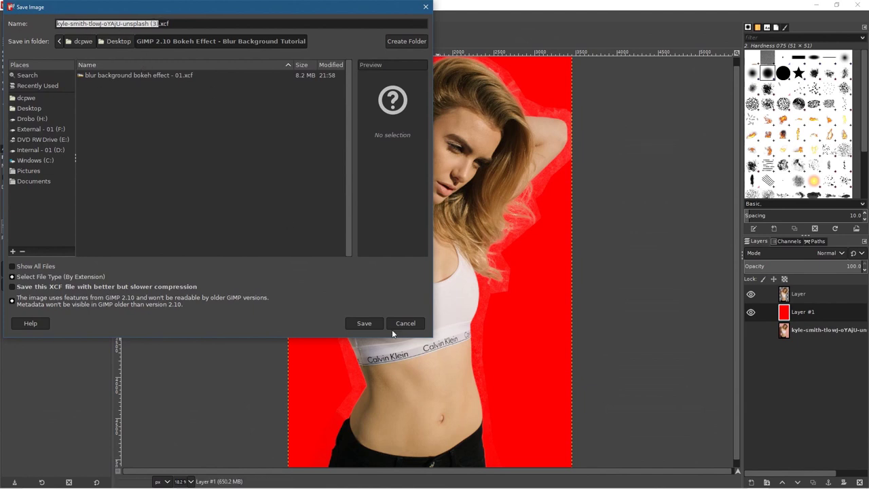
click(363, 324)
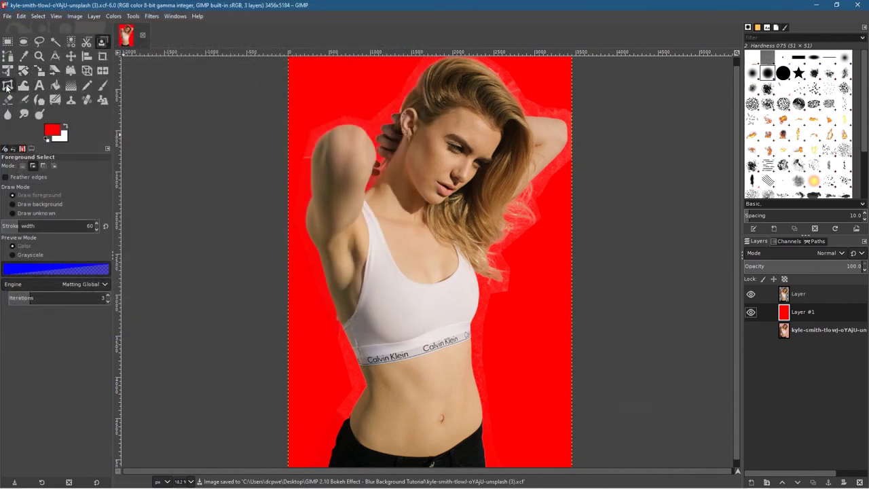
Erase the speckled background residue above the raised arm at the image's right edge from the cut-out layer, using the 180 px Eraser.
click(799, 298)
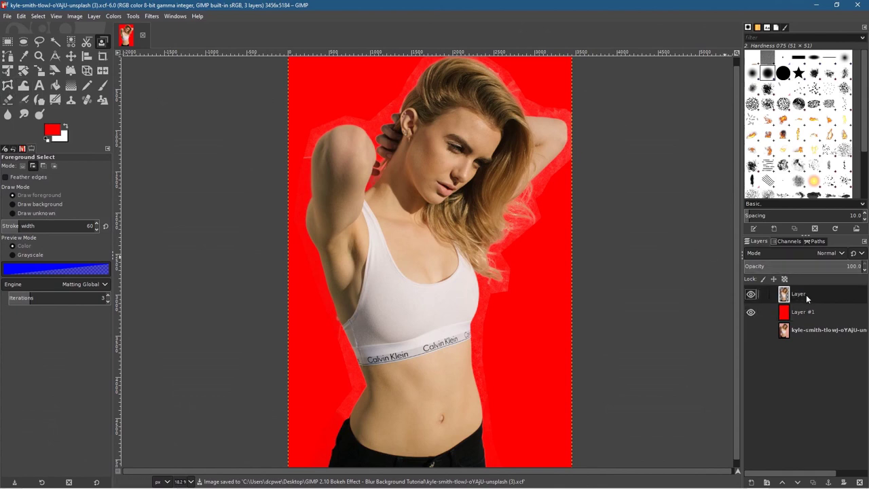
click(8, 100)
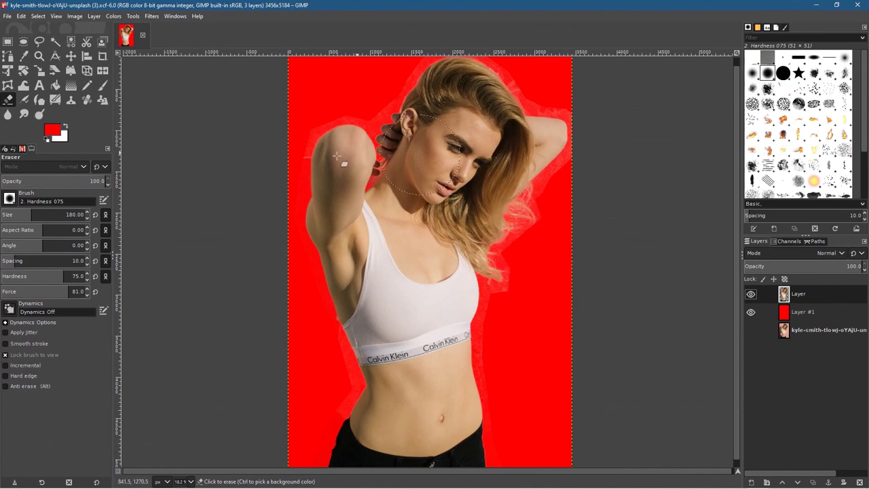
scroll(516, 136, up, 5)
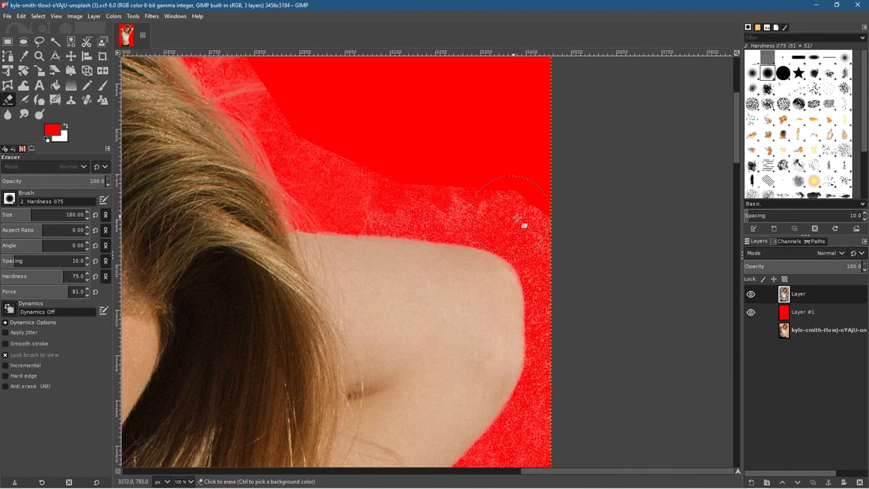
mouse_move(547, 233)
mouse_down()
mouse_move(527, 225)
mouse_move(536, 221)
mouse_up()
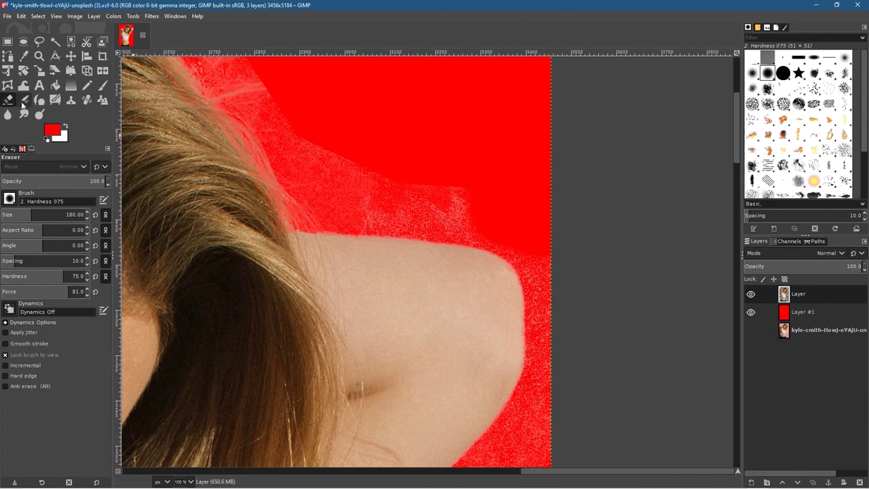
mouse_move(453, 191)
mouse_down()
mouse_move(382, 206)
mouse_move(462, 208)
mouse_move(324, 197)
mouse_move(312, 142)
mouse_move(319, 128)
mouse_up()
Erase the background residue along the outer edge of the hair, from the right arm up and over the crown.
scroll(479, 258, up, 3)
scroll(479, 258, left, 3)
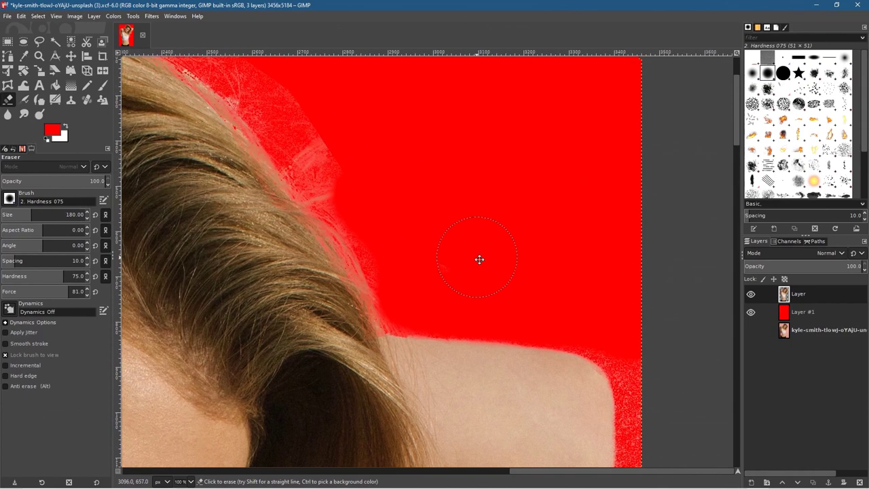
mouse_move(374, 209)
mouse_down()
mouse_move(332, 183)
mouse_move(284, 104)
mouse_move(329, 188)
mouse_move(322, 180)
mouse_move(367, 140)
mouse_up()
scroll(473, 291, up, 3)
scroll(473, 291, left, 3)
mouse_move(407, 309)
mouse_down()
mouse_move(303, 233)
mouse_move(370, 292)
mouse_move(330, 270)
mouse_move(300, 236)
mouse_up()
scroll(409, 282, up, 1)
scroll(409, 282, left, 3)
mouse_move(577, 287)
mouse_down()
mouse_move(490, 256)
mouse_move(410, 241)
mouse_move(306, 231)
mouse_move(206, 249)
mouse_move(278, 258)
mouse_up()
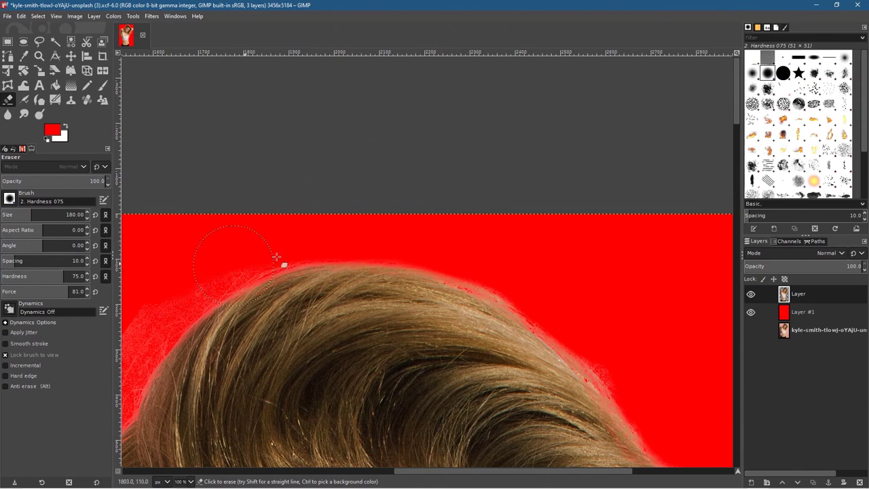
Erase the residue down the left side of the hair toward the hand, undoing the last stroke.
scroll(530, 165, down, 1)
scroll(530, 165, left, 3)
mouse_move(452, 187)
mouse_down()
mouse_move(394, 205)
mouse_move(320, 269)
mouse_move(277, 340)
mouse_move(265, 345)
mouse_move(443, 168)
mouse_up()
mouse_move(425, 198)
mouse_down()
mouse_move(378, 287)
mouse_move(287, 361)
mouse_move(256, 355)
mouse_move(474, 144)
mouse_move(440, 139)
mouse_move(440, 174)
mouse_move(418, 190)
mouse_up()
mouse_move(440, 150)
mouse_down()
mouse_move(407, 155)
mouse_move(343, 255)
mouse_up()
key(ctrl+z)
Erase the residue between the hand and the left elbow and over the top of that elbow.
mouse_move(448, 151)
mouse_down()
mouse_move(370, 108)
mouse_move(303, 97)
mouse_move(263, 103)
mouse_up()
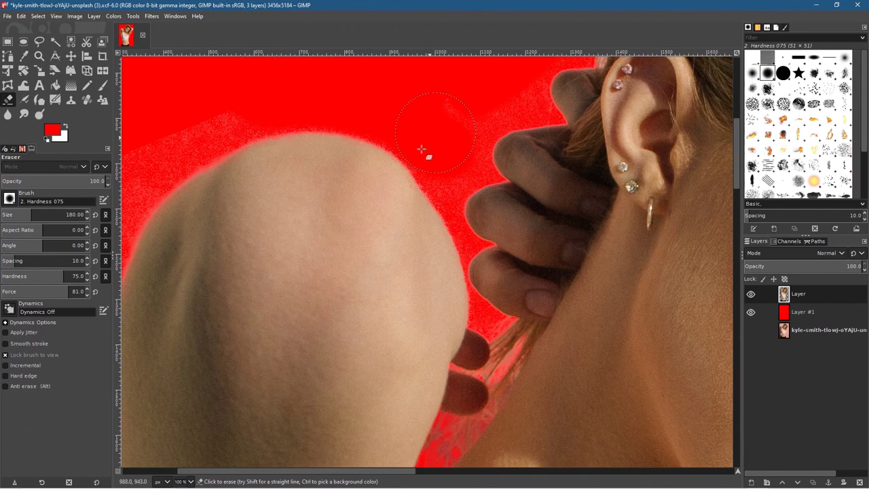
mouse_move(319, 114)
mouse_down()
mouse_move(549, 165)
mouse_move(476, 165)
mouse_move(414, 179)
mouse_move(362, 217)
mouse_move(423, 182)
mouse_up()
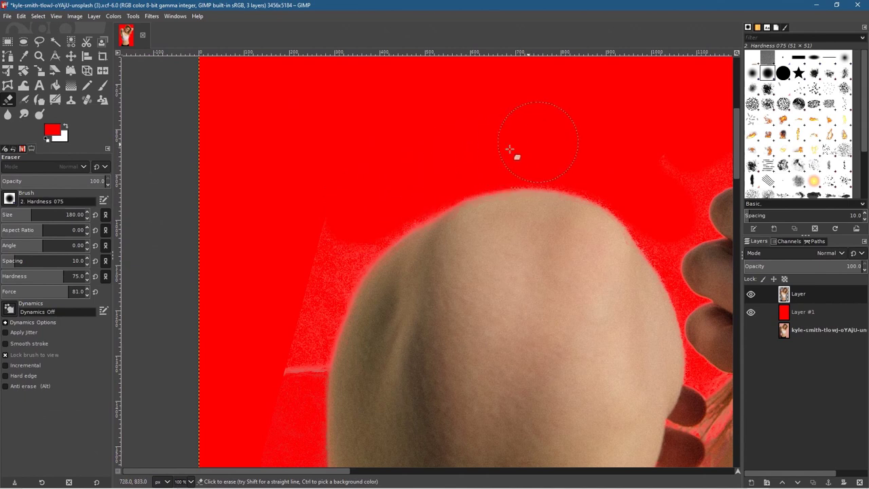
mouse_move(334, 189)
mouse_down()
mouse_move(290, 338)
mouse_move(289, 381)
mouse_move(322, 283)
mouse_move(368, 211)
mouse_move(408, 178)
mouse_up()
Erase the background residue down the outer edge of the left upper arm to the shoulder.
scroll(291, 336, down, 10)
scroll(291, 336, left, 3)
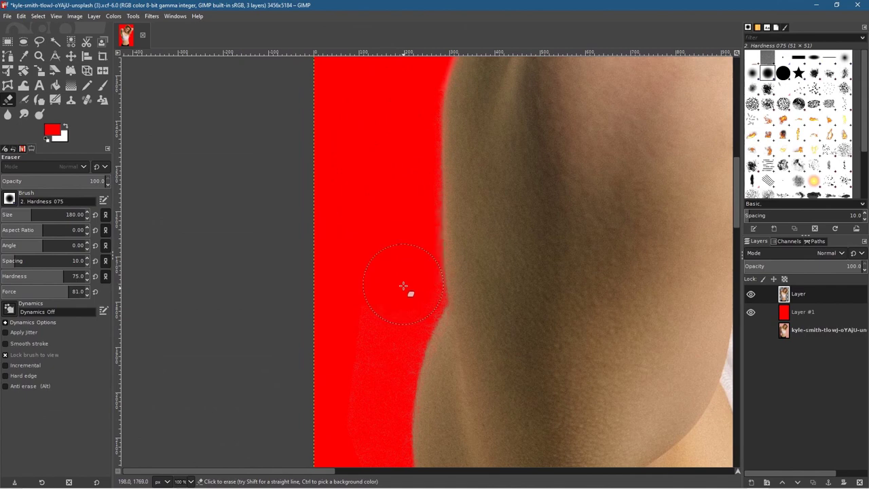
drag(402, 204, 413, 78)
scroll(360, 214, down, 5)
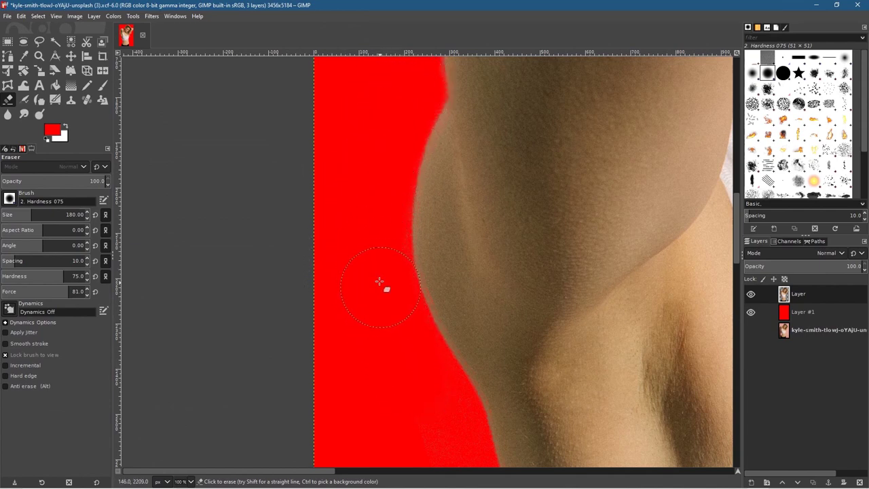
Erase the residue along the left side of the torso from below the shoulder to the top of the bra's side panel.
scroll(371, 138, down, 8)
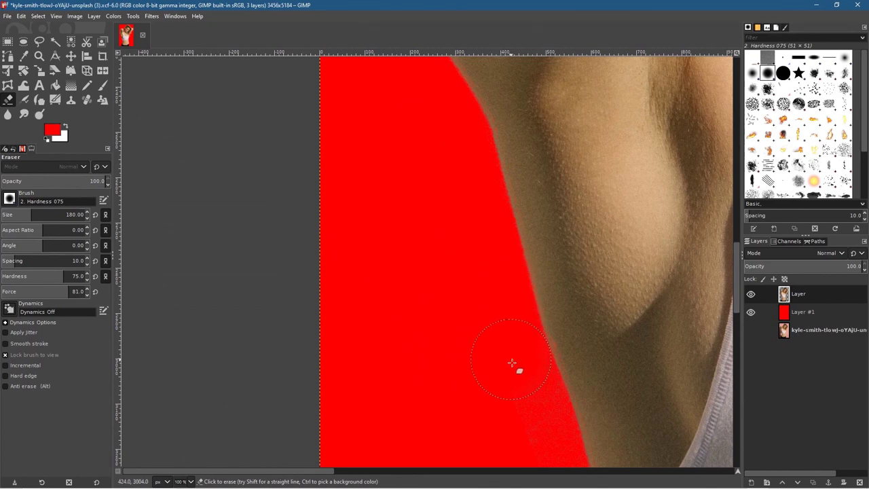
scroll(527, 411, down, 5)
scroll(468, 316, right, 2)
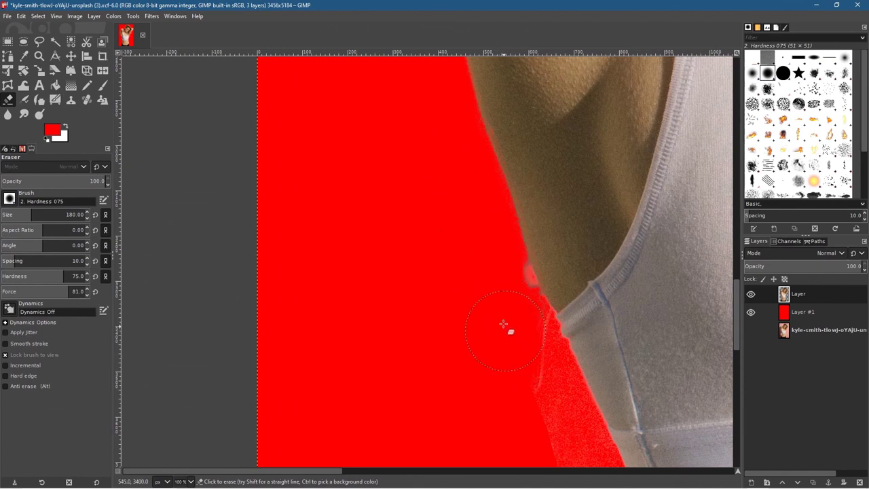
mouse_move(497, 290)
mouse_down()
mouse_move(499, 298)
mouse_move(503, 284)
mouse_move(521, 333)
mouse_move(509, 310)
mouse_up()
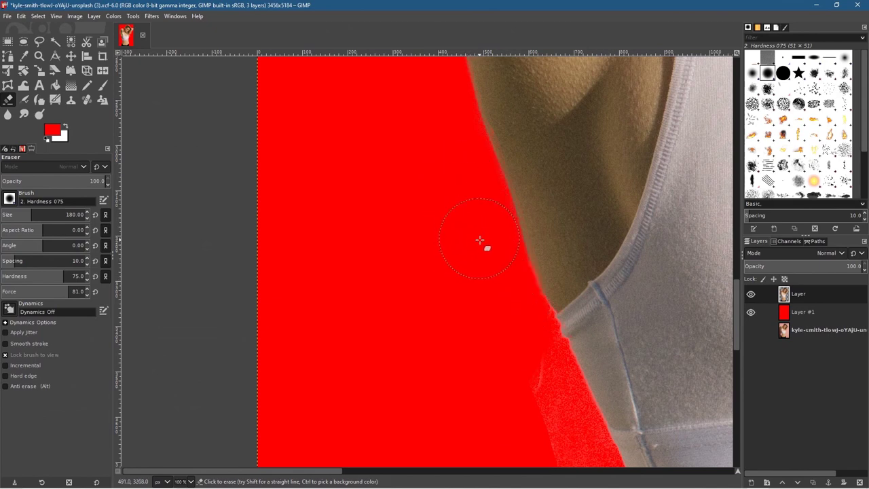
mouse_move(510, 369)
mouse_down()
mouse_move(541, 383)
mouse_move(524, 408)
mouse_up()
Erase the residue along the left edge of the bra band and down to the narrowest part of the waist.
scroll(524, 408, down, 5)
scroll(524, 407, right, 2)
mouse_move(434, 208)
mouse_down()
mouse_move(467, 268)
mouse_move(428, 156)
mouse_move(456, 219)
mouse_up()
mouse_move(472, 270)
mouse_down()
mouse_move(514, 383)
mouse_move(516, 412)
mouse_move(500, 431)
mouse_up()
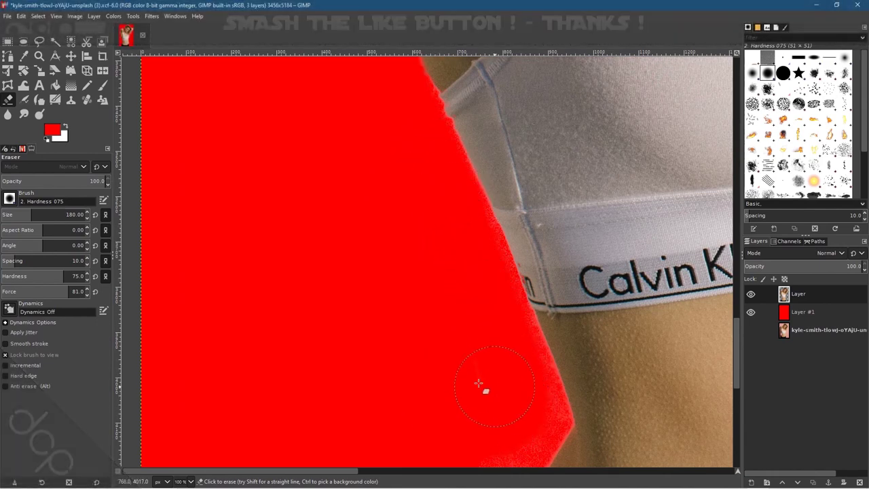
Erase the residue from the left side of the waist down to the waistband of the black trousers.
scroll(479, 384, down, 5)
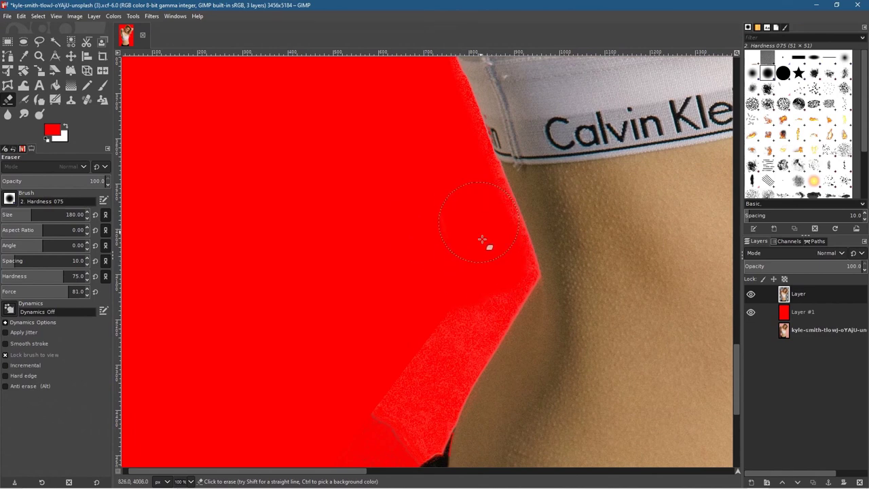
mouse_move(499, 274)
mouse_down()
mouse_move(483, 307)
mouse_move(404, 400)
mouse_up()
scroll(476, 225, down, 3)
scroll(476, 225, left, 2)
scroll(476, 225, down, 3)
scroll(476, 225, left, 2)
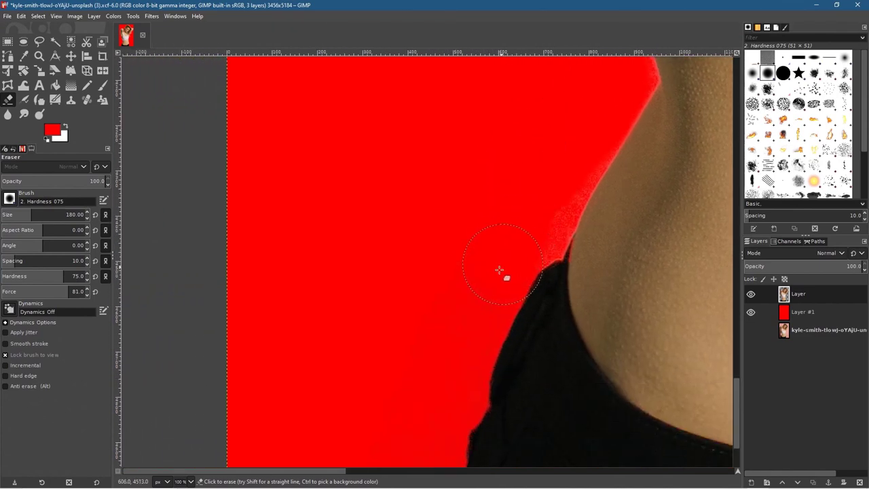
mouse_move(505, 258)
mouse_down()
mouse_move(528, 229)
mouse_move(498, 274)
mouse_up()
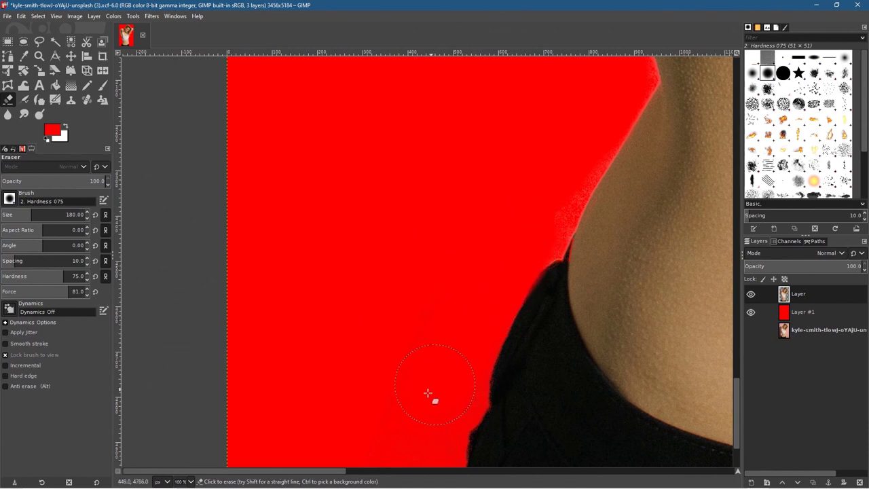
Erase the faint residue beside the left edge of the black trousers down to the bottom of the image.
scroll(505, 165, down, 2)
scroll(504, 165, left, 2)
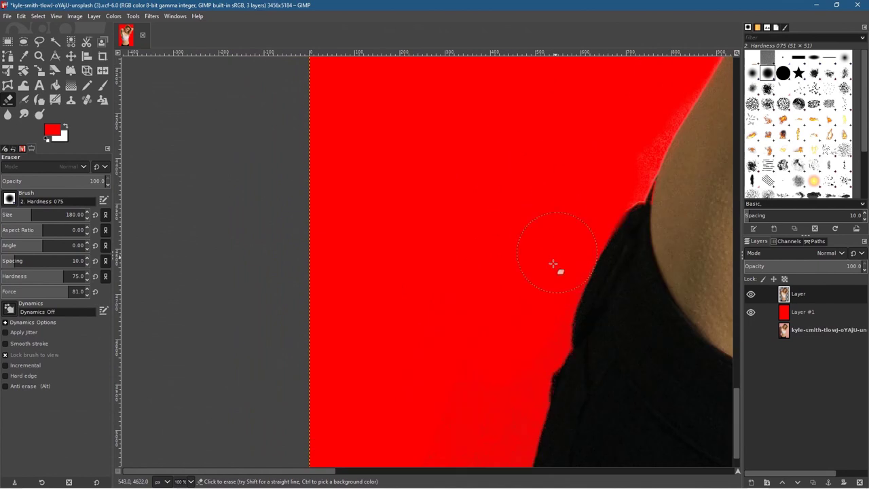
mouse_move(548, 280)
mouse_down()
mouse_move(549, 312)
mouse_move(527, 360)
mouse_up()
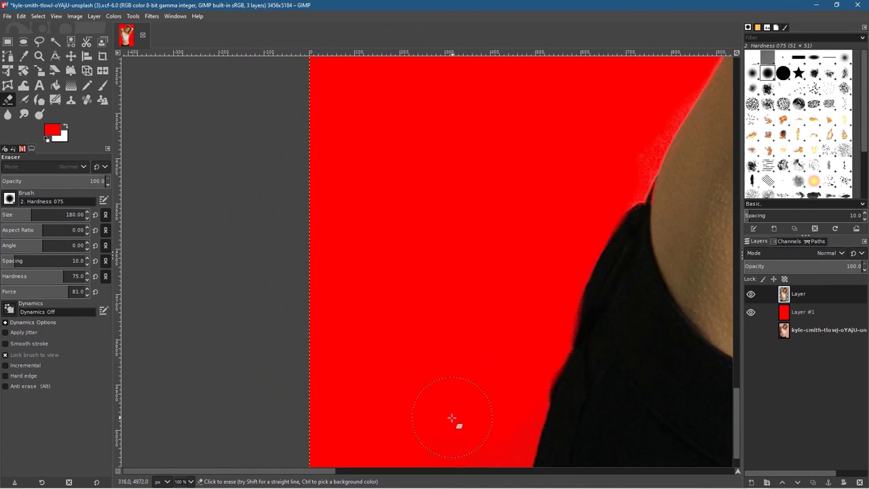
scroll(493, 278, down, 5)
scroll(493, 278, left, 2)
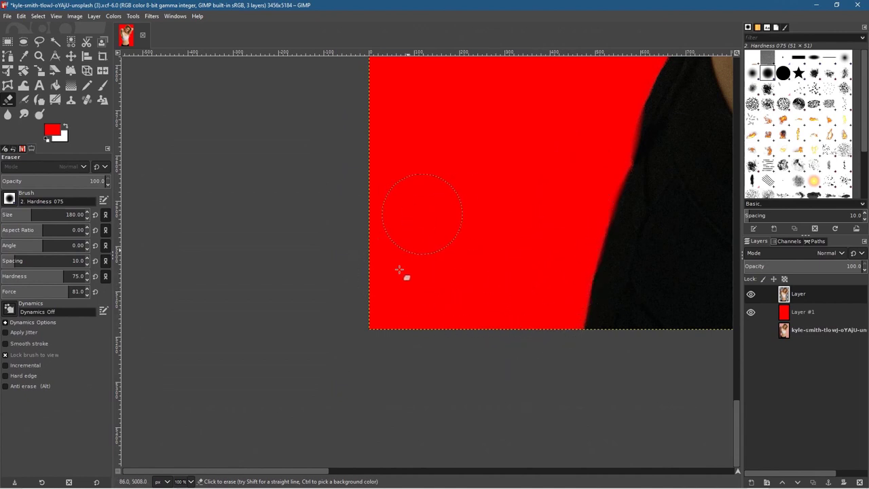
Erase the speckled residue along the right side of the bra band and the waist.
scroll(389, 360, up, 5)
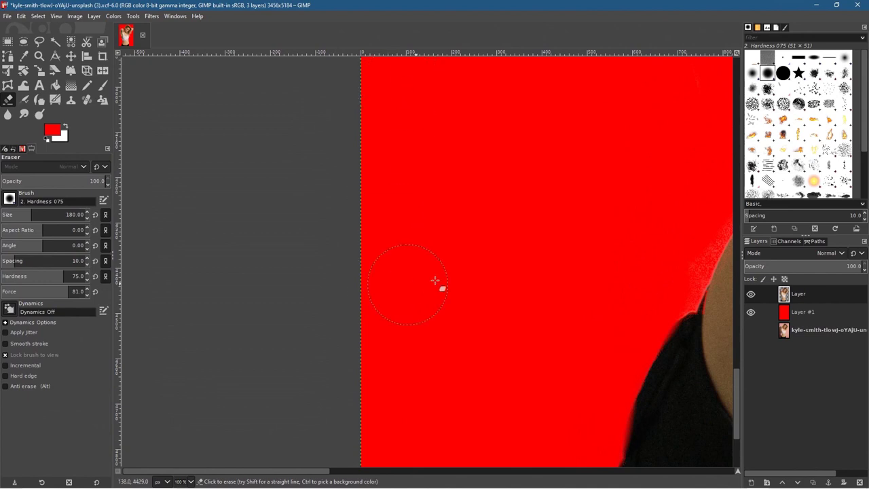
scroll(435, 279, down, 6)
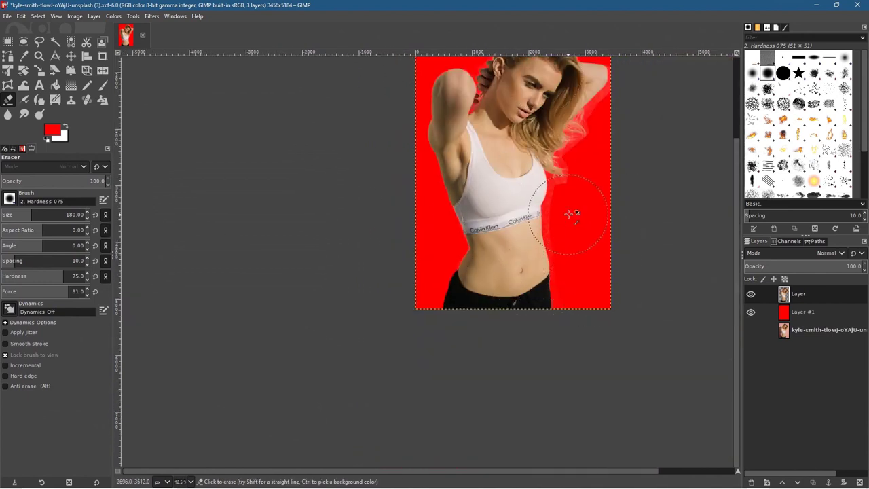
scroll(573, 223, up, 4)
scroll(410, 229, up, 2)
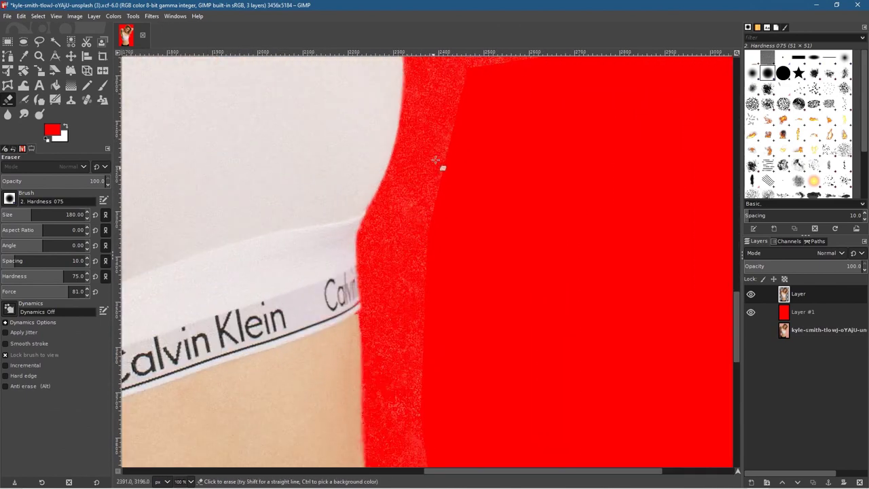
scroll(434, 218, down, 6)
scroll(455, 292, down, 1)
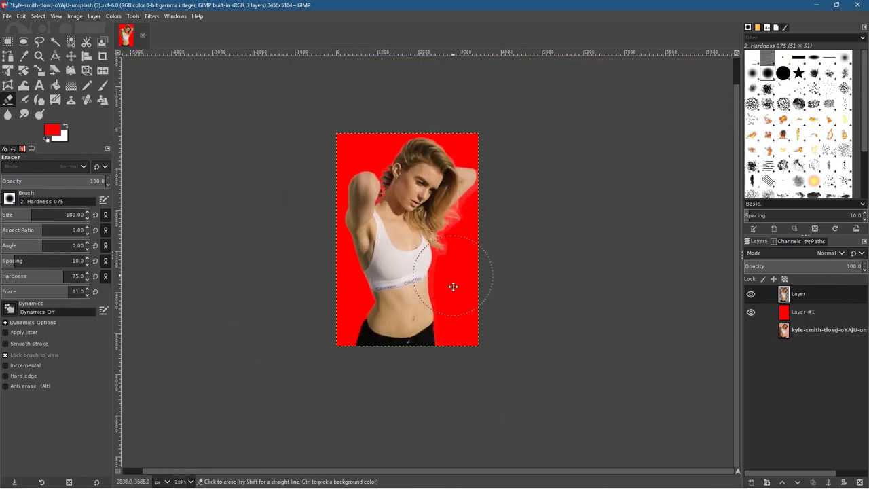
scroll(443, 326, up, 4)
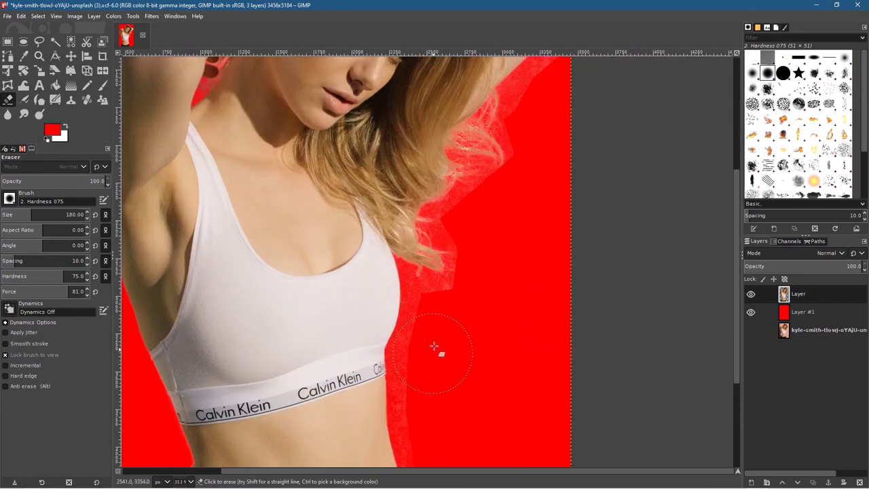
scroll(435, 353, down, 4)
scroll(468, 218, up, 2)
mouse_move(429, 140)
mouse_down()
mouse_move(408, 148)
mouse_move(423, 91)
mouse_up()
mouse_move(412, 127)
mouse_down()
mouse_move(391, 183)
mouse_move(404, 244)
mouse_move(404, 312)
mouse_move(432, 417)
mouse_up()
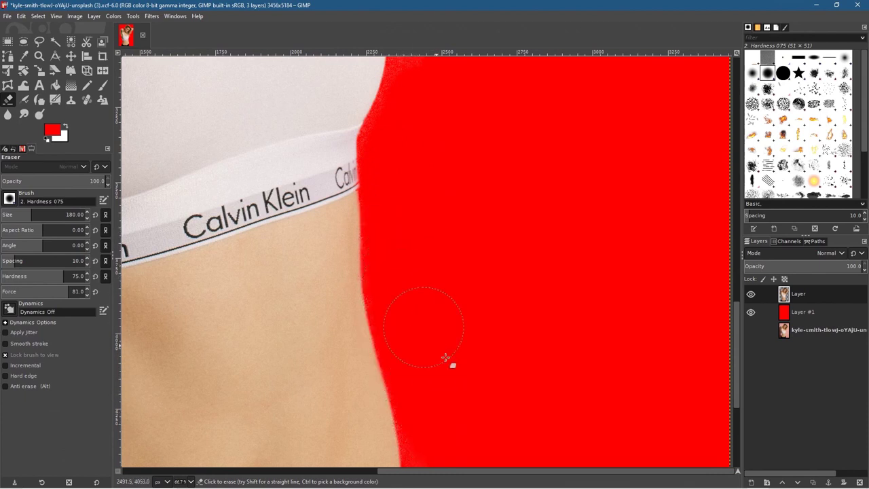
Erase the residue along the right hip and the edge of the black trousers.
scroll(453, 206, down, 5)
drag(413, 226, 434, 378)
scroll(479, 320, down, 5)
Erase the residue beside the right side of the chest and around the lower hair strands.
scroll(501, 172, up, 10)
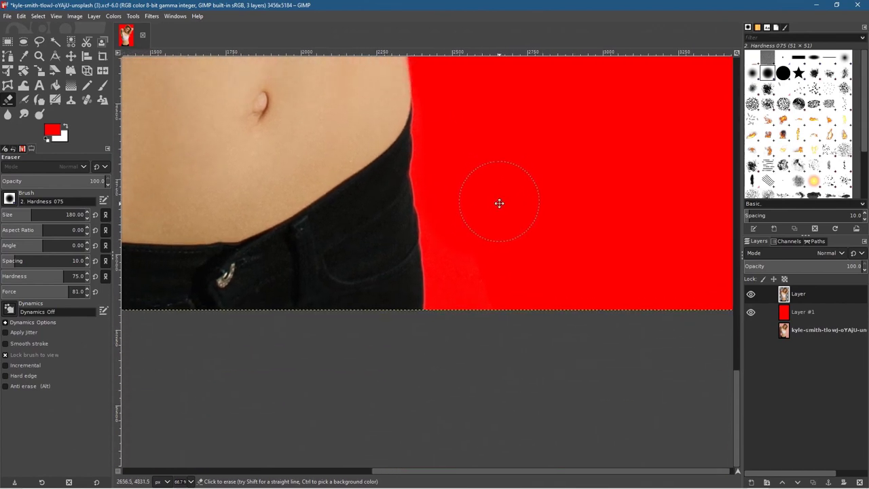
scroll(376, 191, up, 5)
mouse_move(388, 294)
mouse_down()
mouse_move(387, 247)
mouse_move(377, 231)
mouse_move(458, 241)
mouse_move(472, 168)
mouse_move(448, 125)
mouse_move(486, 152)
mouse_up()
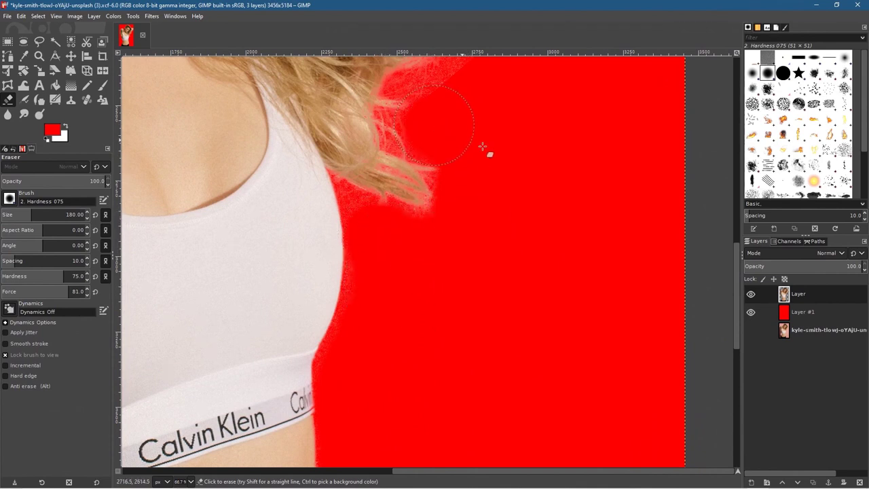
scroll(493, 297, up, 5)
scroll(441, 271, right, 2)
mouse_move(393, 246)
mouse_down()
mouse_move(378, 246)
mouse_move(442, 197)
mouse_move(500, 196)
mouse_up()
Erase the loose hair wisps and background residue between the hair and the underside of the right arm.
scroll(423, 347, right, 2)
scroll(423, 348, right, 2)
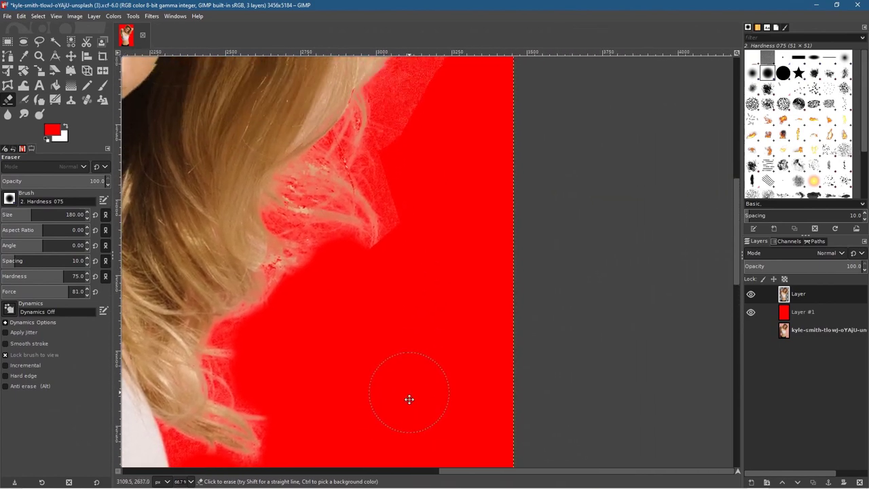
scroll(410, 398, up, 2)
mouse_move(344, 287)
mouse_down()
mouse_move(324, 246)
mouse_move(344, 221)
mouse_move(380, 254)
mouse_move(376, 230)
mouse_move(339, 214)
mouse_move(314, 247)
mouse_move(322, 217)
mouse_move(383, 166)
mouse_move(398, 134)
mouse_move(332, 217)
mouse_up()
mouse_move(292, 342)
mouse_down()
mouse_move(261, 362)
mouse_move(313, 315)
mouse_move(320, 298)
mouse_move(311, 274)
mouse_move(312, 296)
mouse_move(291, 335)
mouse_move(340, 322)
mouse_move(347, 306)
mouse_move(292, 339)
mouse_up()
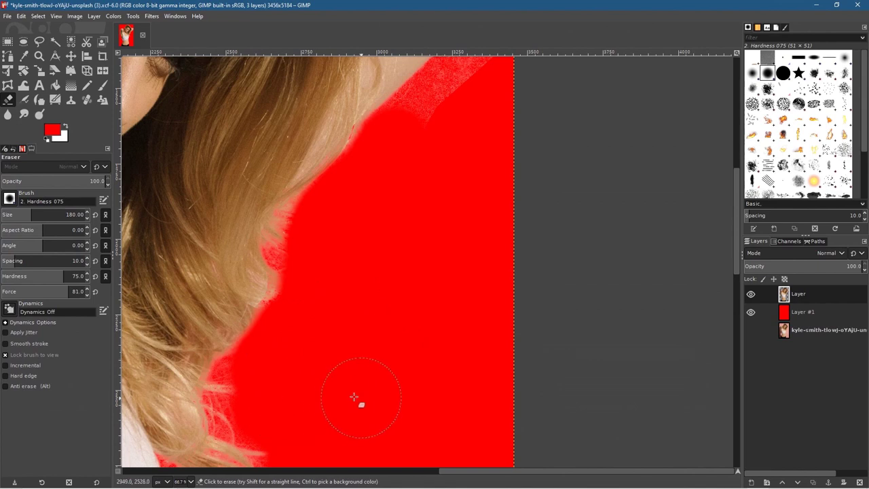
Clean up the remaining residue around the lowest hair tips above the bra.
scroll(362, 399, down, 5)
mouse_move(257, 275)
mouse_down()
mouse_move(247, 272)
mouse_move(331, 316)
mouse_up()
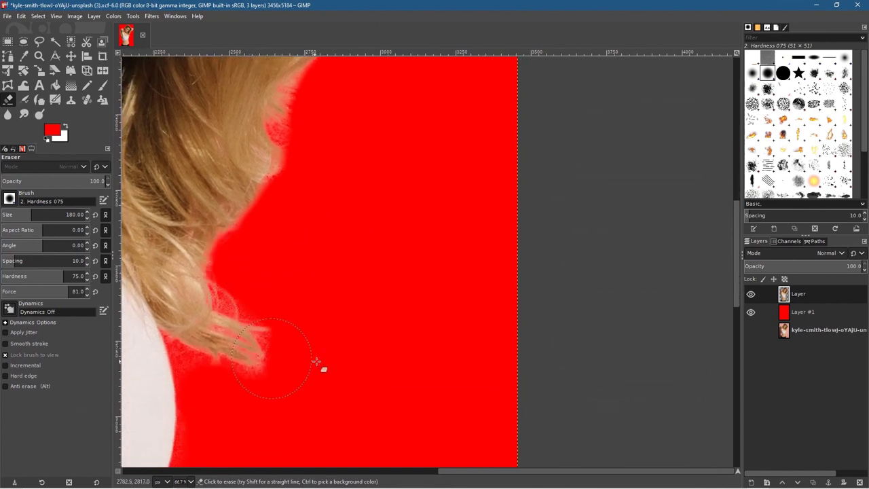
drag(265, 389, 396, 293)
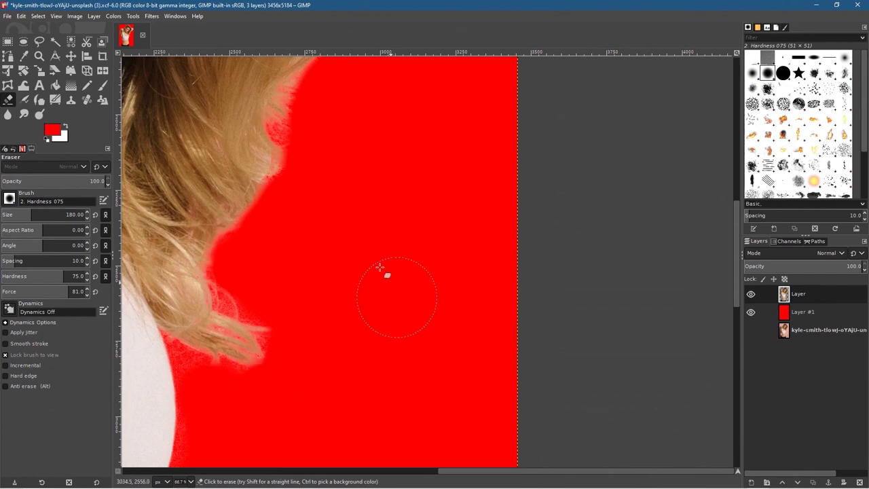
Erase the background residue around the right elbow and along the underside of the raised right arm.
scroll(322, 442, up, 8)
scroll(322, 442, right, 1)
drag(394, 196, 378, 346)
scroll(387, 340, up, 5)
scroll(387, 339, right, 1)
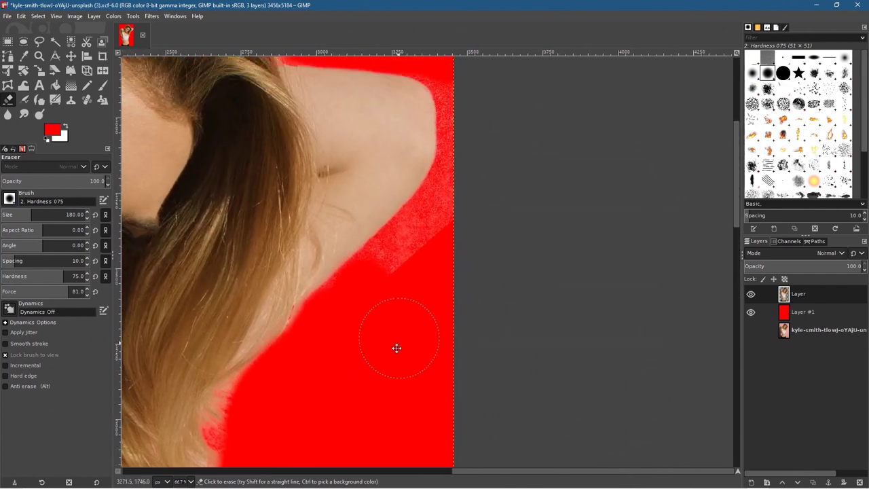
mouse_move(415, 312)
mouse_down()
mouse_move(432, 262)
mouse_move(365, 327)
mouse_move(444, 236)
mouse_move(459, 166)
mouse_move(454, 125)
mouse_move(459, 165)
mouse_move(457, 210)
mouse_move(447, 205)
mouse_move(452, 161)
mouse_move(442, 123)
mouse_move(400, 93)
mouse_up()
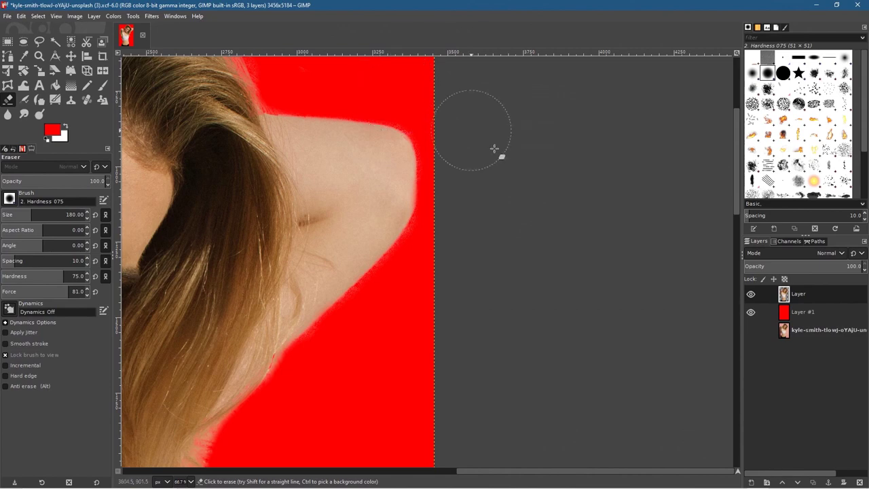
Set the eraser size to 92 and erase the residue in the gap between the left arm and the neck, beneath the fingers.
scroll(466, 171, up, 5)
scroll(466, 170, left, 5)
scroll(315, 260, down, 9)
scroll(314, 260, left, 18)
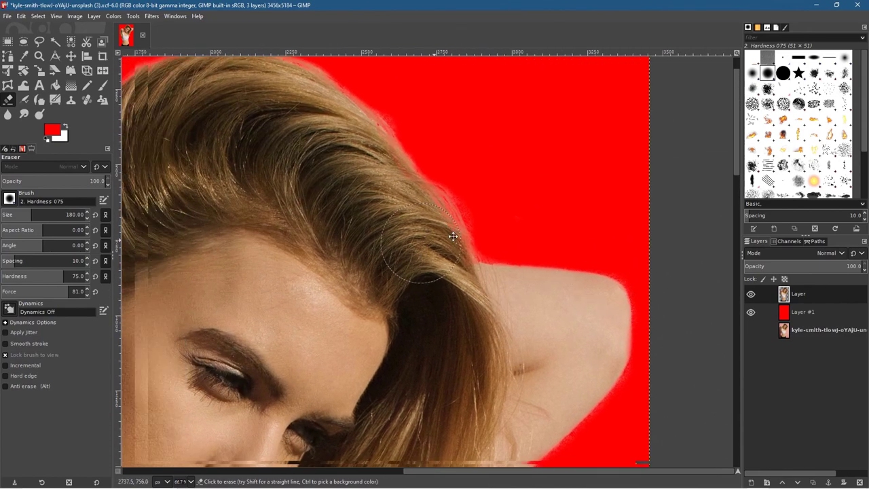
scroll(403, 116, down, 4)
scroll(403, 116, left, 3)
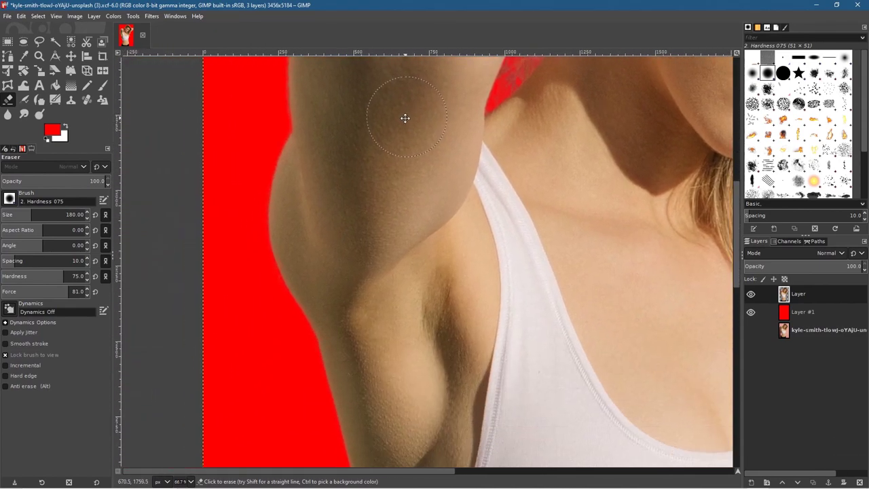
scroll(346, 349, up, 4)
scroll(346, 349, right, 3)
scroll(379, 286, up, 3)
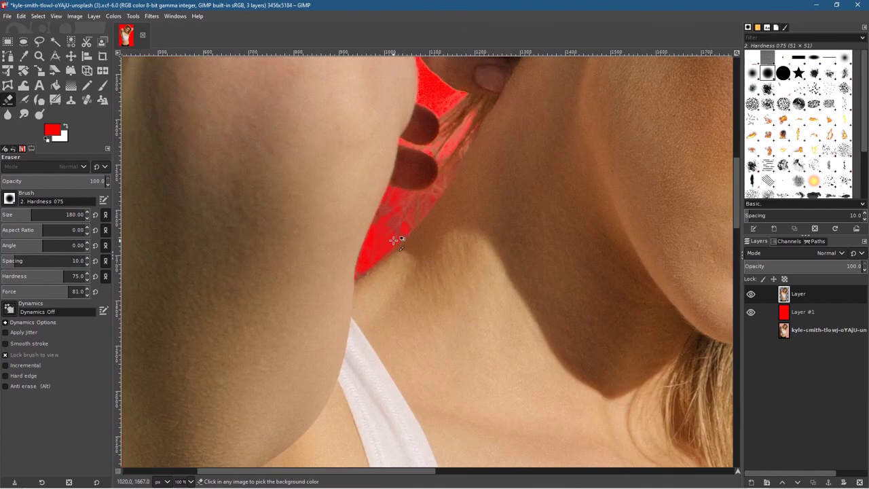
drag(13, 214, 21, 214)
drag(394, 188, 428, 178)
drag(401, 152, 381, 180)
key(ctrl+z)
drag(430, 200, 351, 262)
mouse_move(398, 227)
mouse_down()
mouse_move(459, 159)
mouse_move(413, 163)
mouse_move(396, 152)
mouse_up()
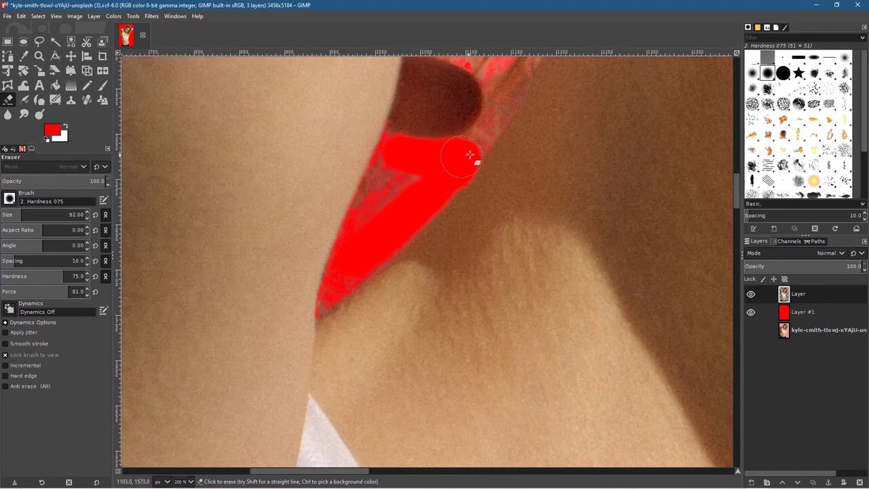
key(ctrl+z)
click(446, 170)
mouse_move(446, 169)
mouse_down()
mouse_move(393, 223)
mouse_move(452, 190)
mouse_up()
mouse_move(390, 237)
mouse_down()
mouse_move(347, 273)
mouse_move(381, 204)
mouse_move(403, 182)
mouse_move(454, 168)
mouse_move(464, 149)
mouse_move(458, 162)
mouse_move(459, 152)
mouse_move(456, 161)
mouse_move(426, 164)
mouse_move(411, 163)
mouse_move(443, 158)
mouse_move(394, 150)
mouse_move(367, 205)
mouse_move(368, 259)
mouse_move(353, 275)
mouse_up()
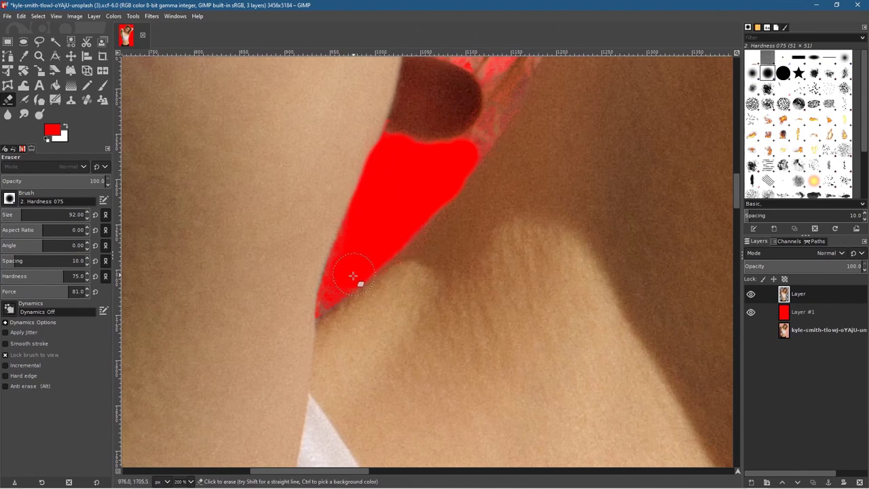
Set the eraser size to 42 and clear the residue from the lower tip of the gap where the left arm meets the neck.
ctrl+scroll(341, 280, up, 2)
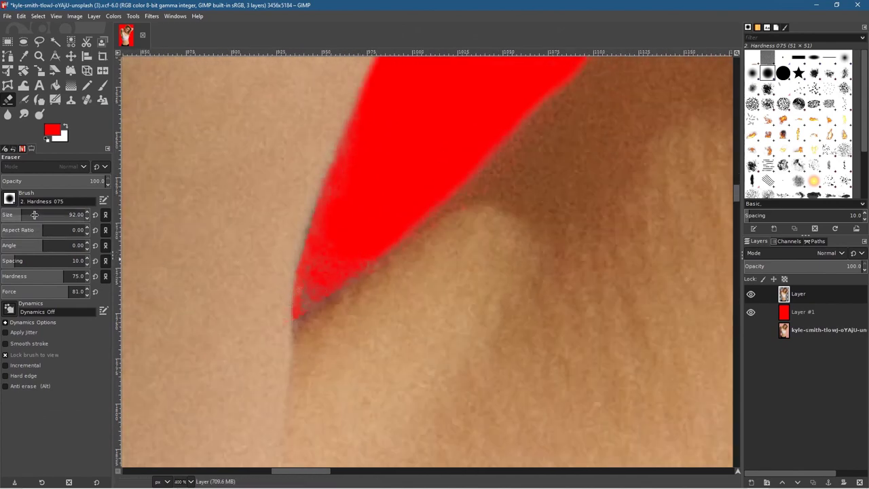
click(16, 214)
mouse_move(352, 261)
mouse_down()
mouse_move(306, 298)
mouse_move(373, 260)
mouse_up()
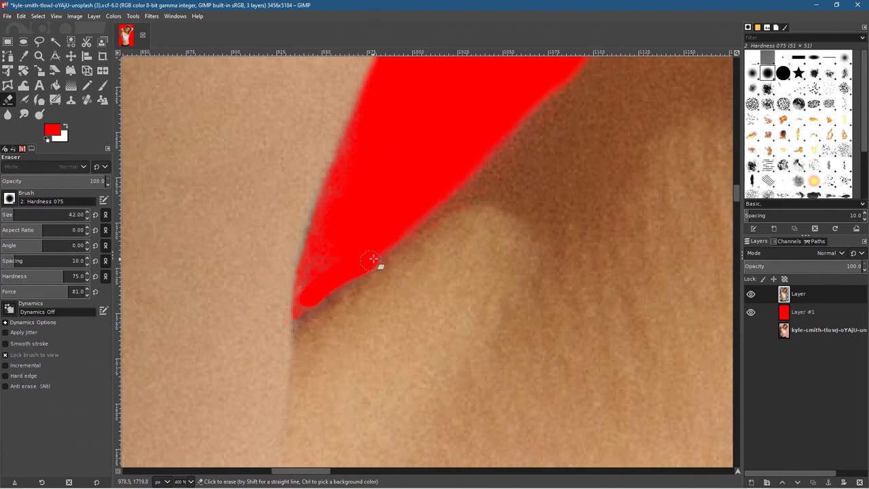
mouse_move(371, 256)
mouse_down()
mouse_move(310, 305)
mouse_move(307, 293)
mouse_move(327, 256)
mouse_move(316, 242)
mouse_move(334, 247)
mouse_move(351, 169)
mouse_move(328, 222)
mouse_move(336, 188)
mouse_up()
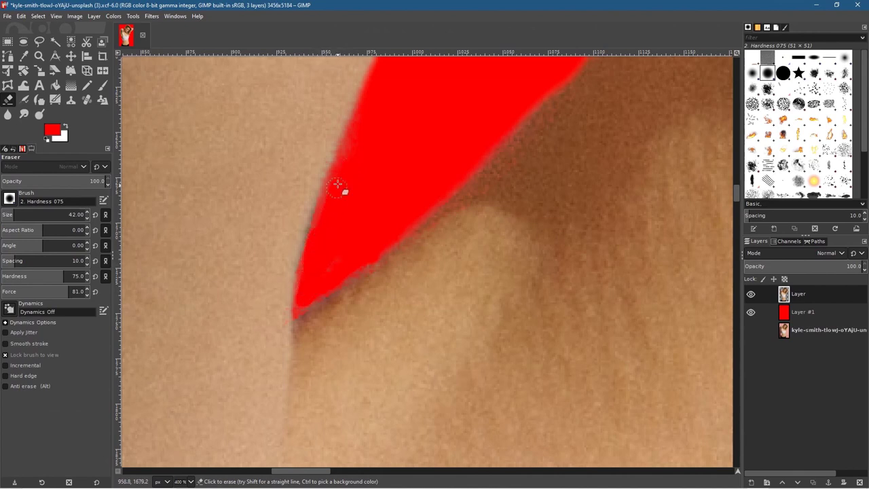
Use the Clone tool to cover the red flaws along the left hip edge, above the black trousers, with nearby skin.
ctrl+scroll(398, 223, down, 9)
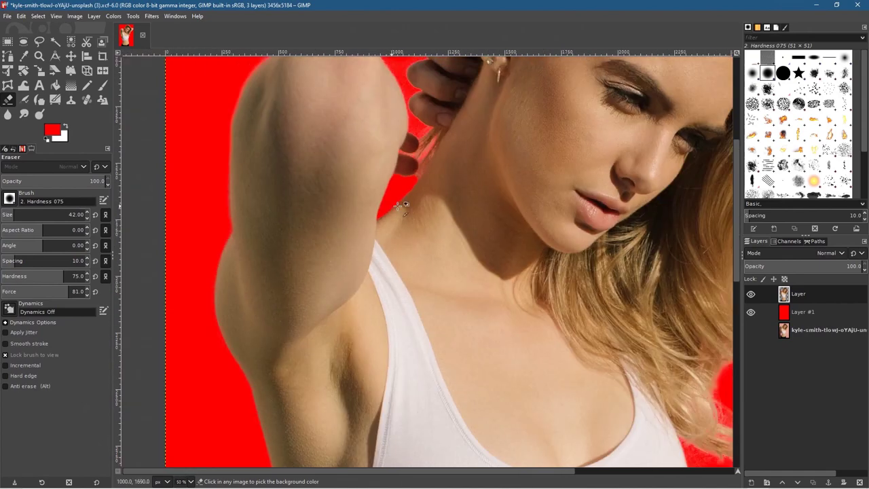
ctrl+scroll(435, 239, down, 1)
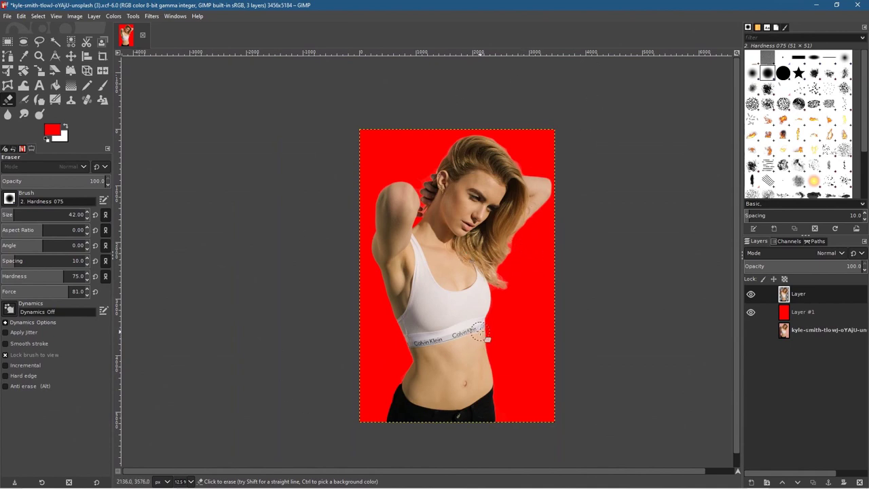
scroll(411, 358, up, 5)
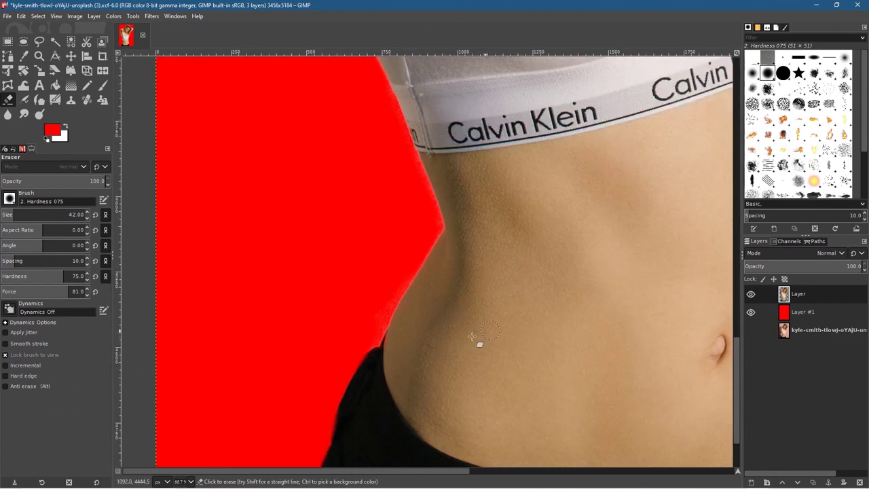
scroll(392, 346, up, 5)
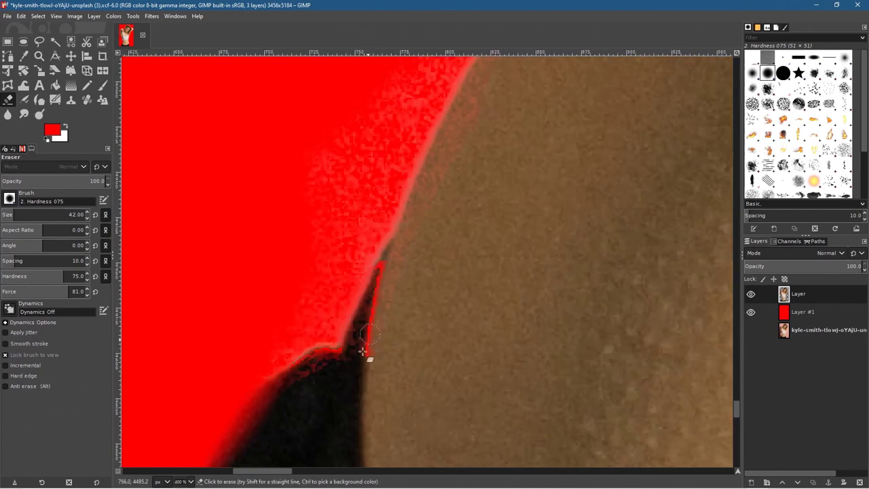
click(334, 370)
click(56, 84)
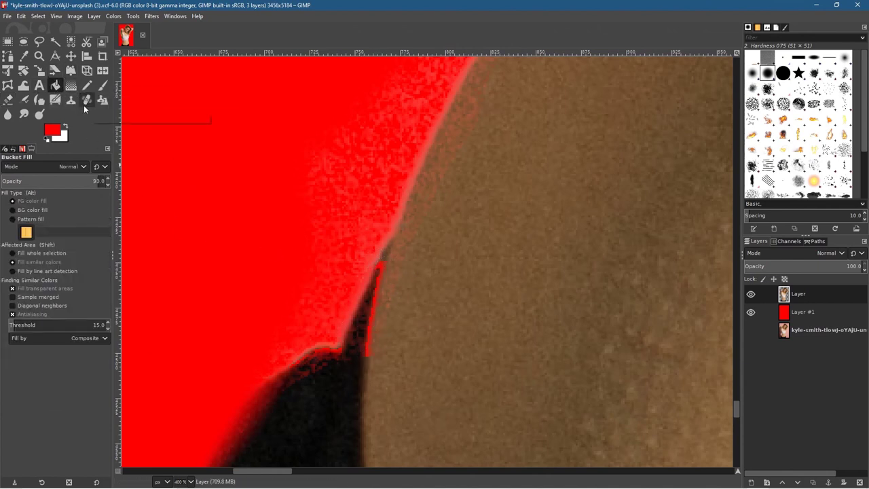
click(71, 101)
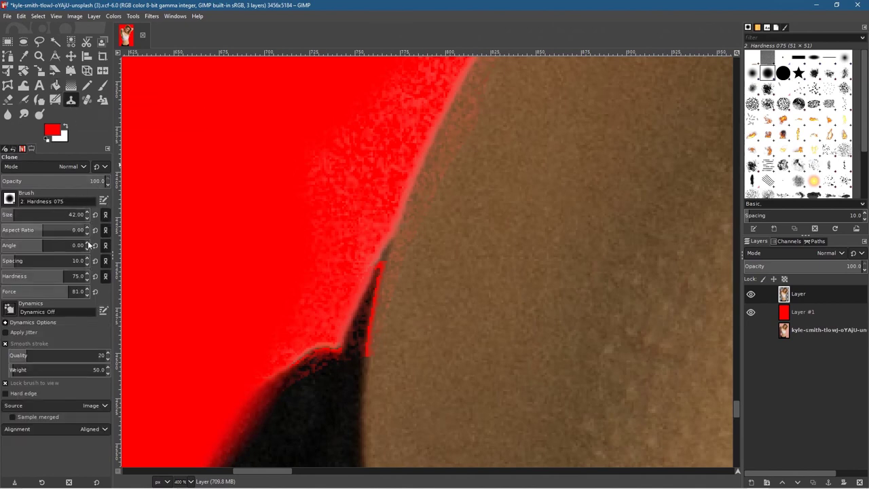
ctrl+click(455, 297)
key(ctrl)
ctrl+click(468, 287)
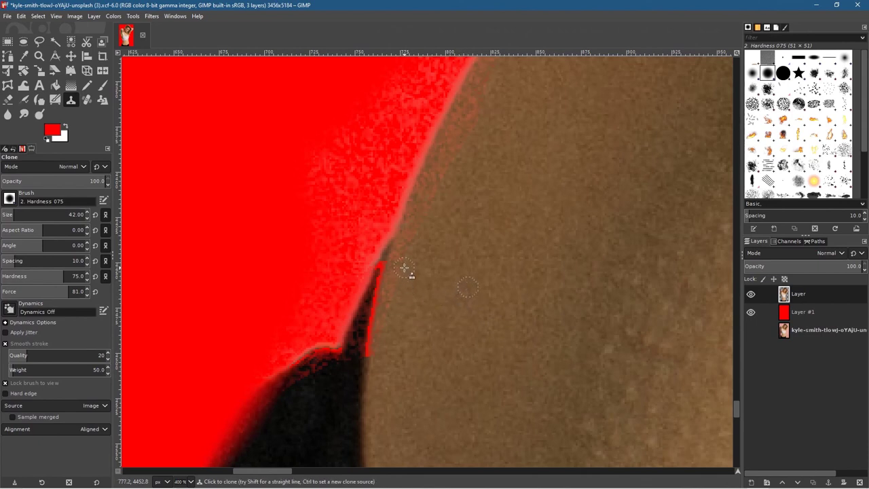
mouse_move(386, 277)
mouse_down()
mouse_move(372, 359)
mouse_move(379, 307)
mouse_up()
key(ctrl)
key(ctrl+z)
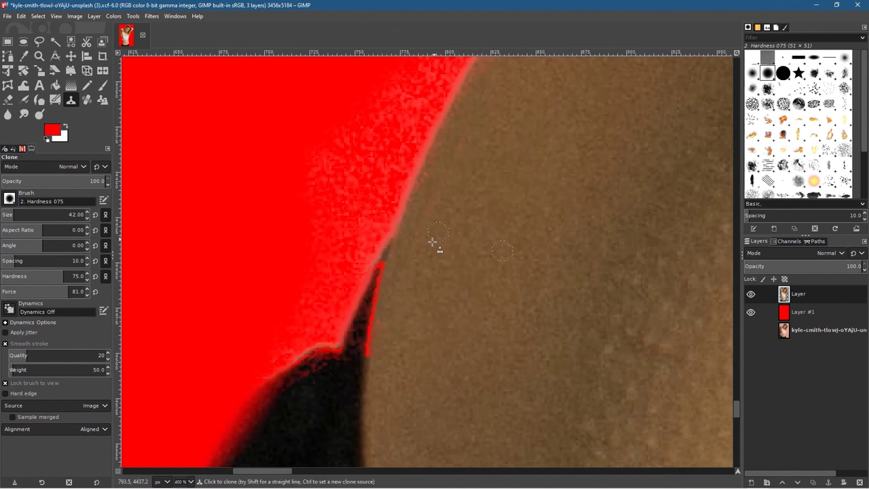
mouse_move(378, 352)
mouse_down()
mouse_move(387, 275)
mouse_move(382, 311)
mouse_up()
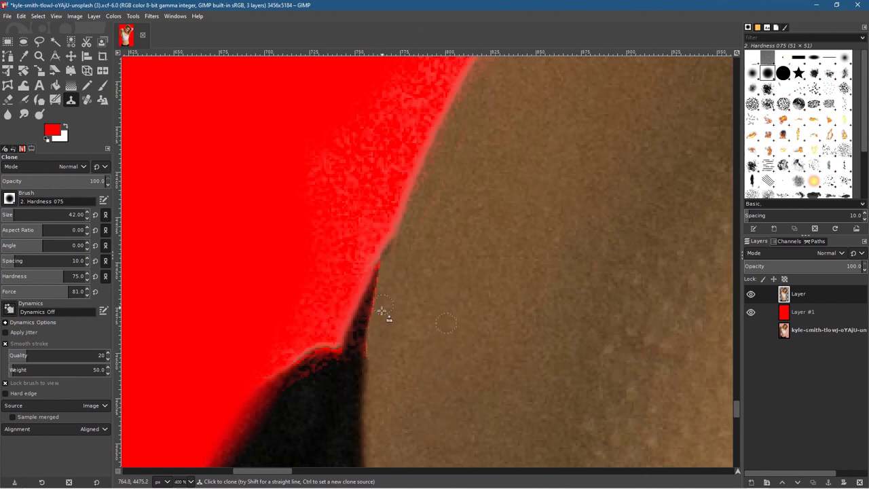
Clone black trouser fabric over the red specks along the upper edge of the waistband at the left hip.
ctrl+click(332, 398)
mouse_move(338, 377)
mouse_down()
mouse_move(305, 381)
mouse_move(338, 355)
mouse_move(298, 377)
mouse_move(284, 404)
mouse_move(285, 366)
mouse_up()
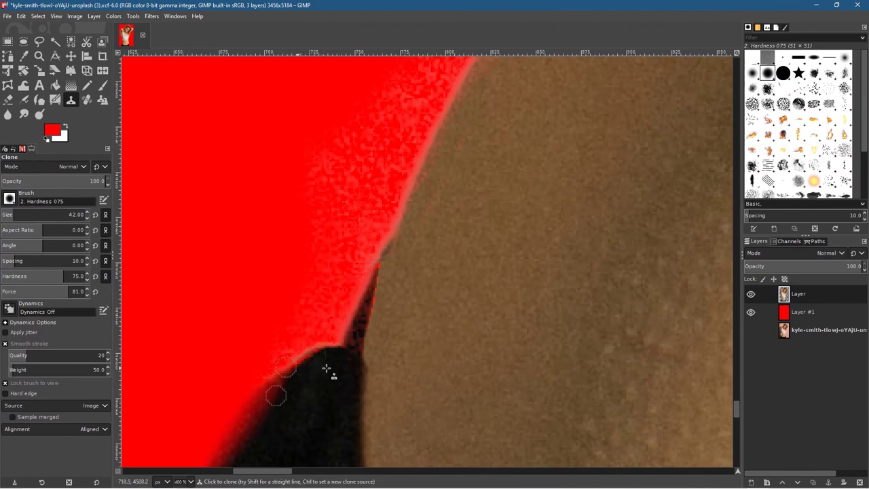
scroll(306, 370, down, 7)
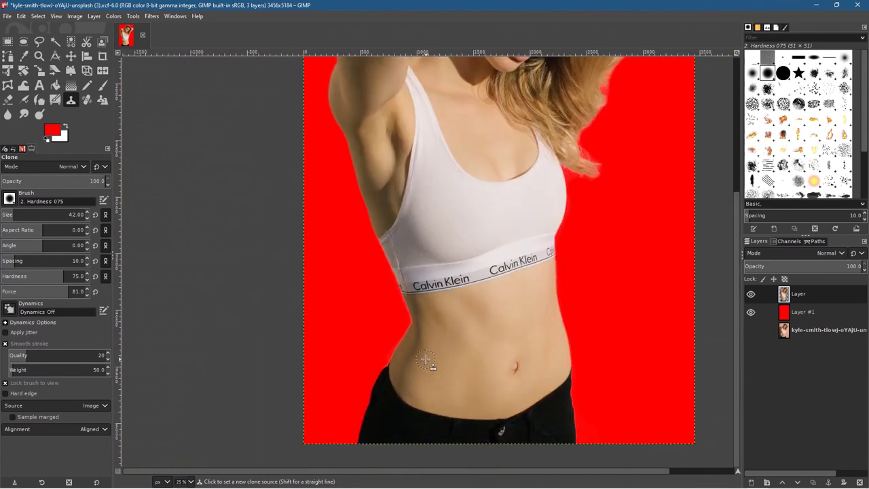
scroll(476, 319, down, 2)
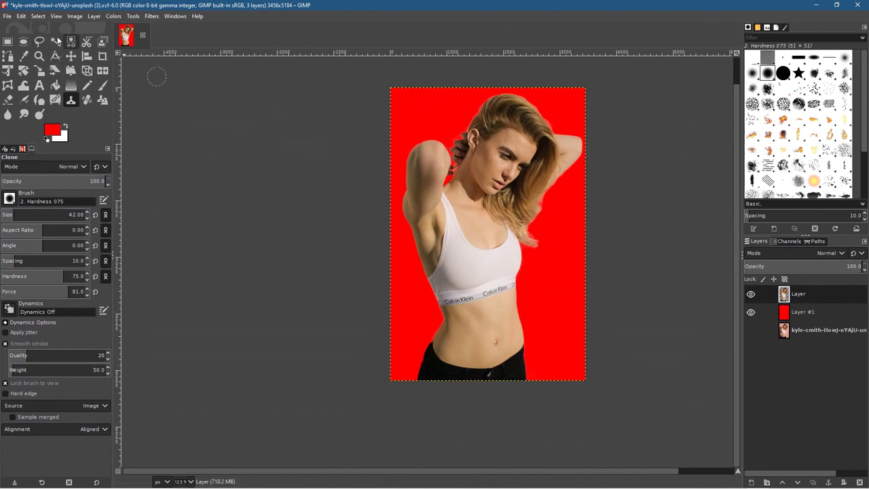
Save the portrait's XCF file and copy the woman's cutout layer to the clipboard.
click(8, 16)
click(36, 106)
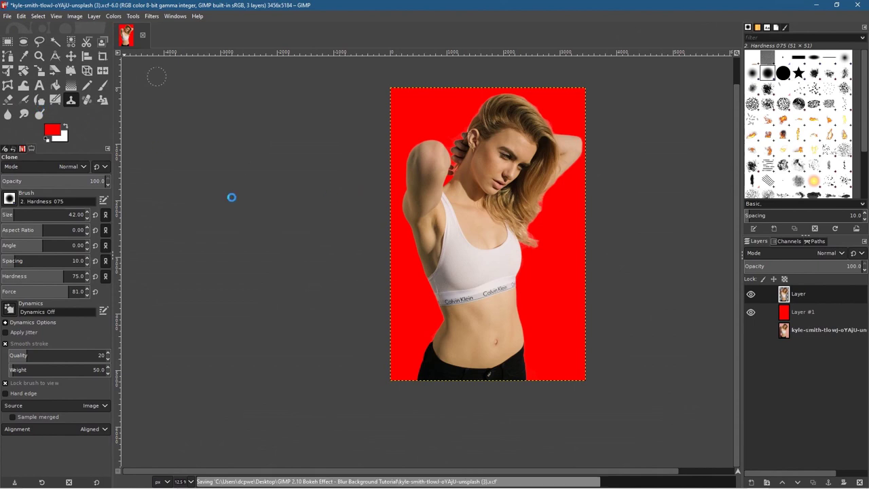
key(m)
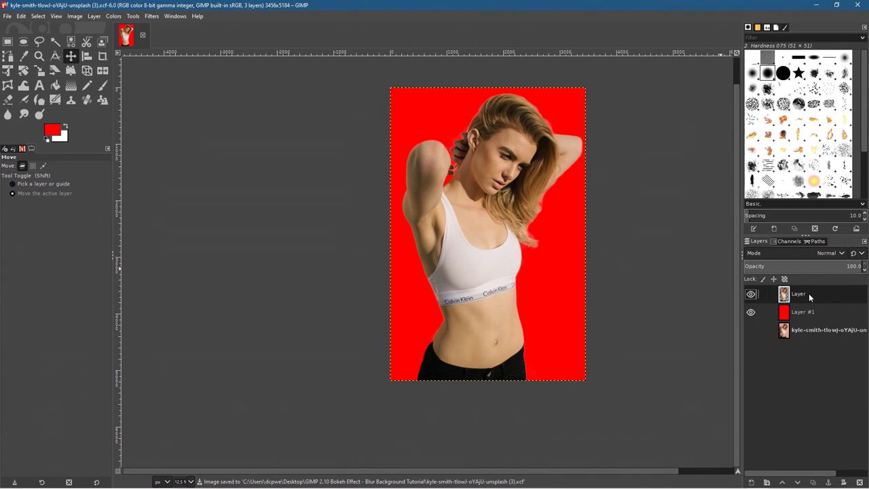
key(ctrl+c)
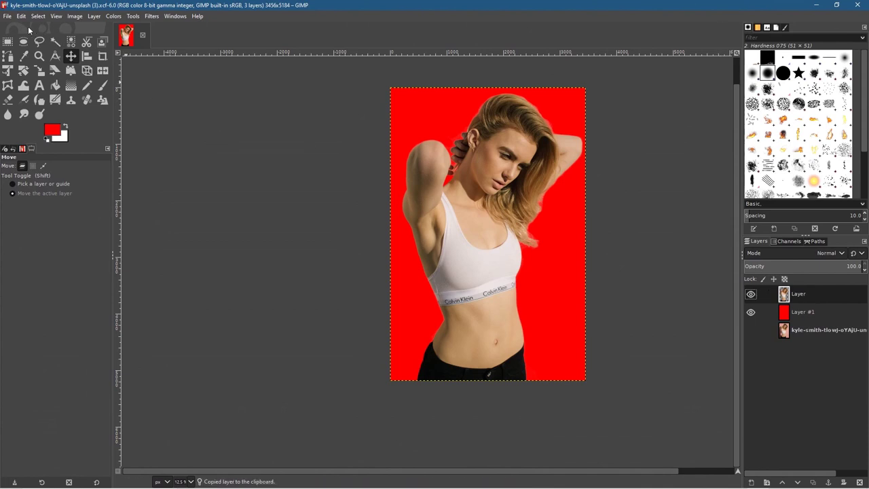
Open the image "blur background bokeh effect - 01.xcf" from the tutorial folder.
click(8, 17)
click(21, 49)
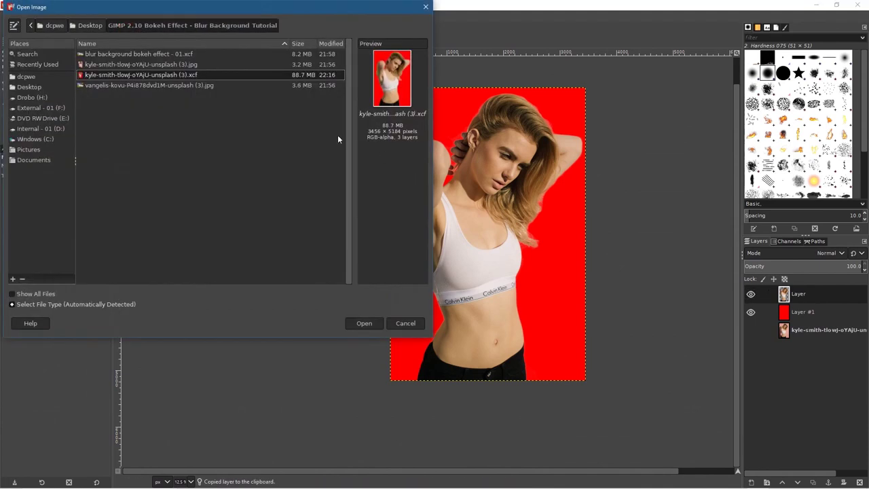
click(152, 54)
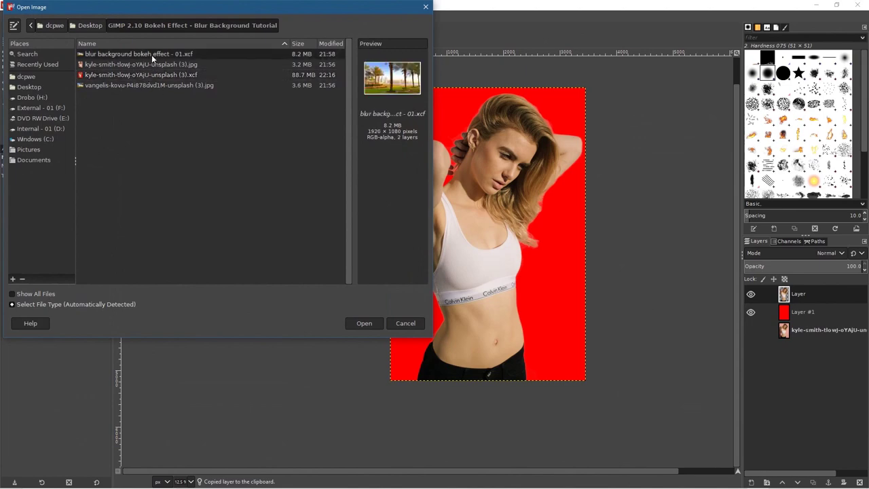
click(364, 323)
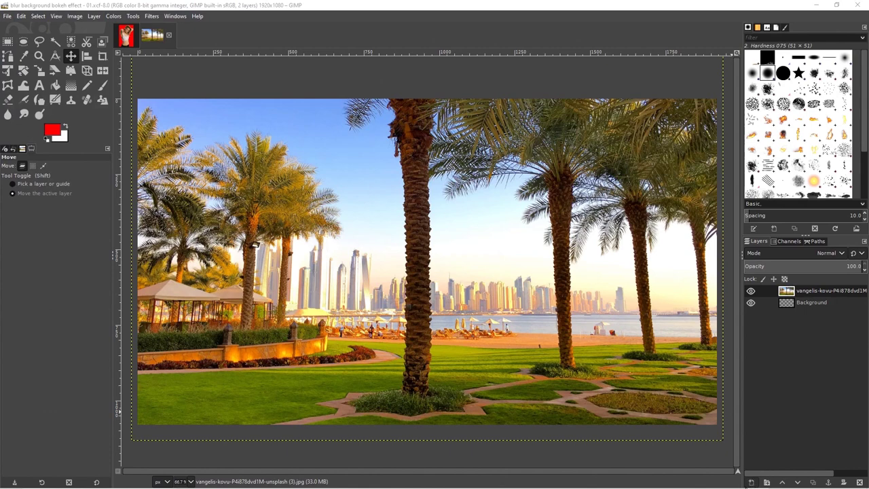
Add a 1920 × 1080 px layer filled with Transparency above the palm tree photo and paste the copied cutout.
click(752, 483)
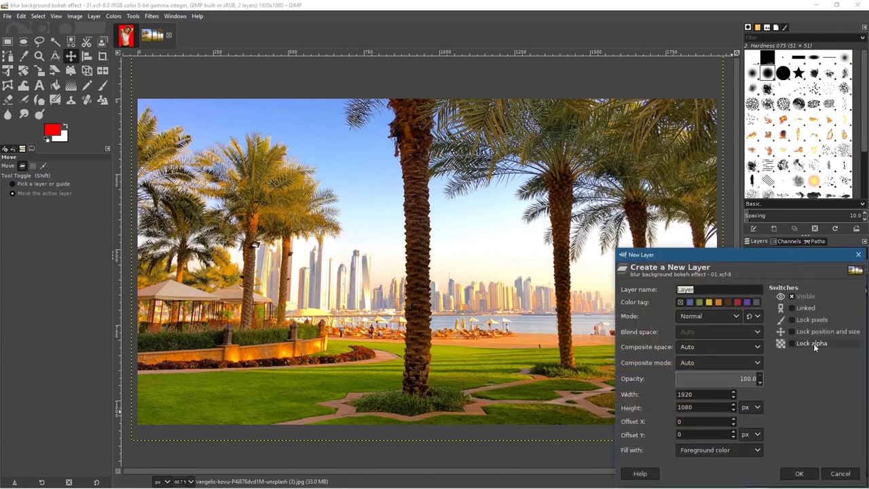
click(841, 473)
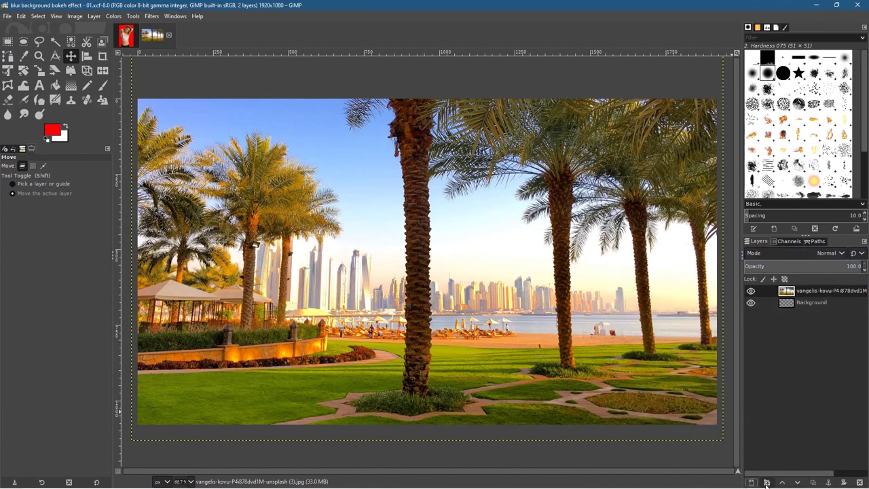
click(752, 483)
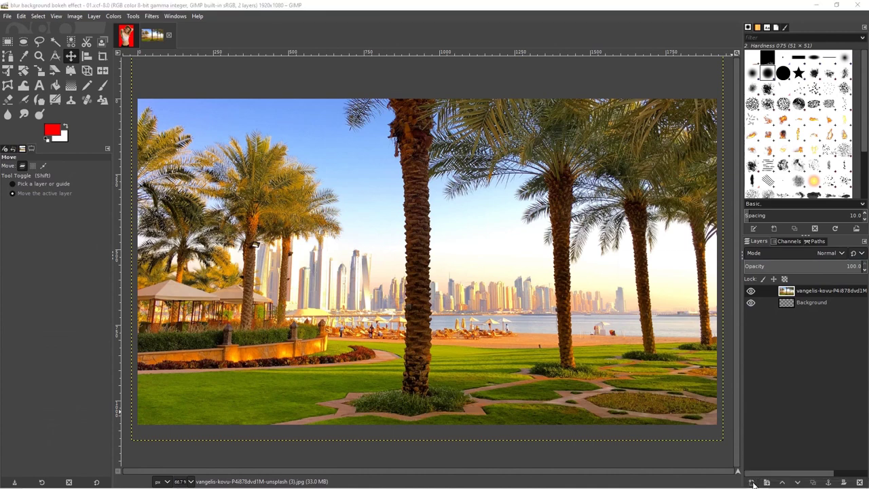
click(698, 450)
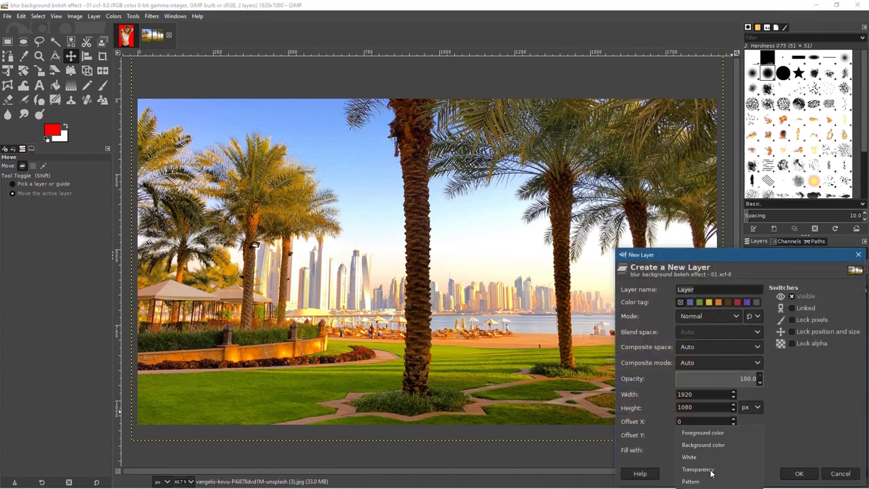
click(710, 472)
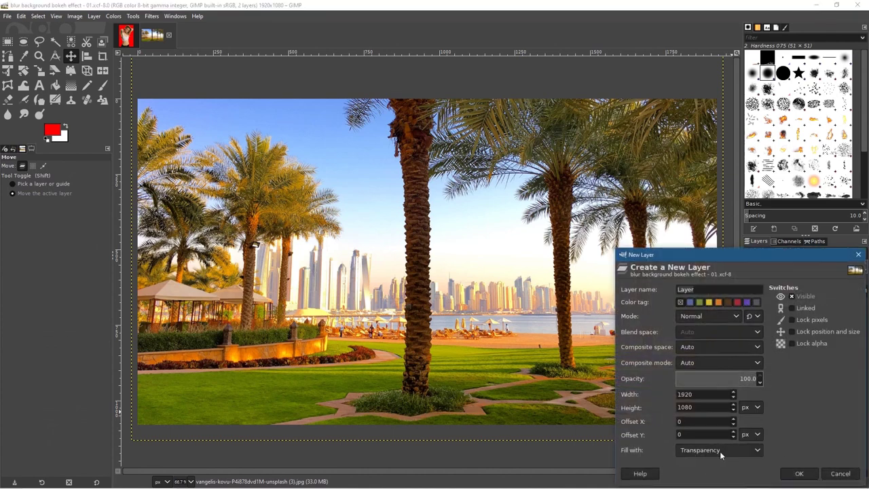
click(800, 473)
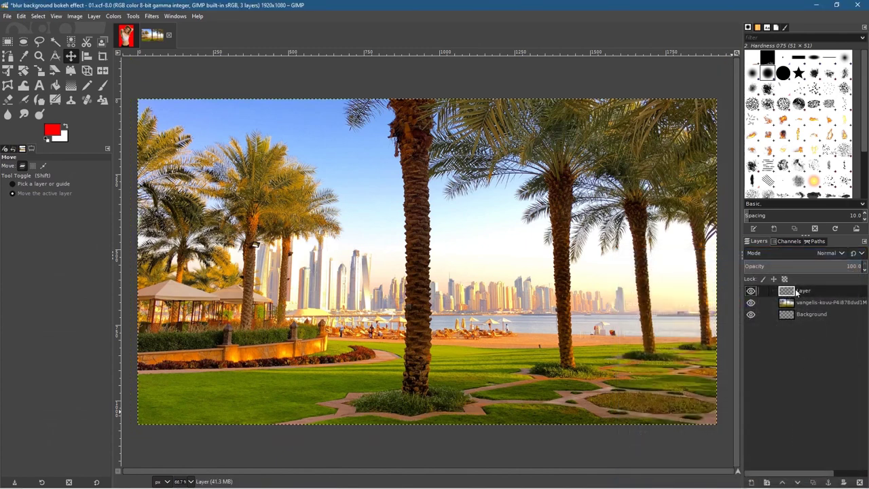
key(ctrl+v)
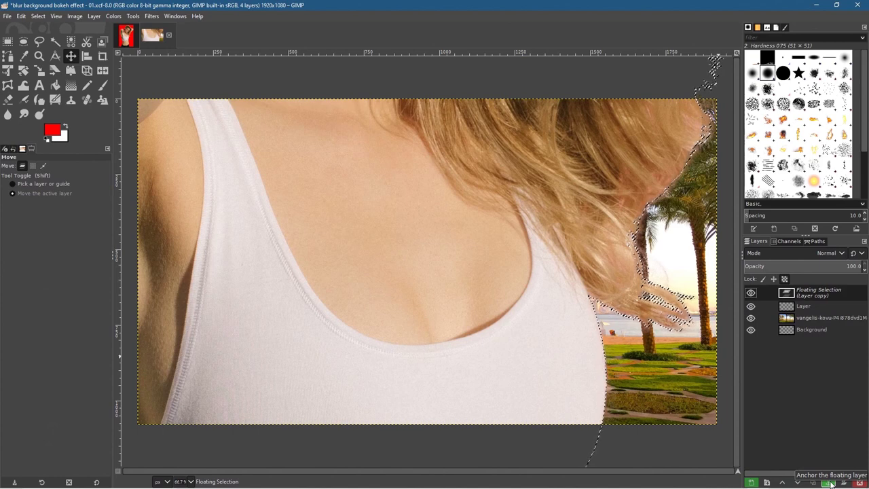
Anchor the pasted cutout onto the new transparent layer and rename that layer "Lady".
click(829, 482)
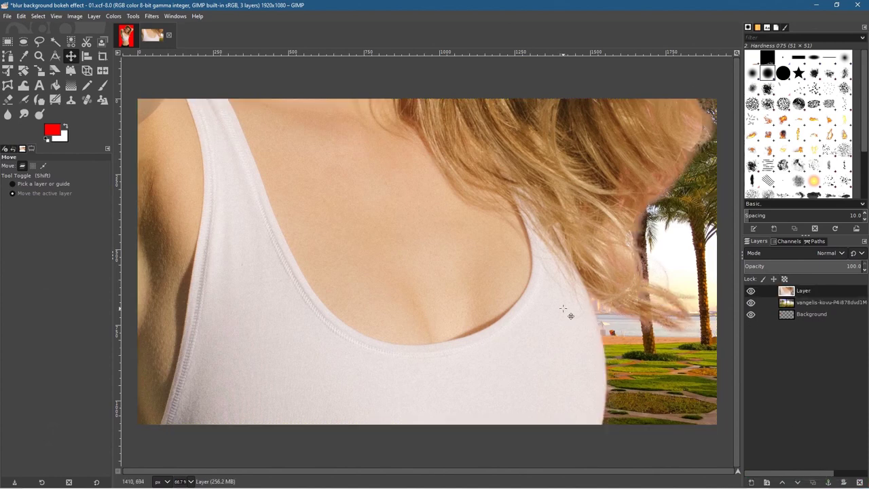
double_click(804, 291)
key(Return)
Scale the Lady layer proportionally to 676 × 1014 px and place her on the left side of the palm scene, down to the bottom edge.
scroll(413, 280, down, 4)
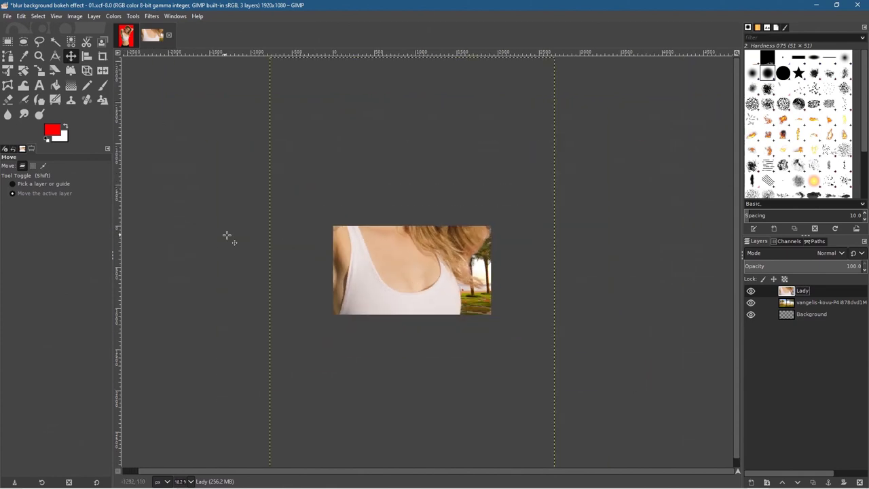
scroll(286, 241, down, 1)
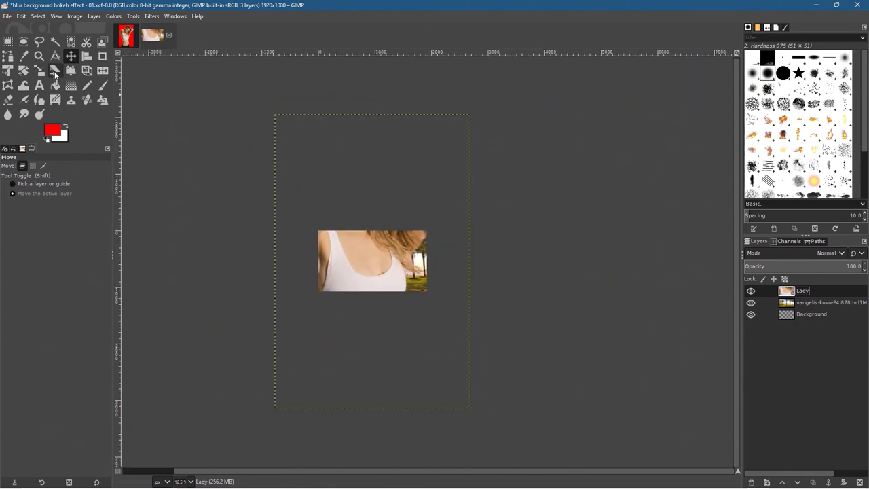
click(39, 71)
click(348, 203)
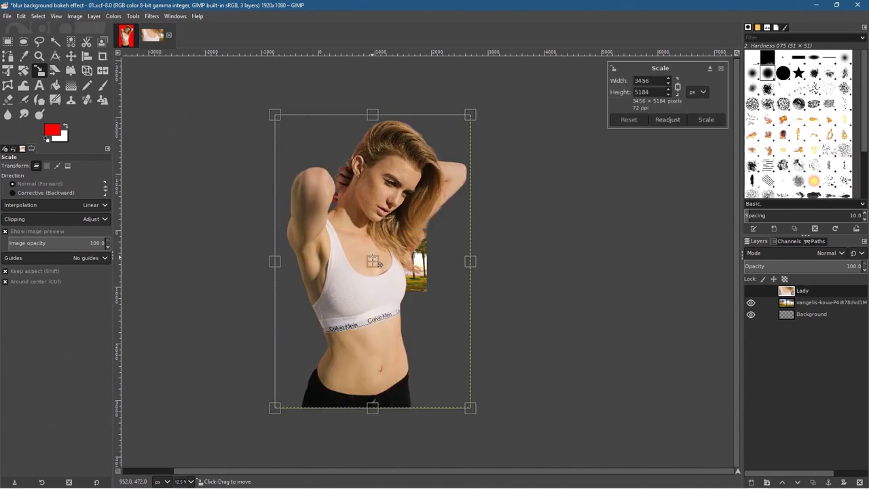
drag(280, 120, 425, 301)
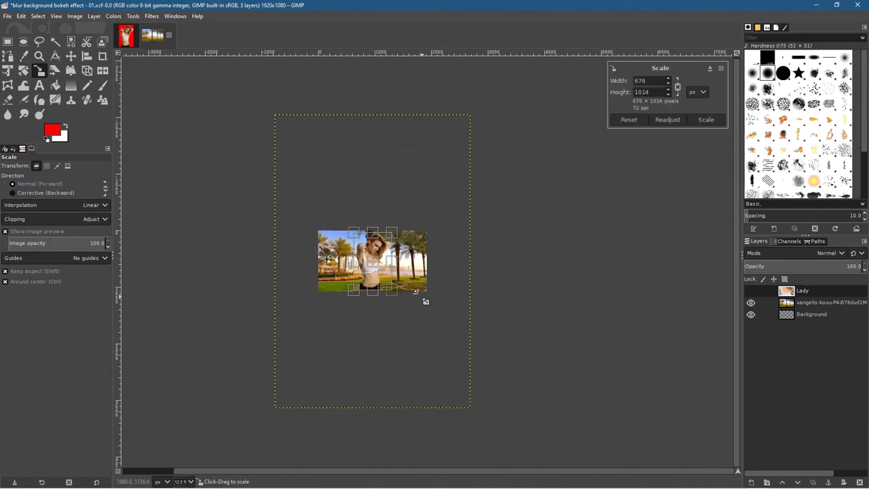
scroll(400, 291, up, 4)
scroll(371, 276, up, 3)
scroll(371, 277, left, 5)
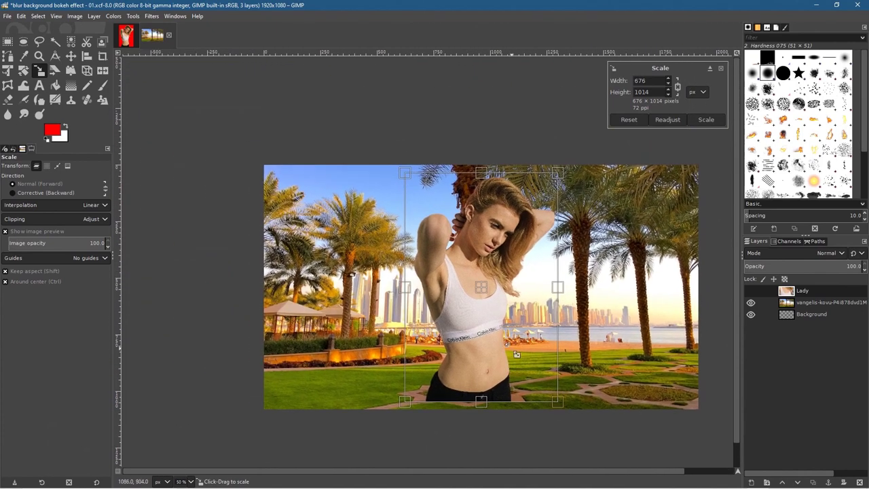
drag(424, 310, 359, 308)
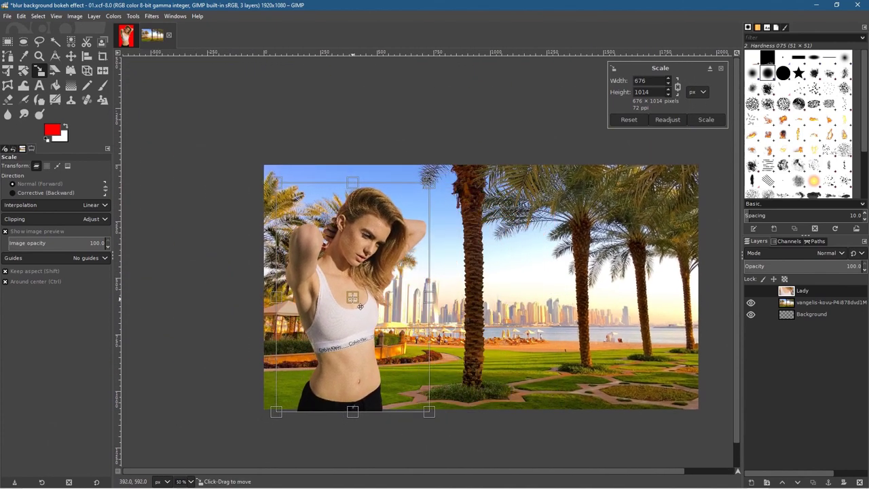
click(705, 120)
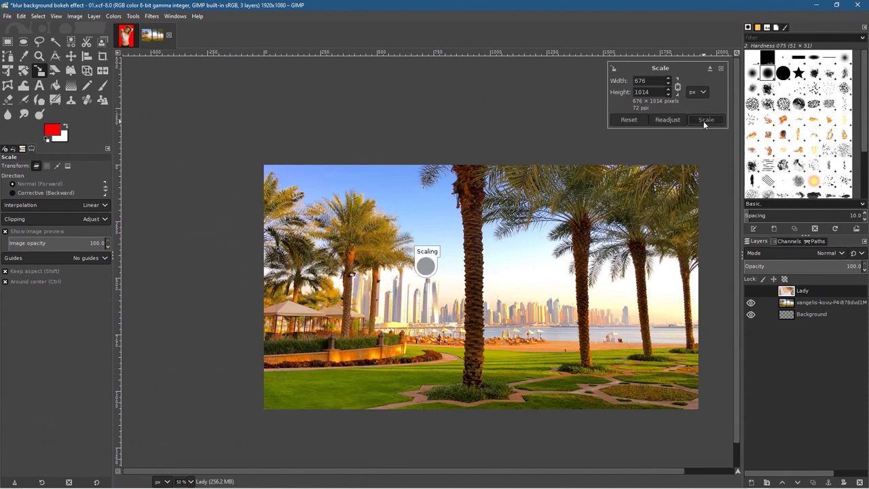
click(71, 56)
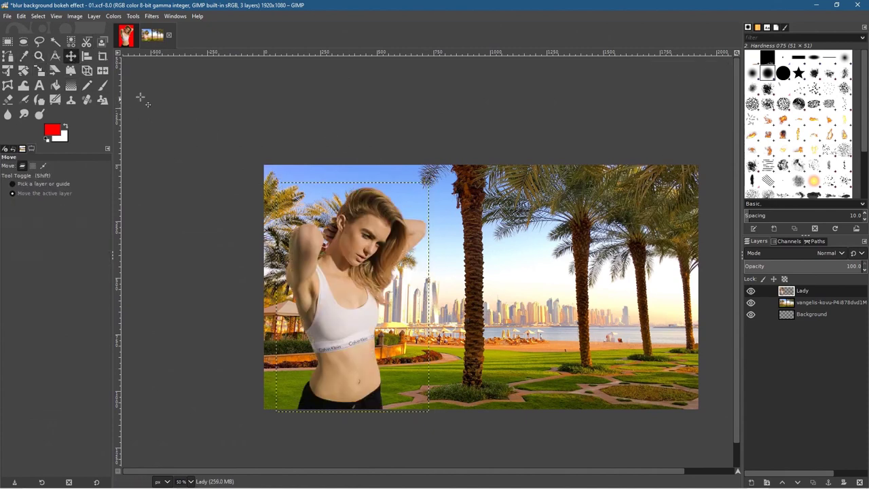
Duplicate the palm tree photo layer three times beneath the Lady layer.
click(810, 314)
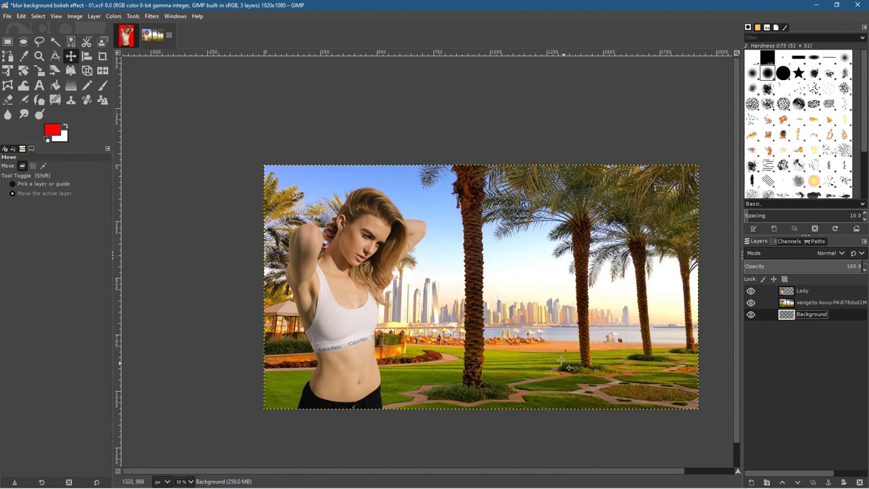
click(835, 303)
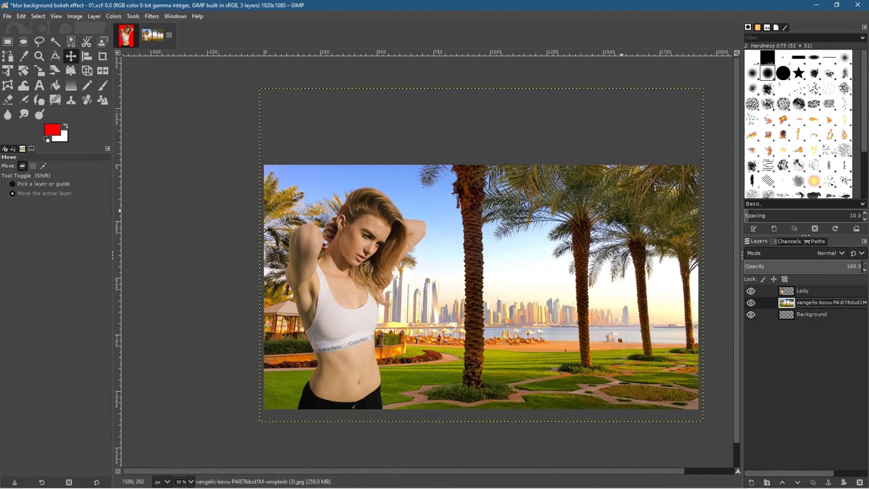
right_click(809, 307)
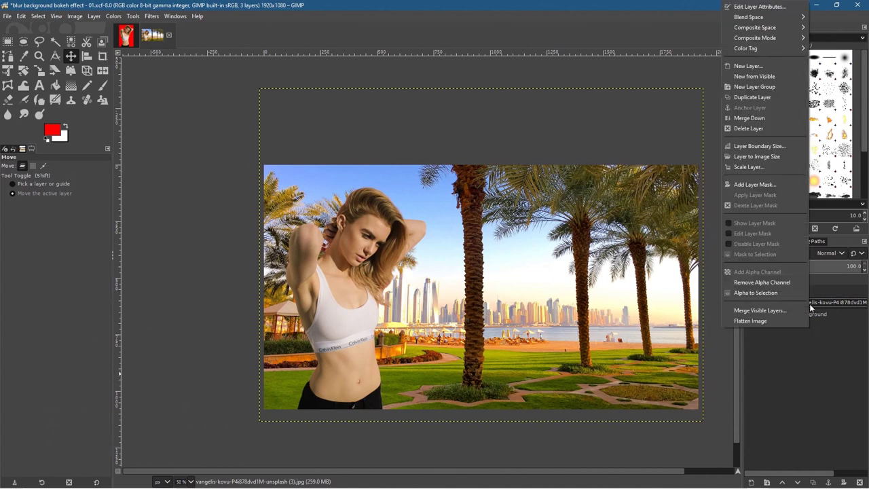
click(787, 99)
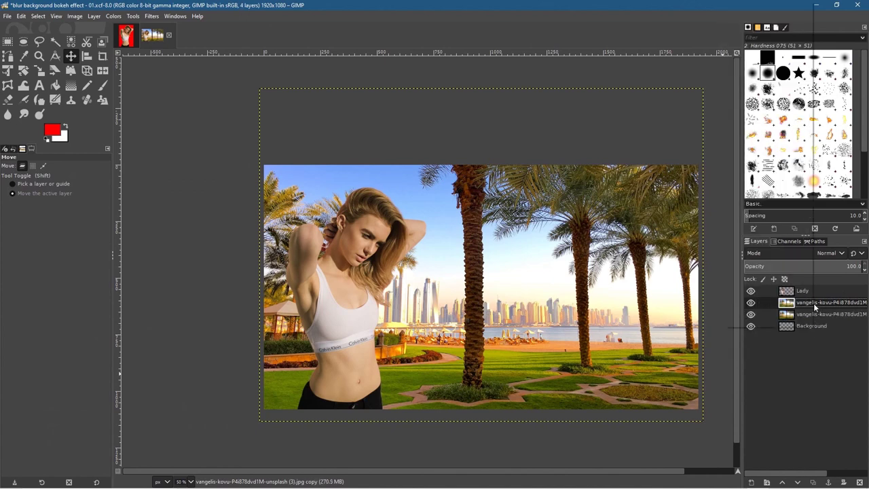
right_click(813, 302)
click(788, 99)
right_click(804, 304)
click(761, 102)
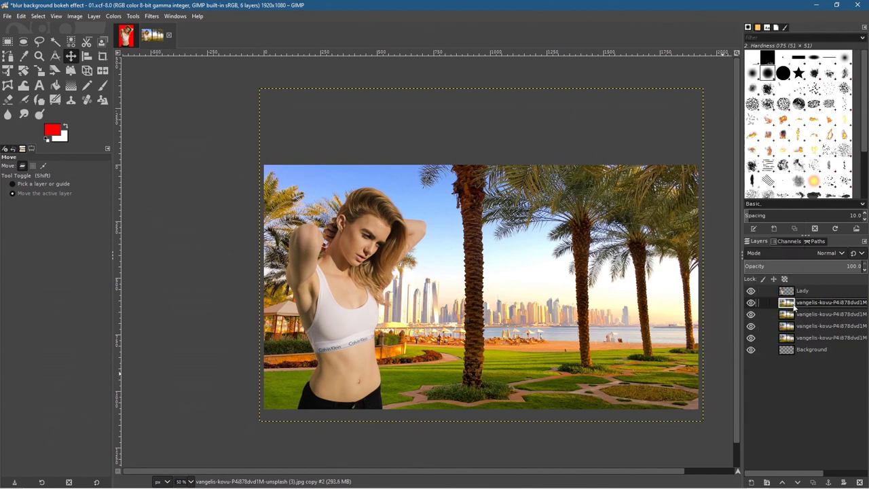
Select the lowest palm photo layer and save the composition's XCF file.
click(791, 338)
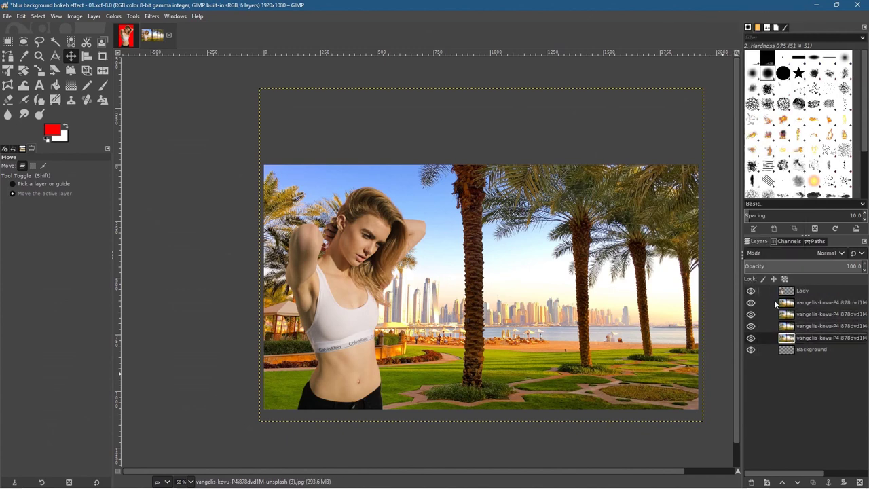
click(9, 20)
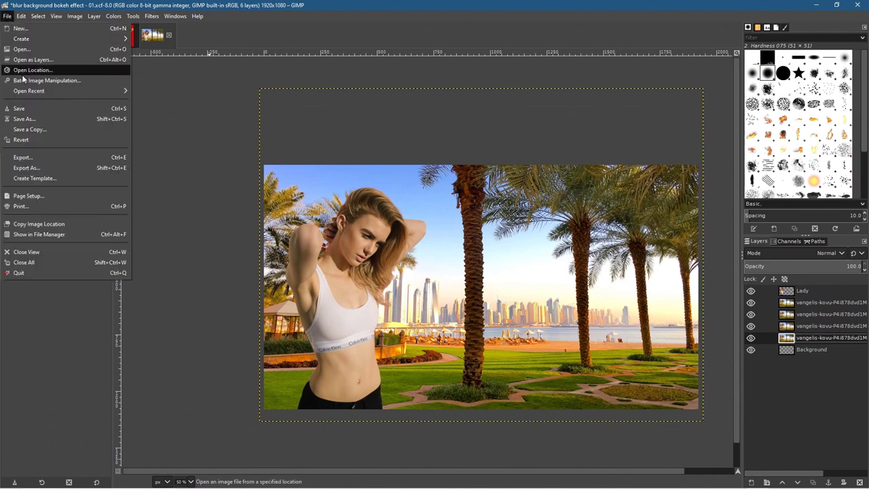
click(27, 103)
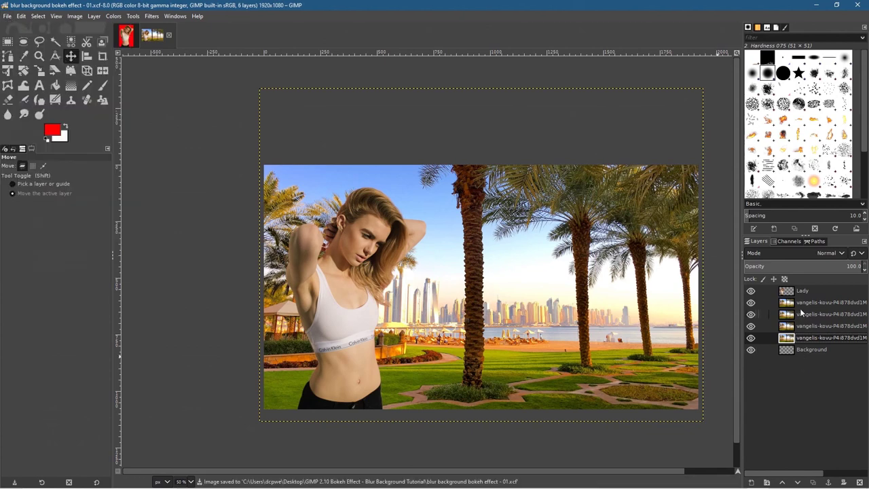
Apply a Gaussian Blur of 9.83 in X and Y to the topmost palm photo copy.
click(844, 306)
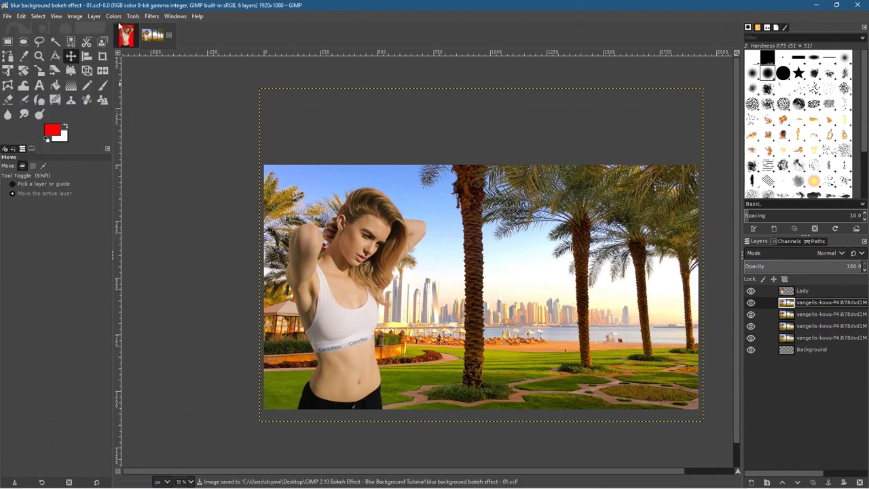
click(148, 17)
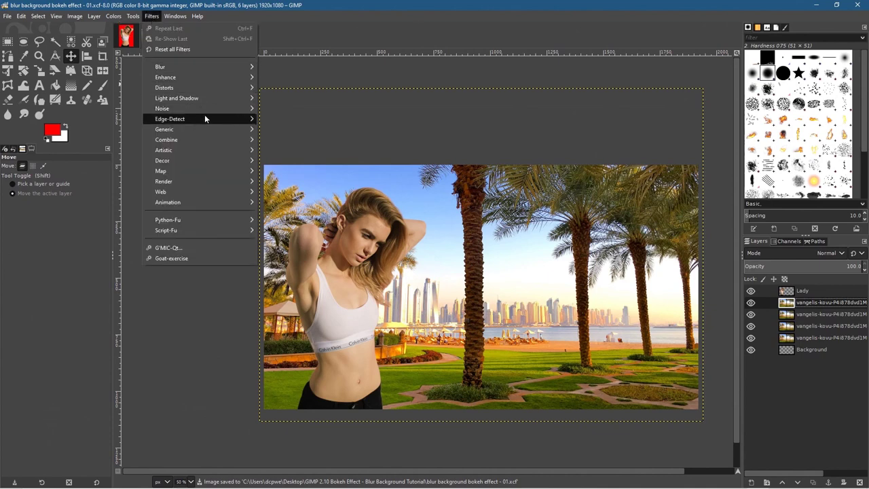
mouse_move(198, 66)
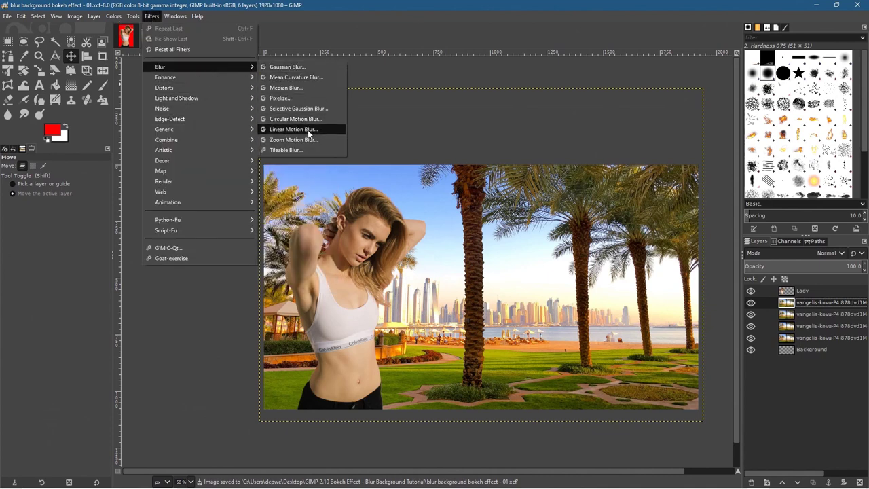
click(283, 69)
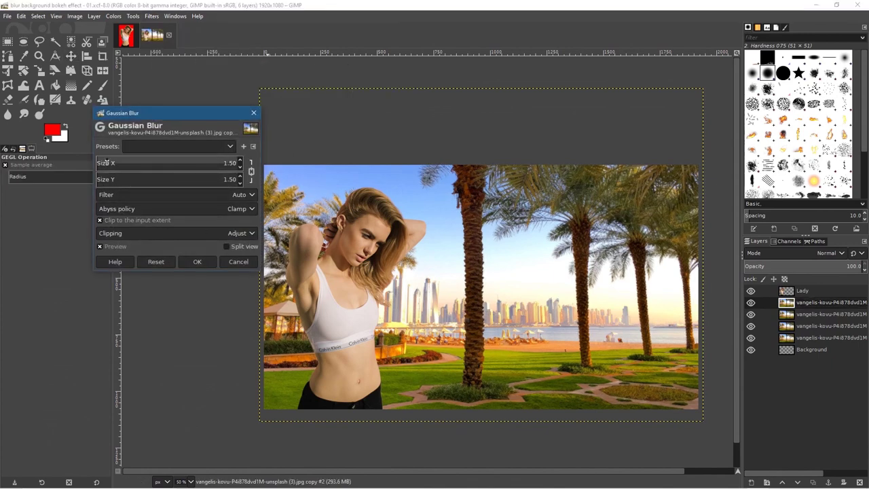
mouse_move(106, 163)
mouse_down()
mouse_move(129, 163)
mouse_move(111, 163)
mouse_up()
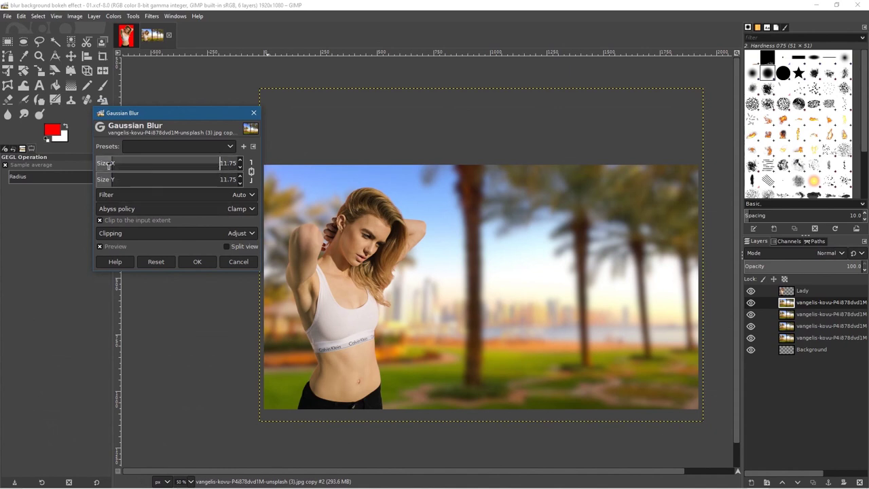
scroll(109, 164, down, 2)
scroll(108, 164, up, 2)
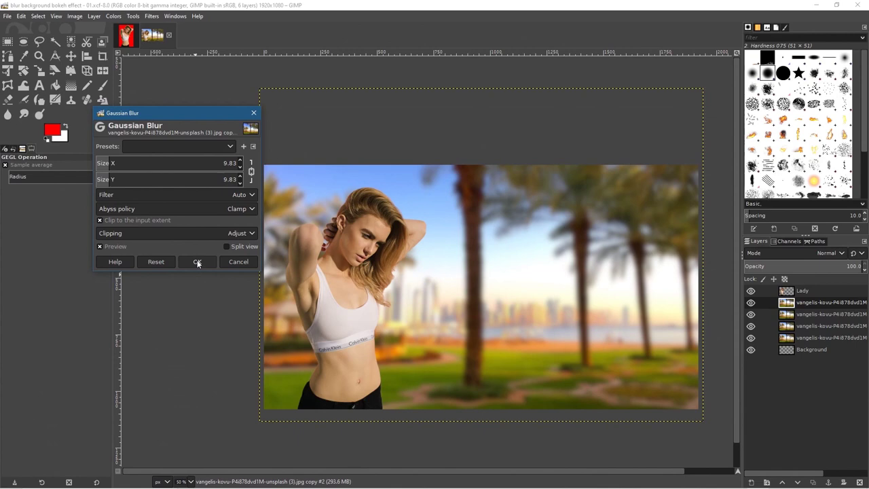
click(197, 262)
Export the composition as the JPEG image "blur background bokeh effect - 01.jpg" at quality 90 in the tutorial folder.
click(6, 16)
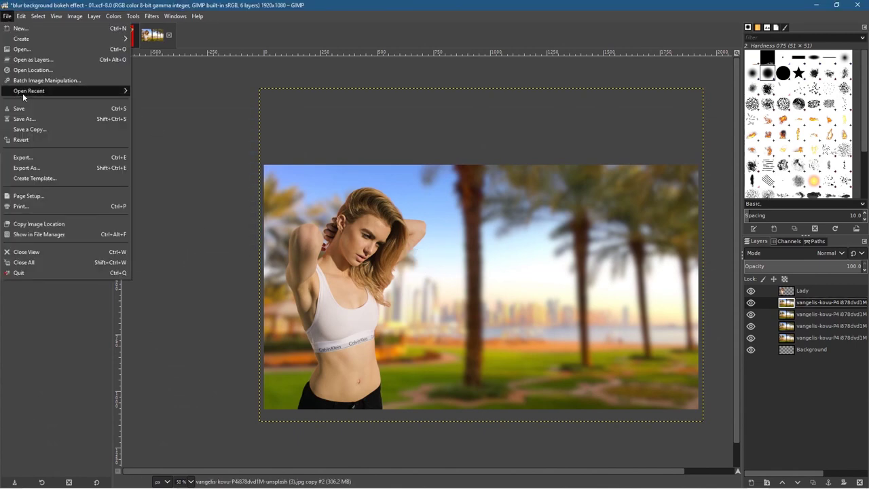
click(26, 168)
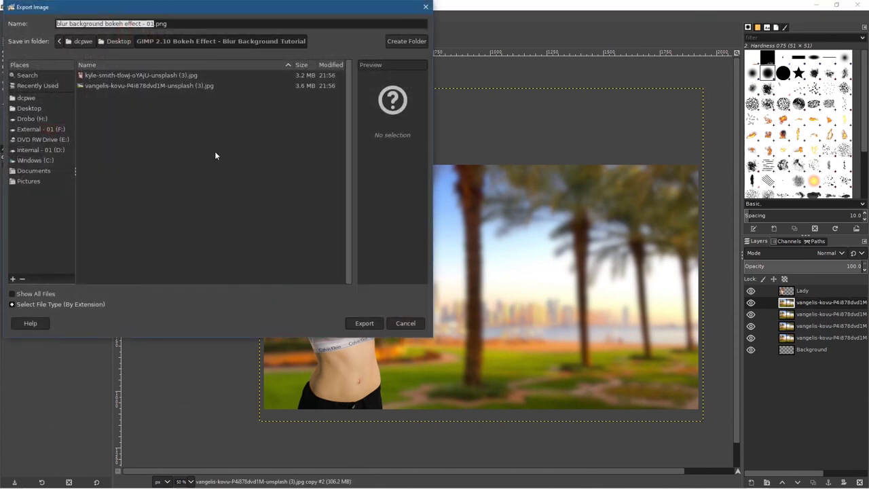
click(40, 305)
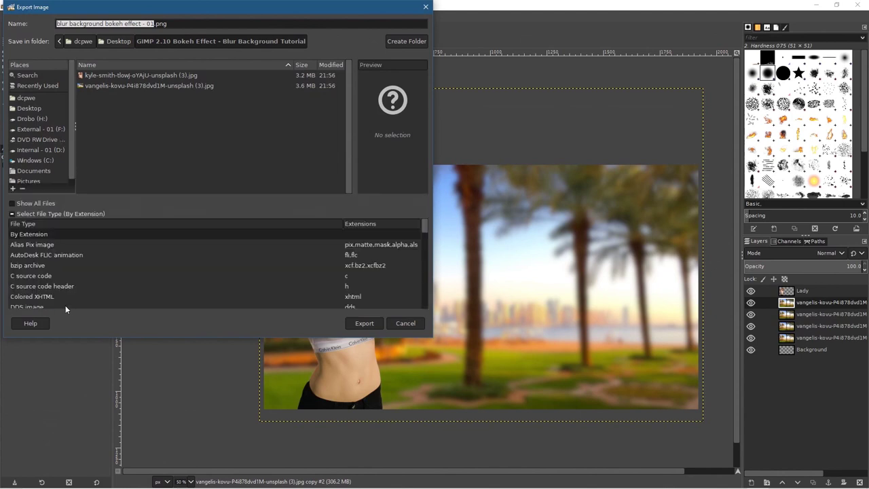
scroll(47, 281, down, 4)
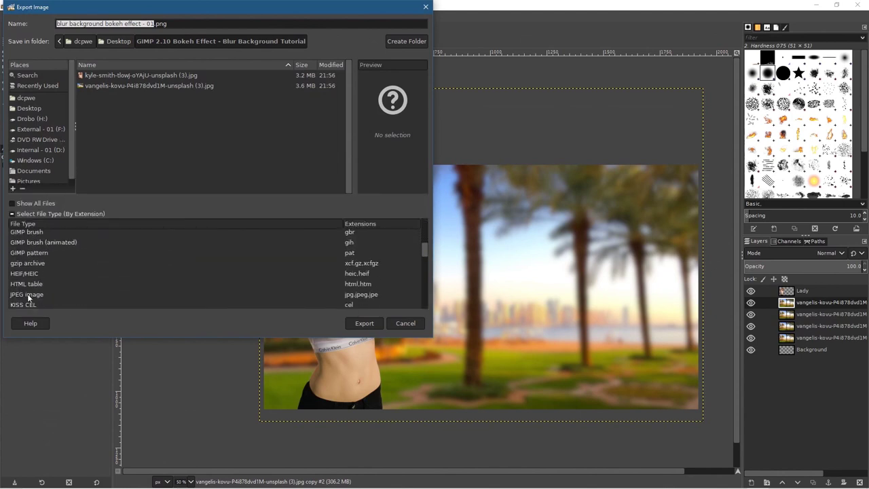
click(28, 296)
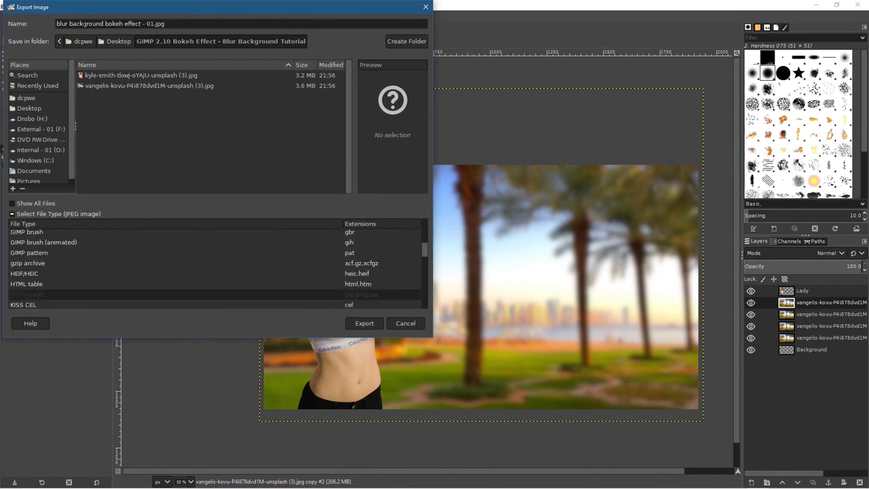
click(360, 323)
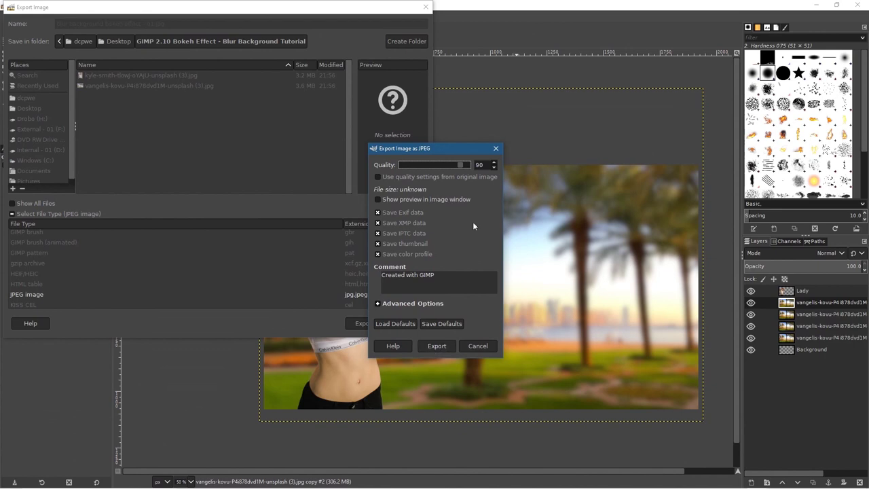
click(437, 346)
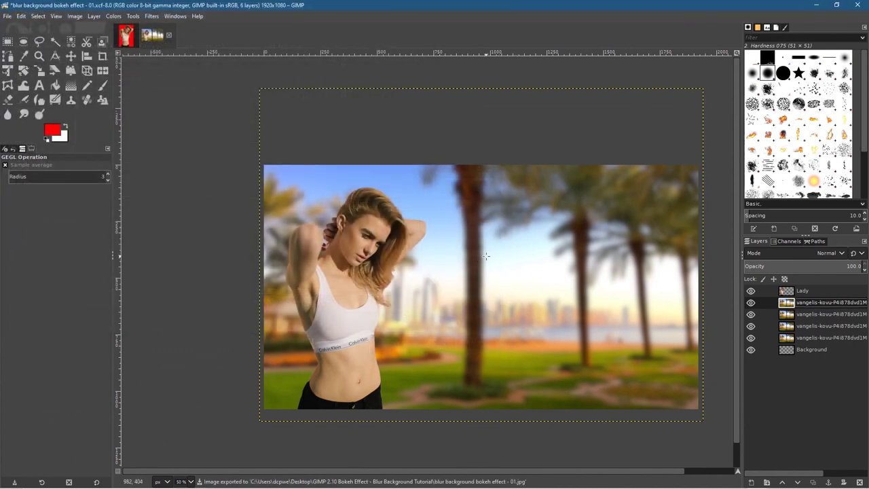
Compare the blurred background with the sharp one, and leave the Gaussian-blurred palm photo copy hidden.
scroll(486, 255, right, 3)
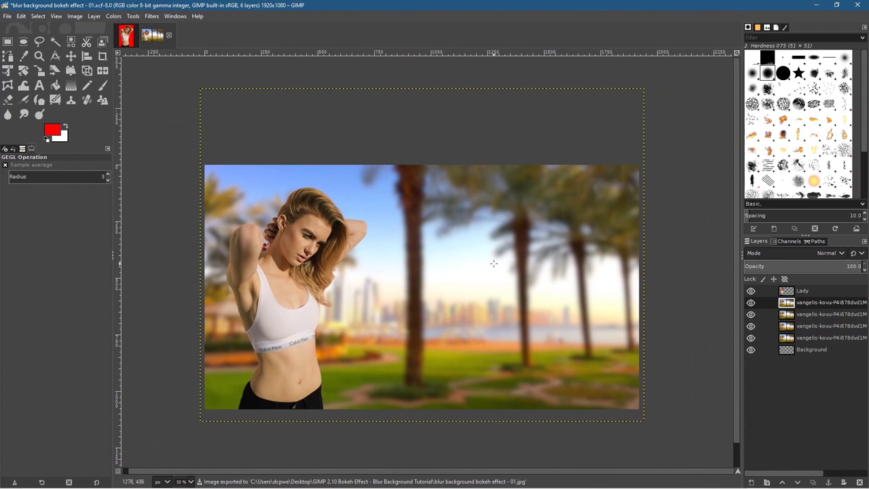
scroll(467, 272, up, 1)
drag(465, 273, 503, 248)
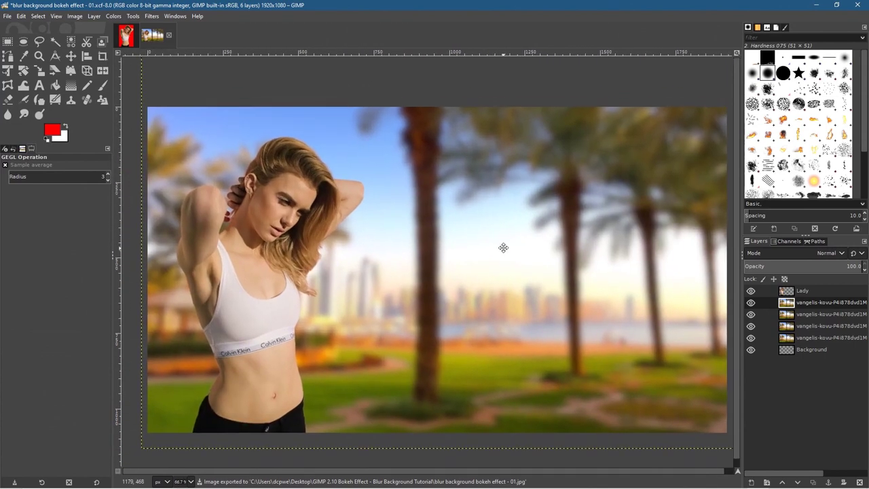
click(750, 302)
click(750, 302)
click(751, 302)
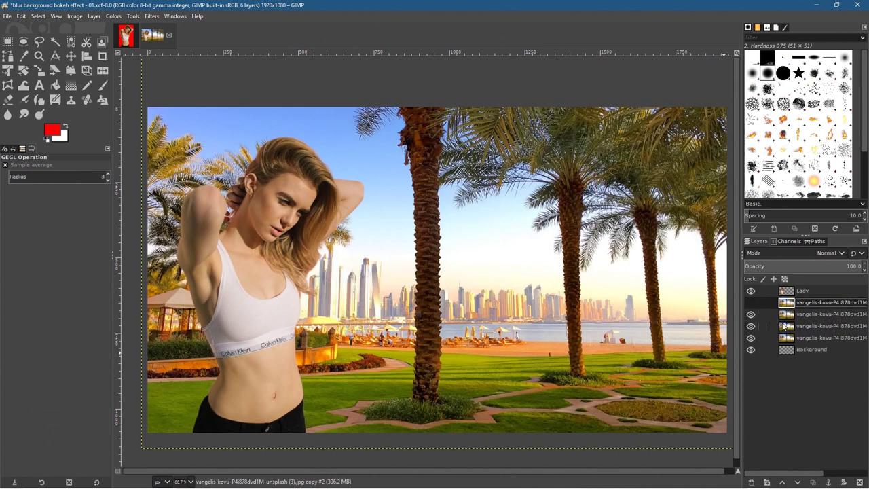
Start a Zoom Motion Blur on the second palm photo layer from the top, centred behind the woman's head at X 0.187, Y 0.484.
click(794, 314)
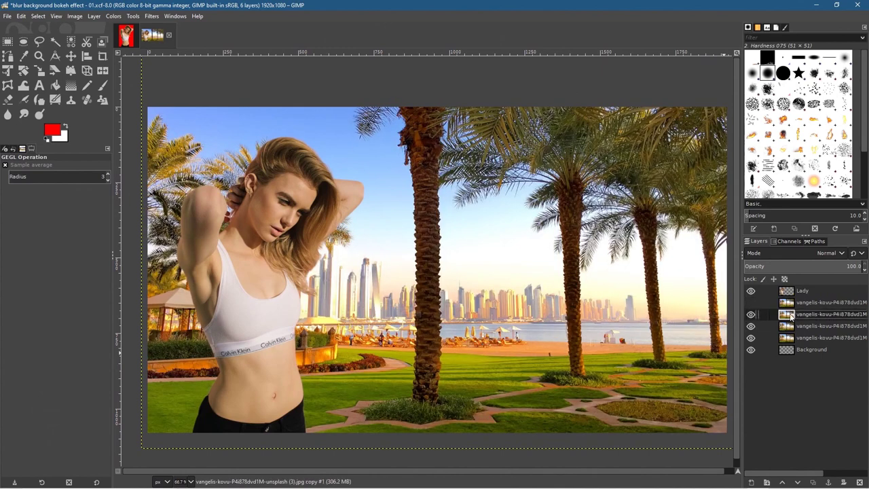
click(151, 17)
mouse_move(177, 78)
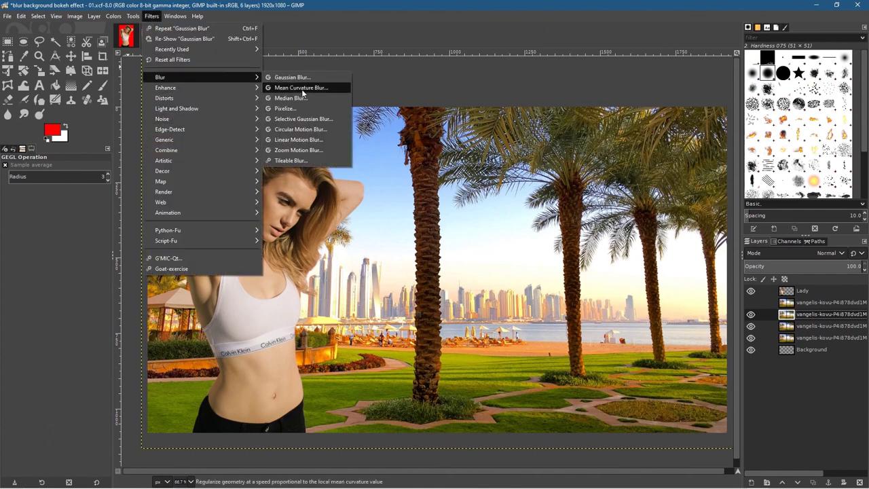
click(301, 150)
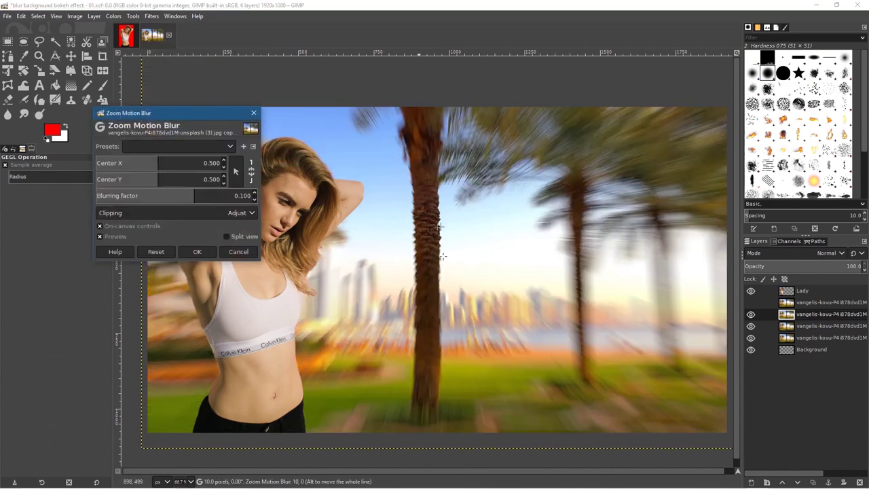
drag(194, 114, 122, 29)
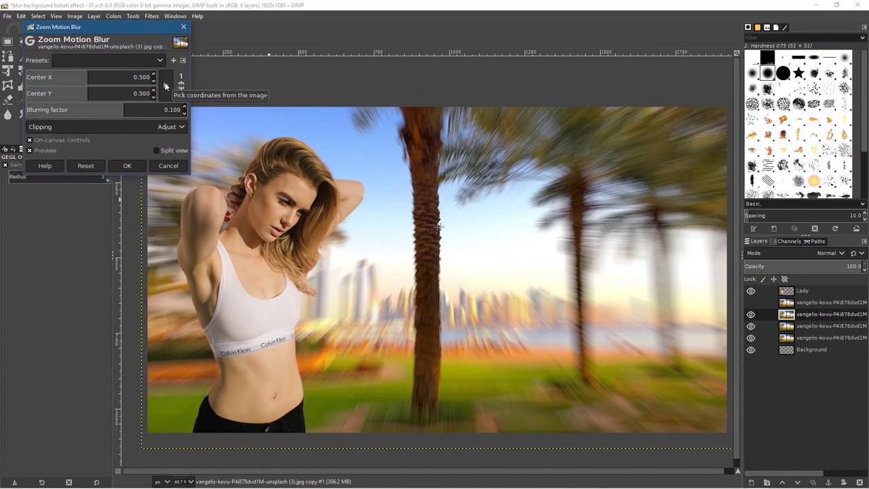
click(165, 86)
click(280, 198)
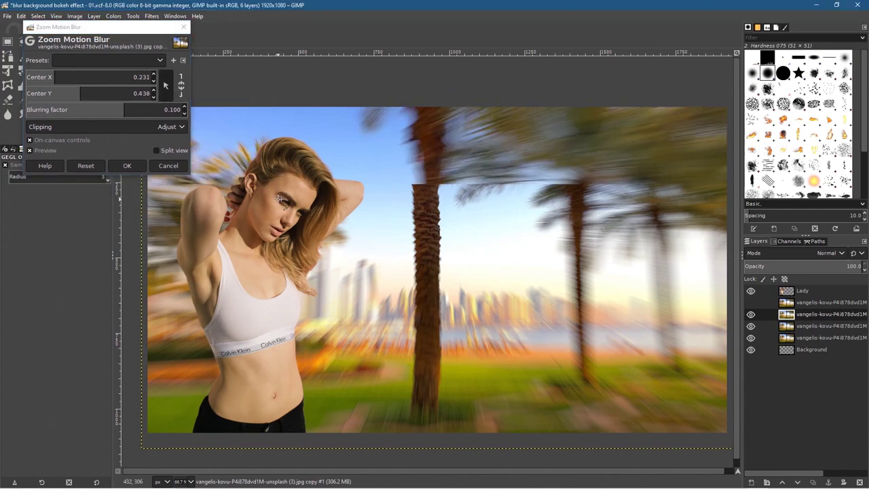
drag(279, 198, 276, 208)
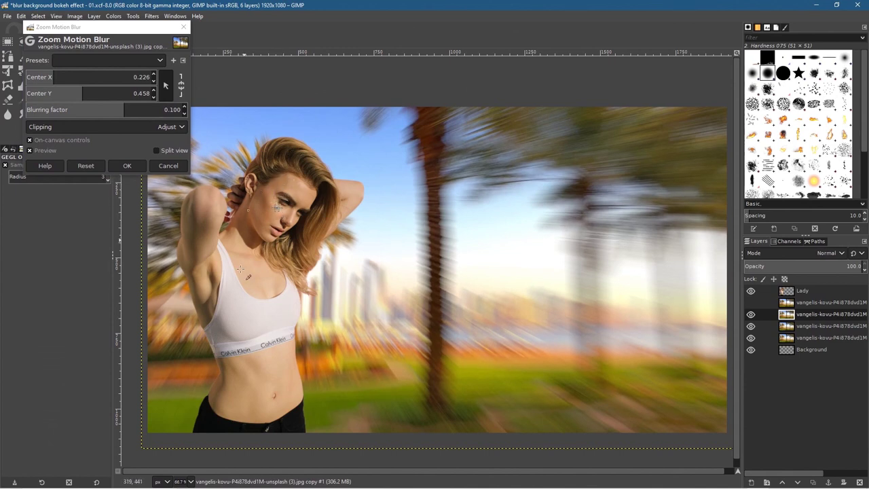
drag(252, 220, 254, 220)
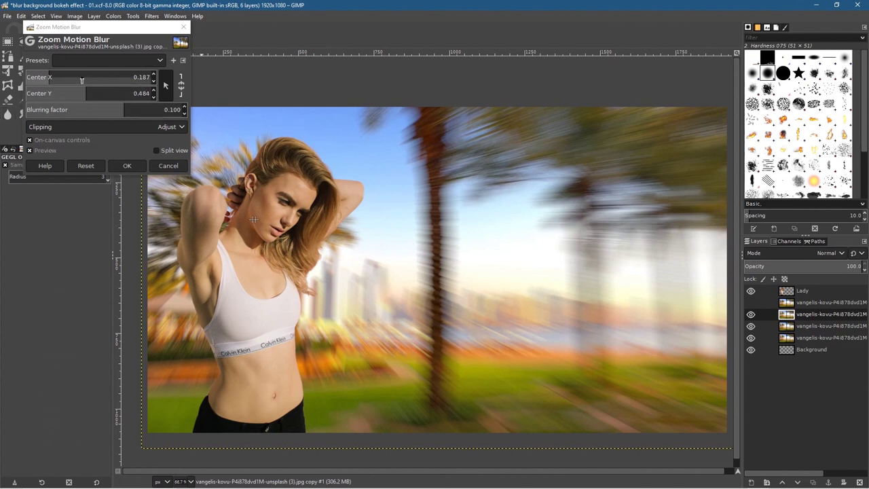
Set the zoom blur's blurring factor to 0.487 and apply the filter.
click(148, 110)
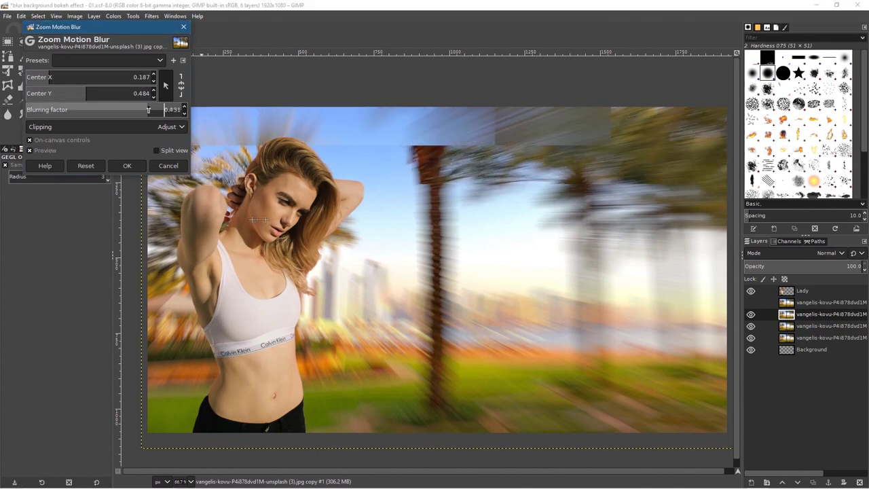
drag(148, 110, 152, 109)
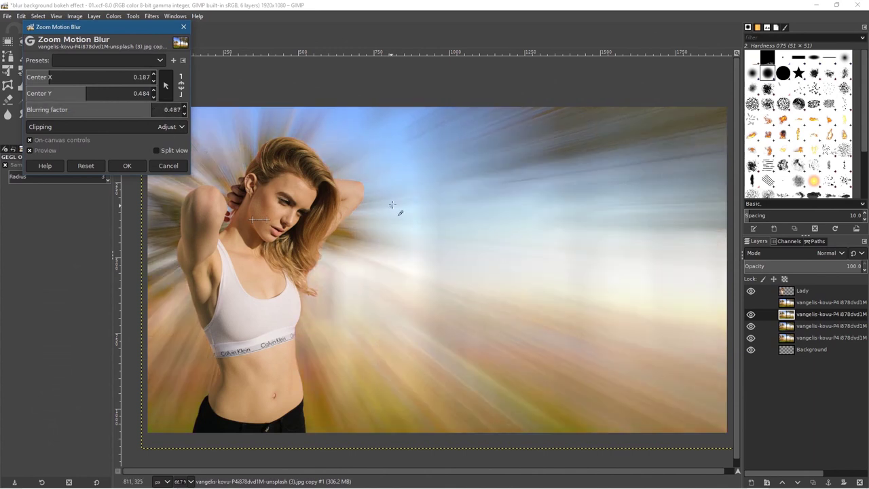
click(128, 167)
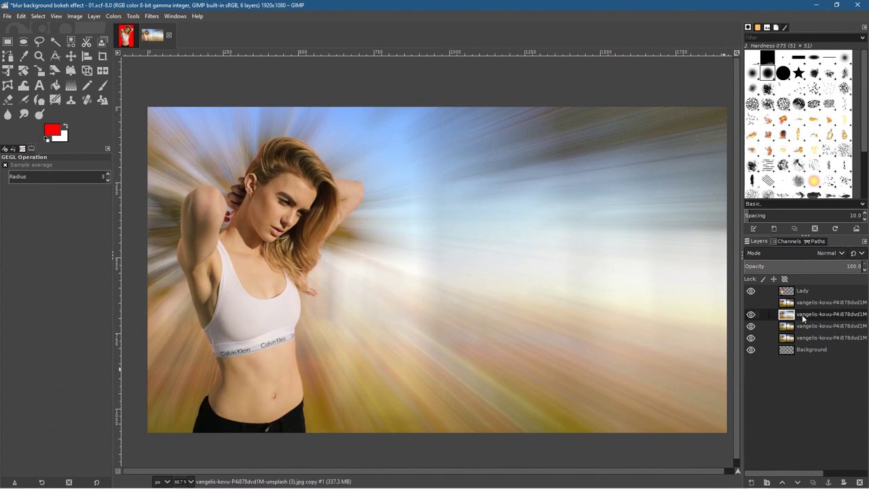
Export the composition as the JPEG image "blur background bokeh effect - 02.jpg" in the tutorial folder.
click(7, 16)
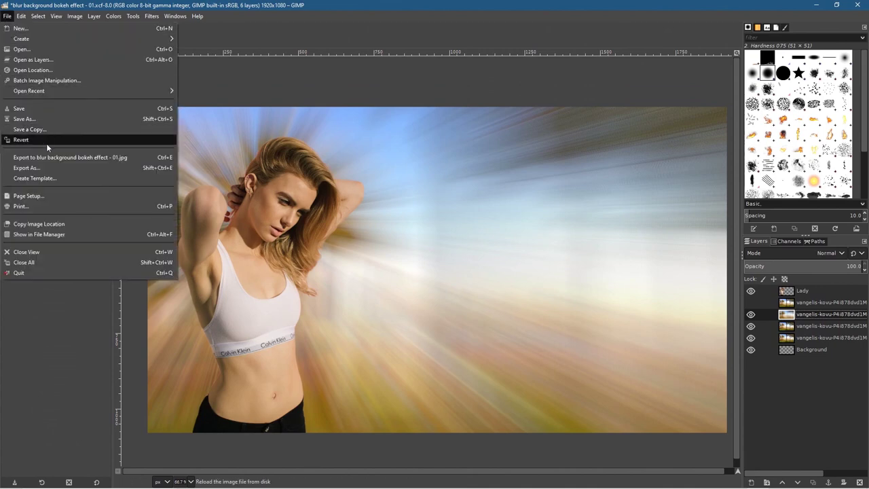
click(51, 167)
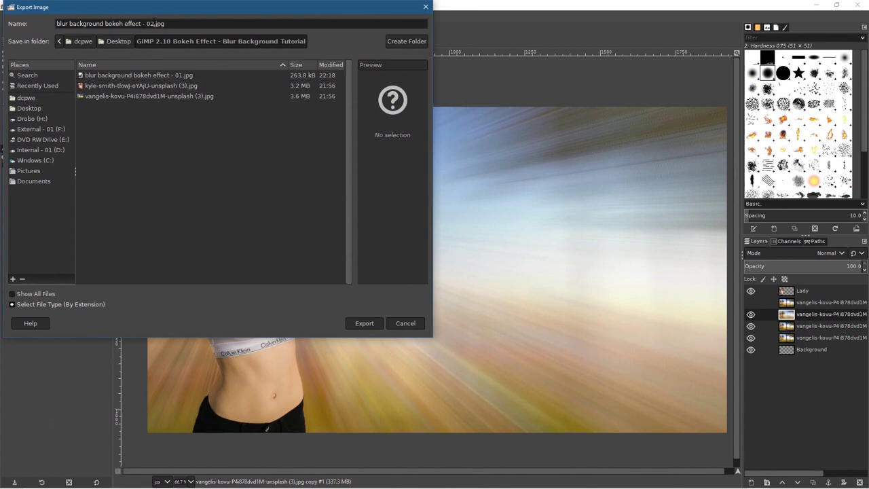
click(365, 323)
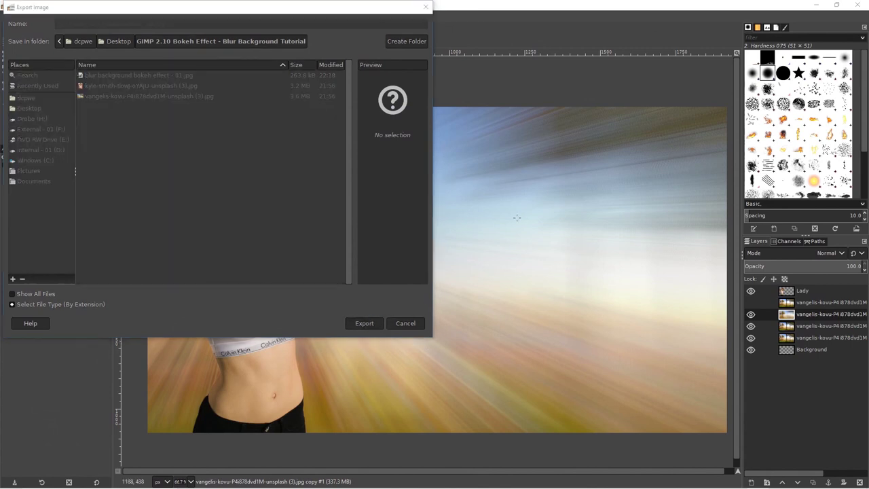
click(432, 349)
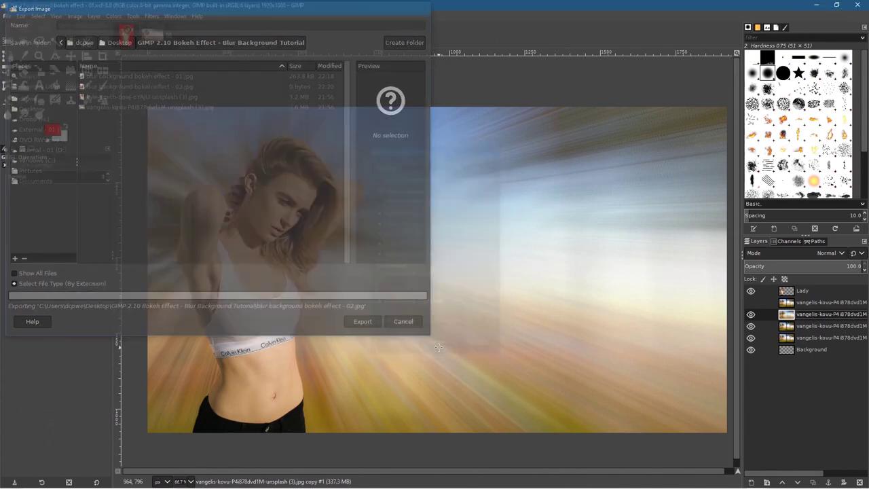
Hide the zoom-blurred palm photo copy and make the palm photo copy directly below it the active layer.
click(751, 315)
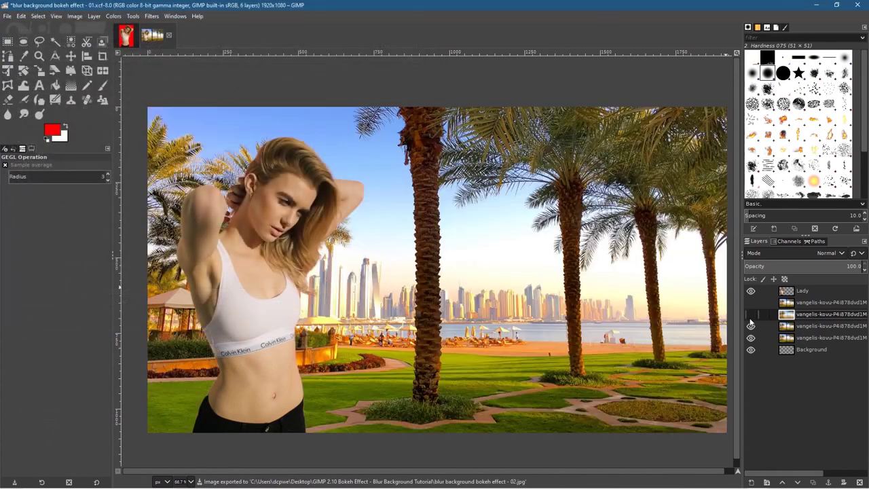
click(798, 328)
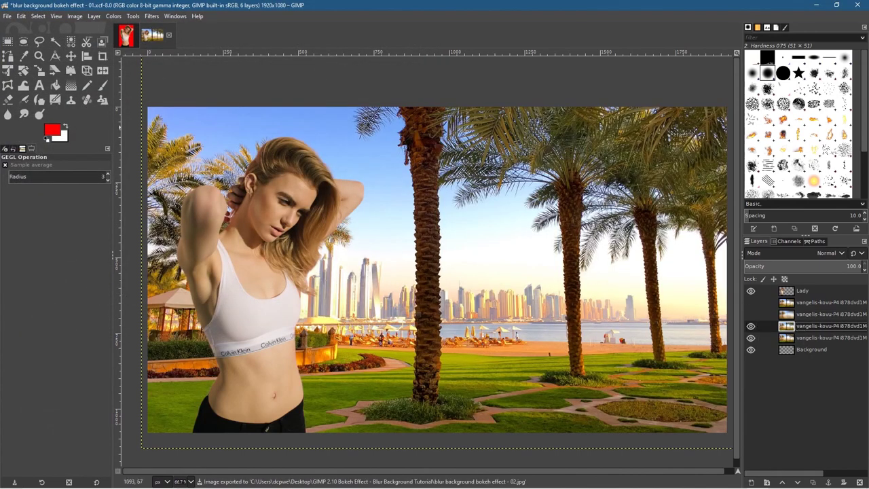
click(71, 56)
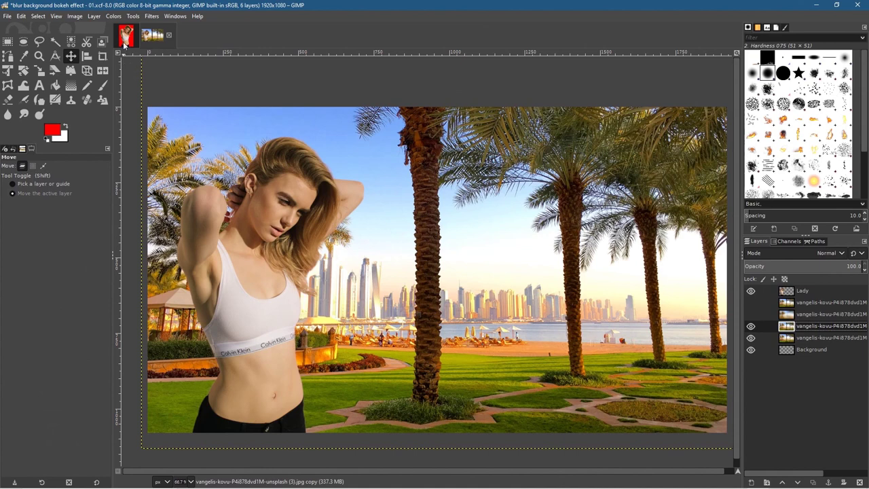
Try a Circular Motion Blur on the active palm photo copy, centred at X 0.233, Y 0.433 with angle 176.49, and check it in split view.
click(150, 16)
mouse_move(182, 76)
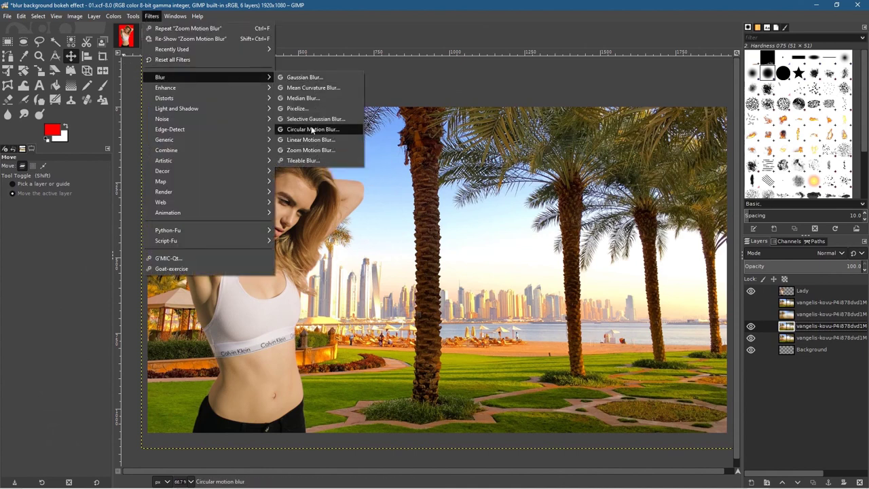
click(312, 129)
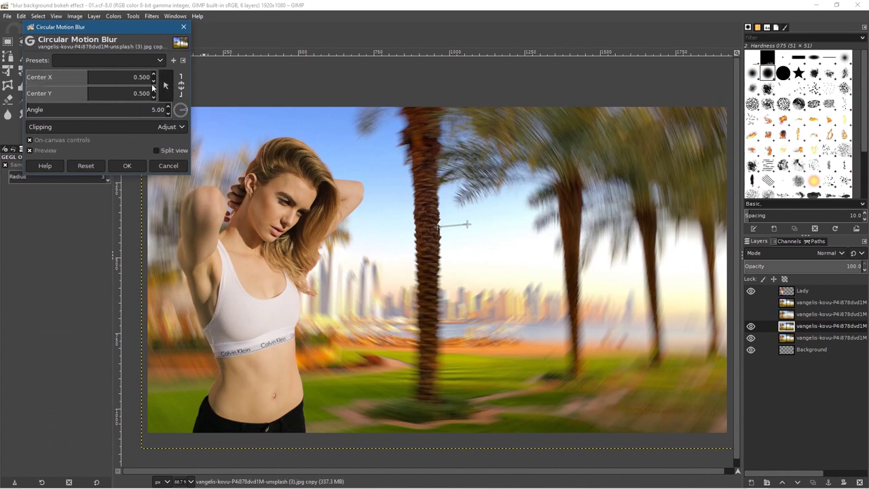
click(282, 196)
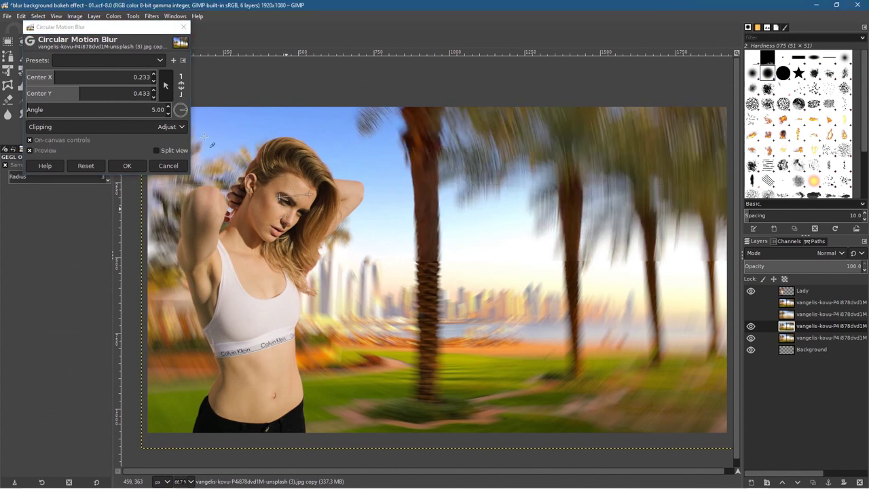
drag(45, 107, 94, 107)
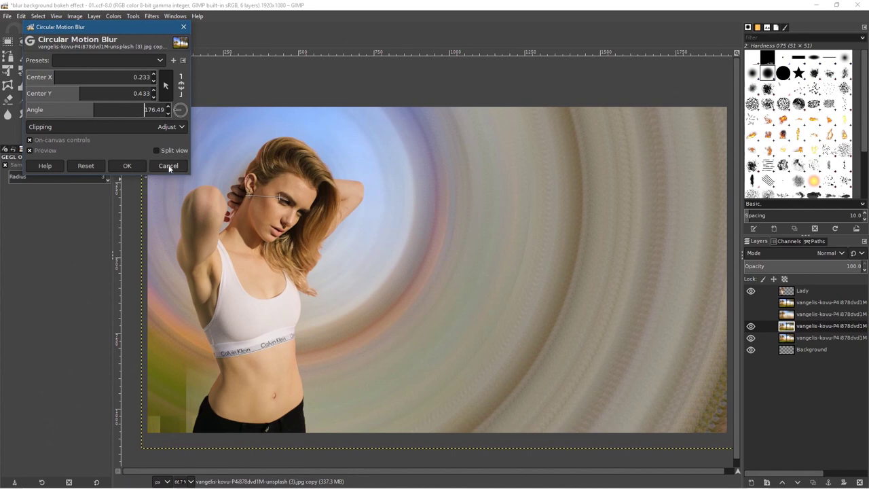
click(157, 150)
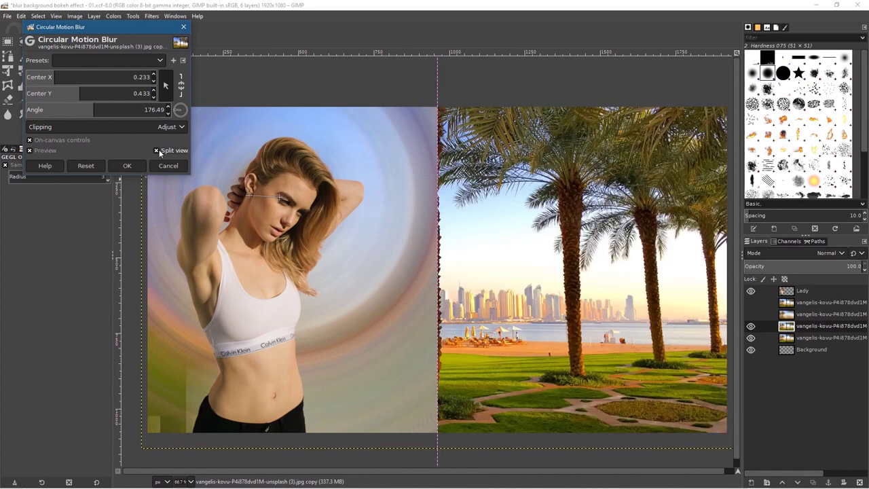
click(157, 150)
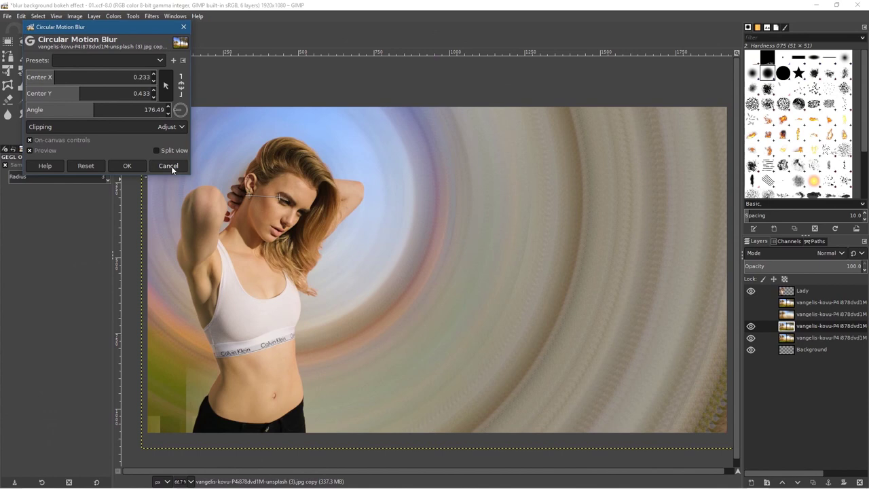
click(168, 166)
Apply a Linear Motion Blur with length 130.01 and angle 36.35 to the active palm photo copy.
click(151, 15)
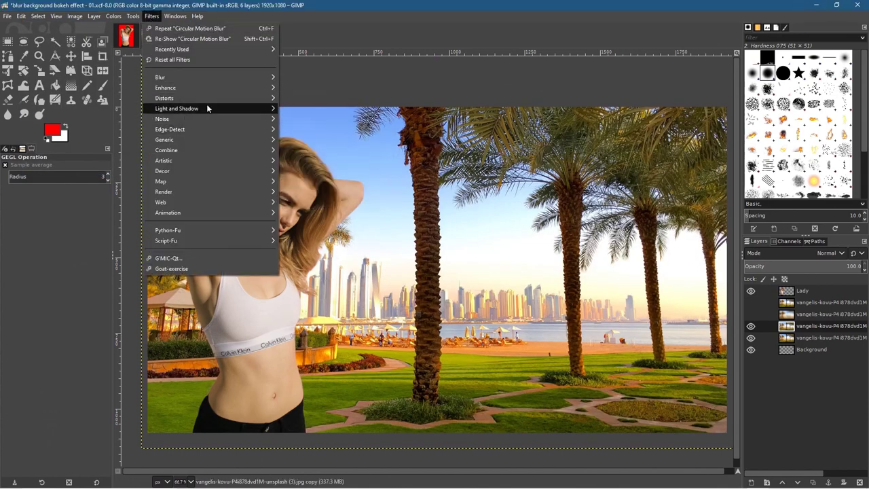
mouse_move(207, 99)
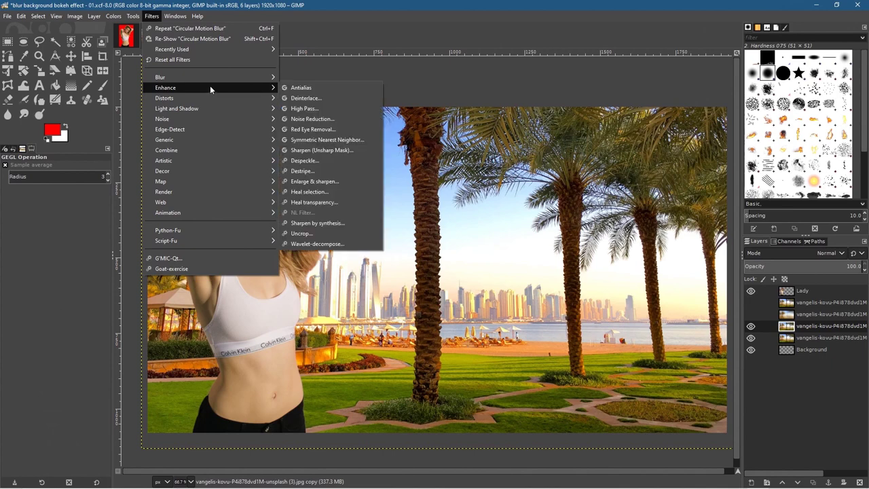
mouse_move(212, 77)
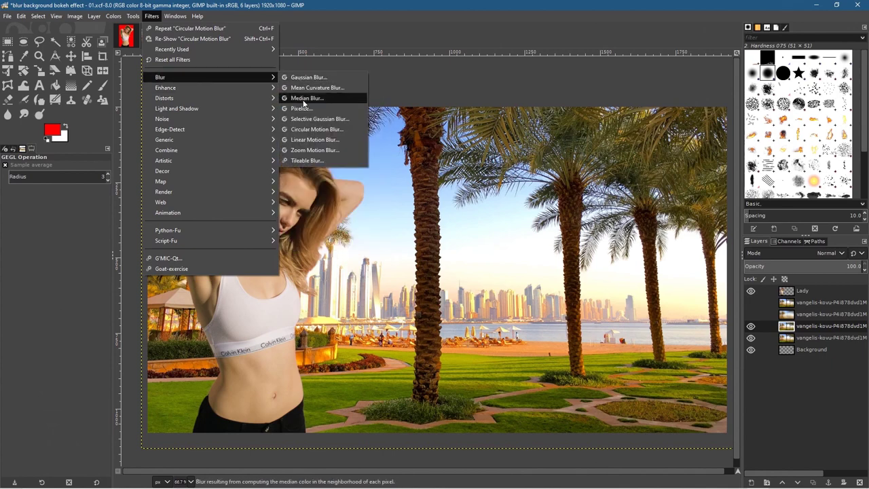
click(318, 140)
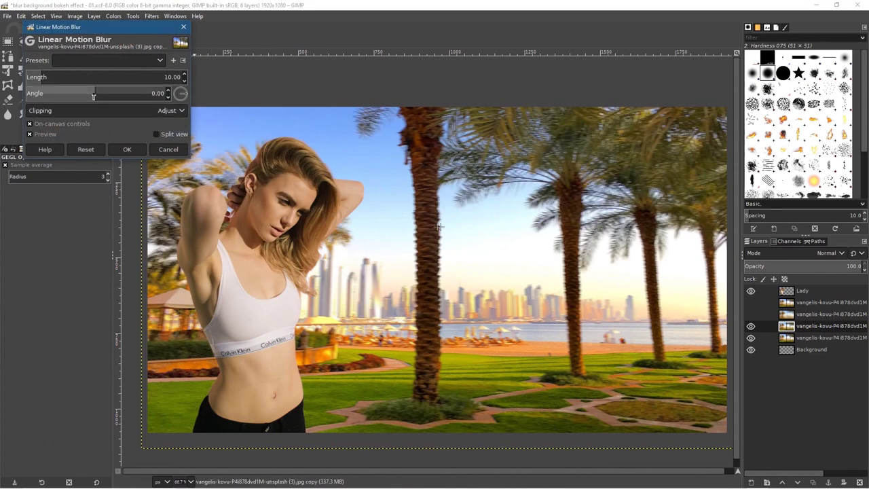
drag(60, 77, 118, 77)
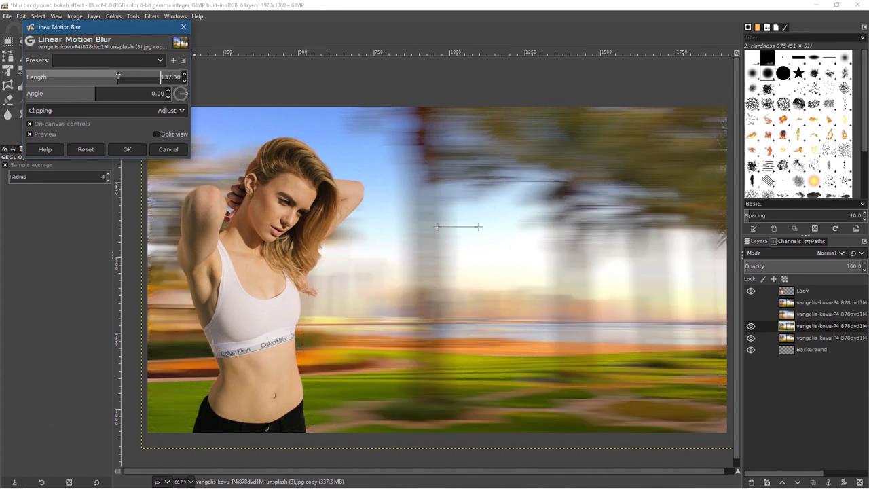
drag(118, 77, 115, 76)
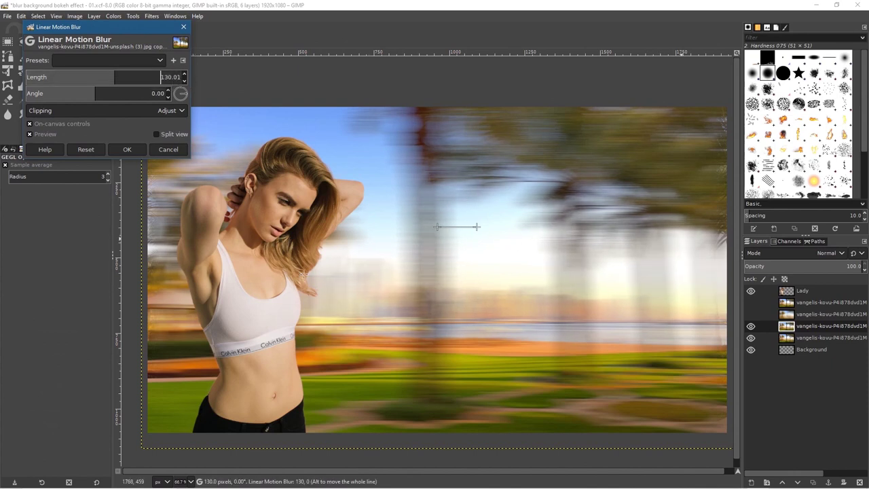
drag(92, 93, 234, 93)
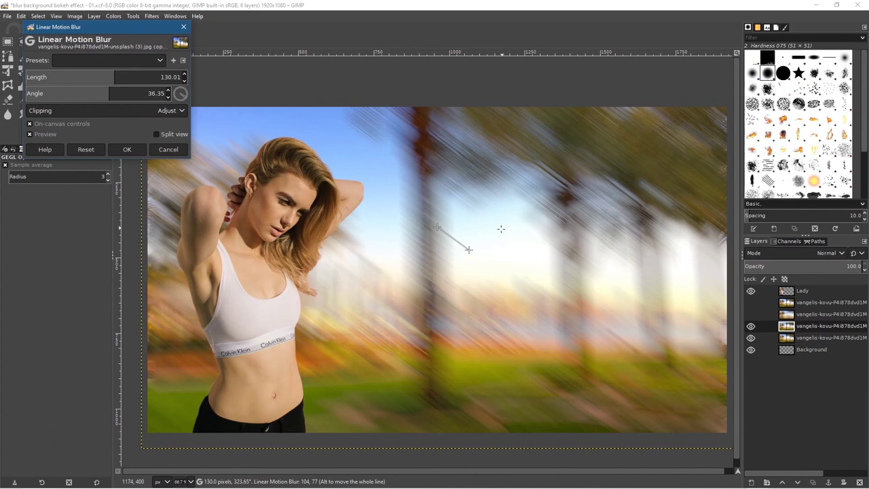
click(127, 150)
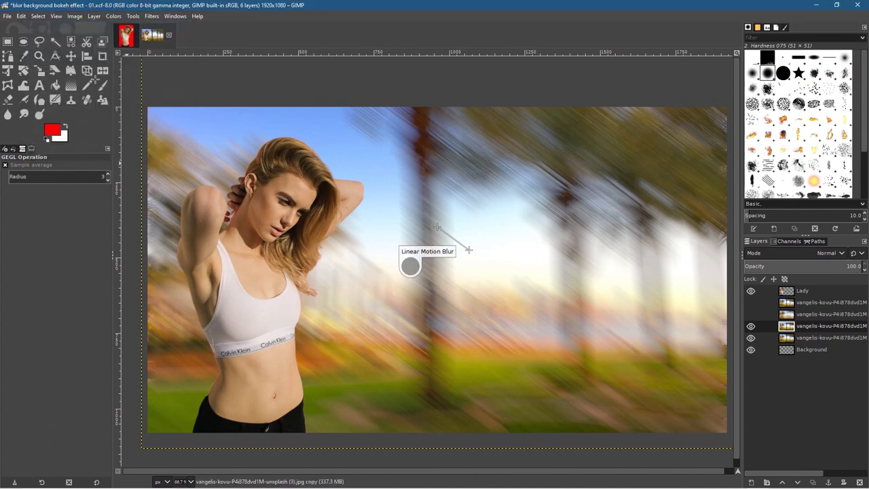
Export the composition as the JPEG image "blur background bokeh effect - 03.jpg" in the tutorial folder.
click(7, 16)
click(58, 168)
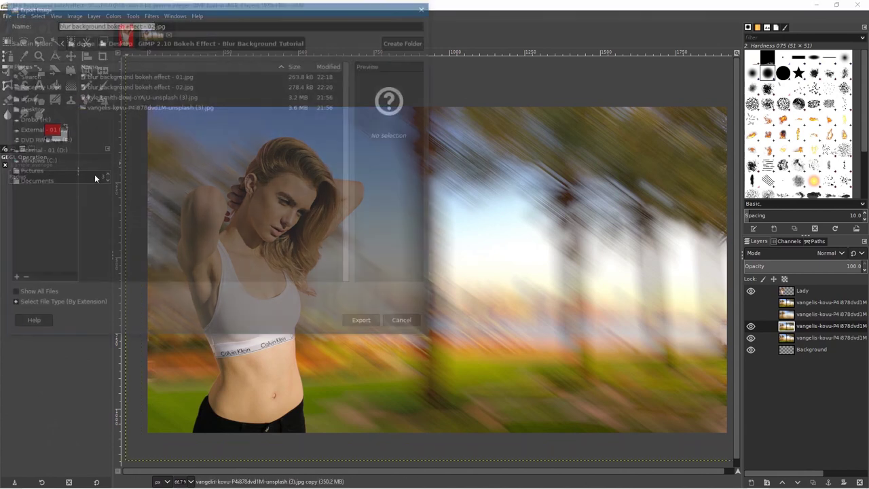
click(154, 24)
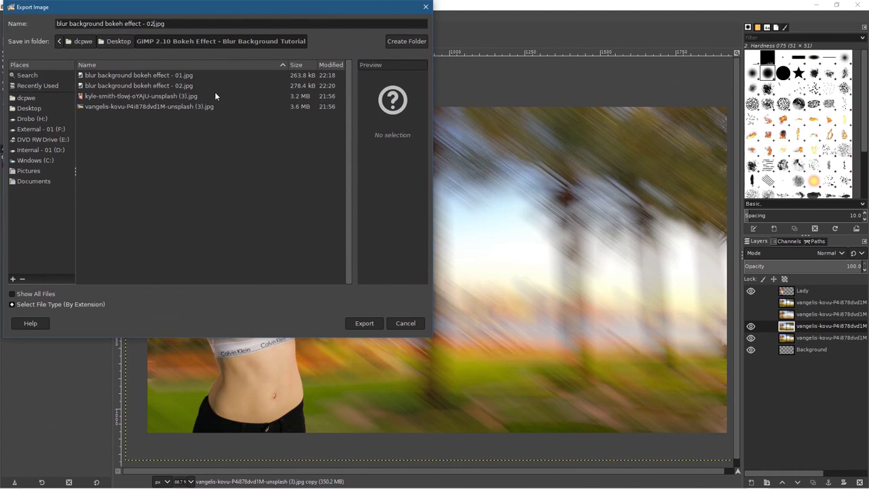
text(3)
click(351, 323)
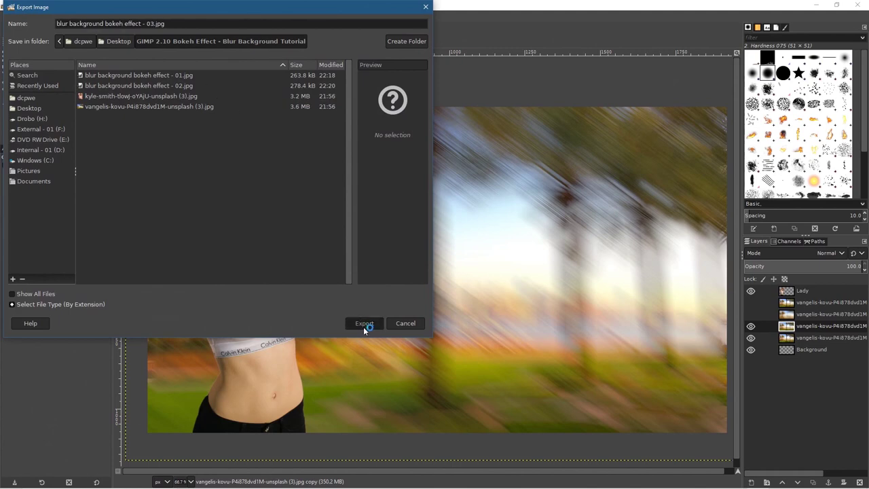
click(436, 347)
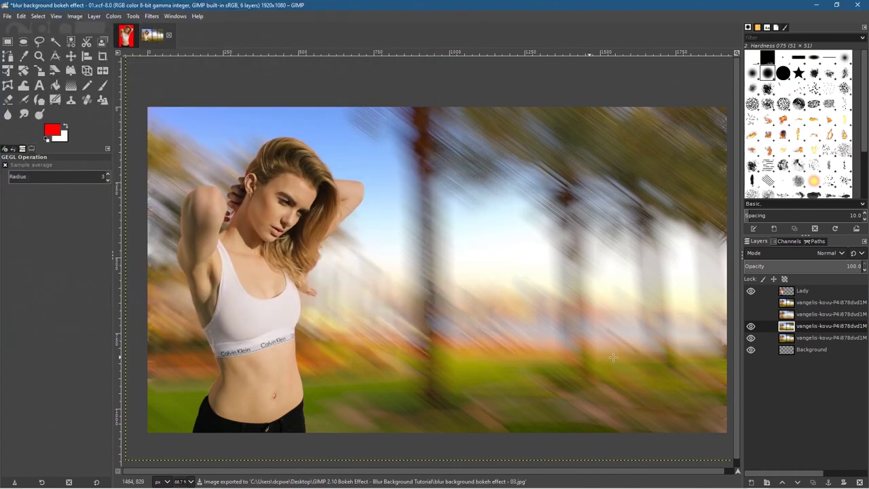
Hide the linear-blurred palm photo copy and export the composition with the sharp background as "blur background bokeh effect - 04.jpg".
click(751, 326)
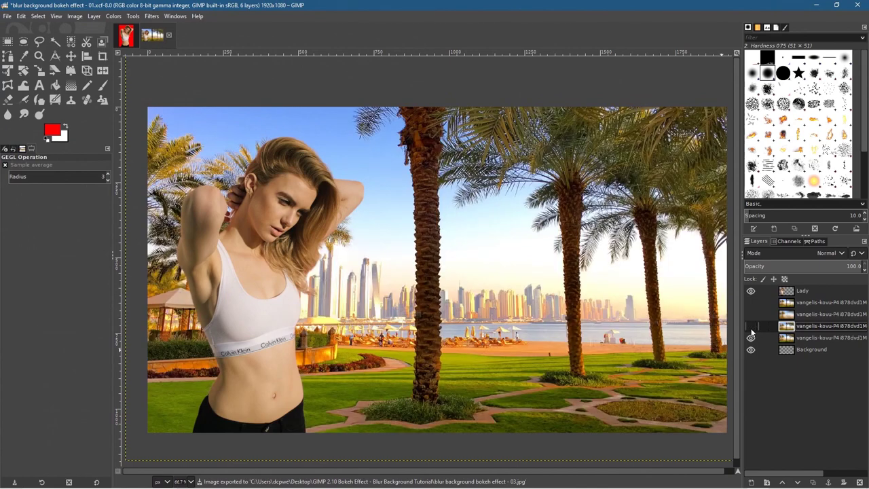
click(804, 339)
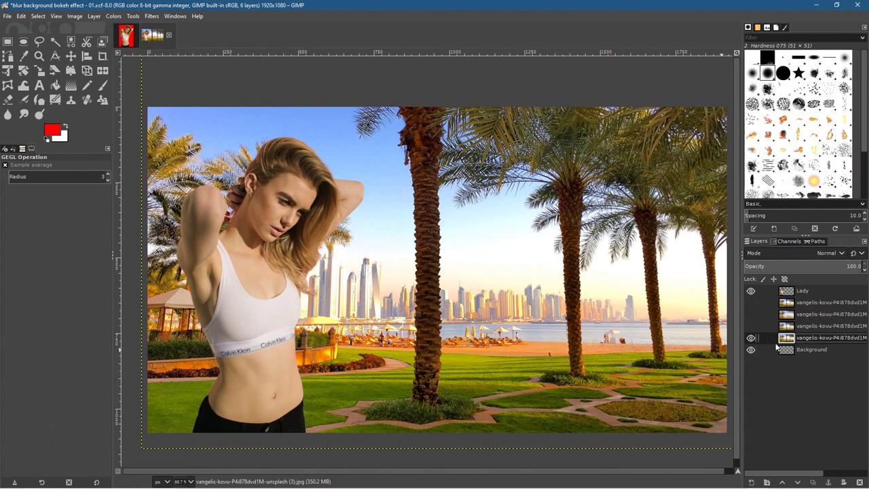
click(8, 16)
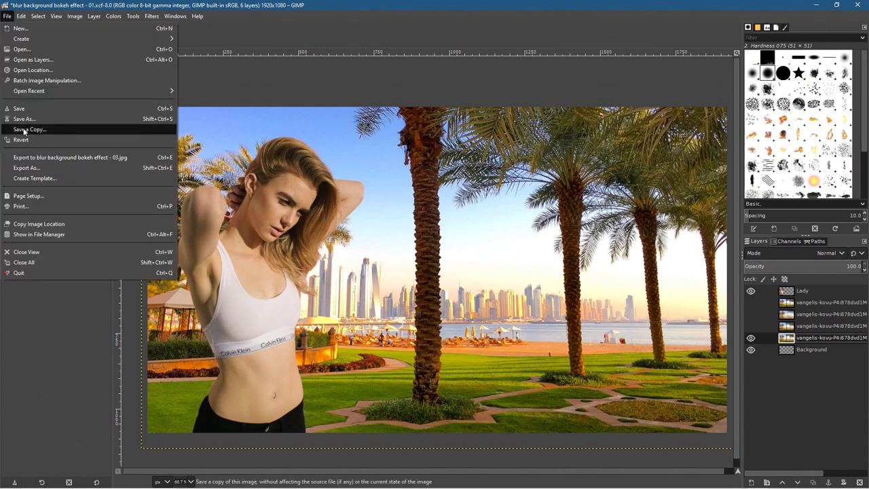
click(28, 168)
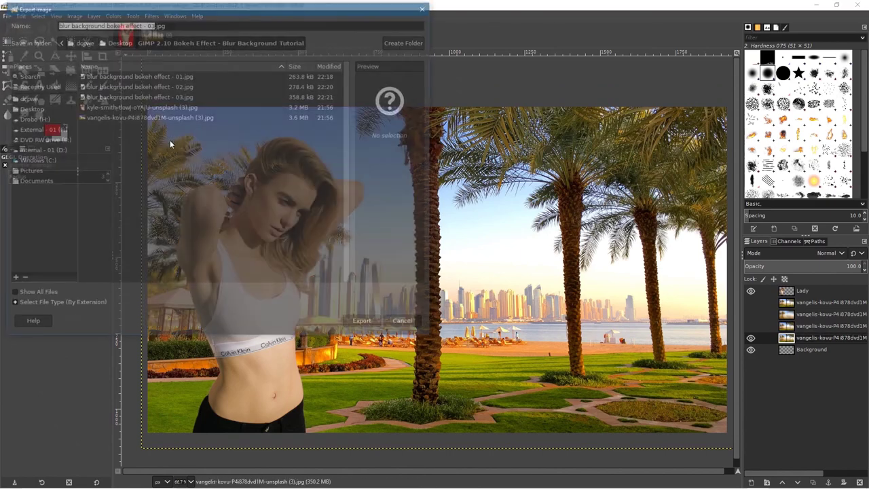
key(BackSpace)
text(4)
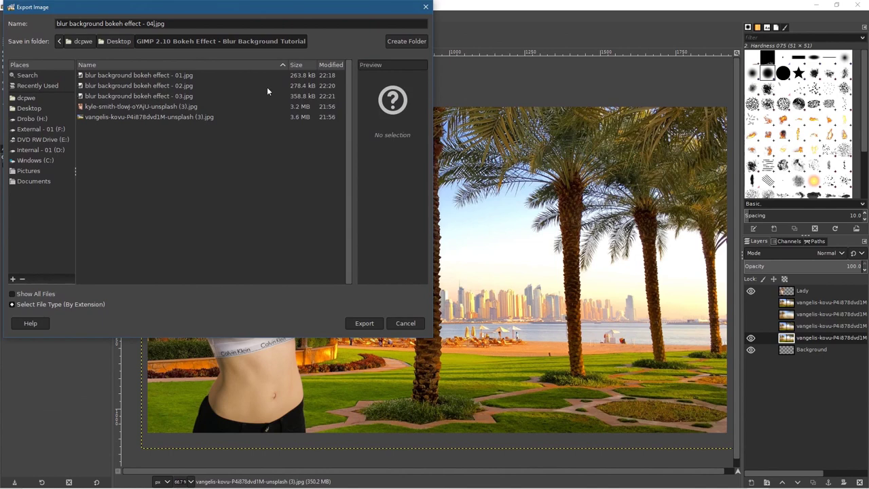
click(367, 325)
click(441, 348)
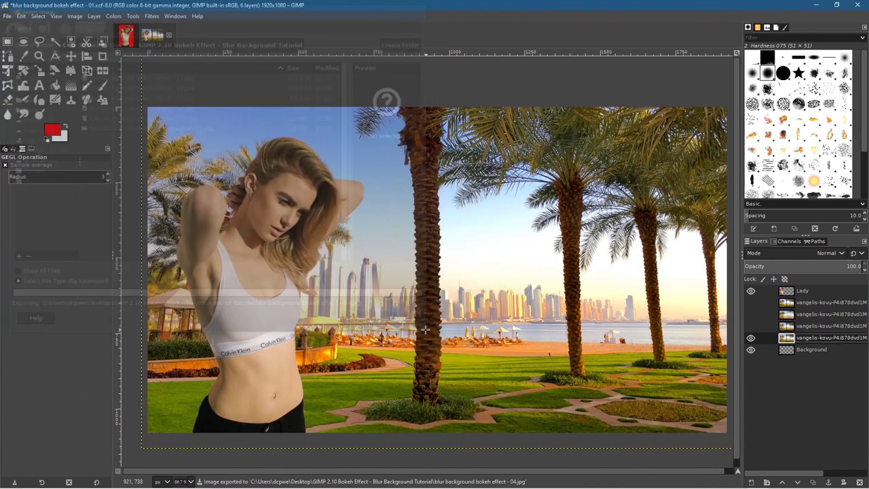
Compare the zoom-blurred and Gaussian-blurred backgrounds behind the woman by showing one palm photo copy at a time.
mouse_move(754, 322)
mouse_down()
mouse_move(752, 309)
mouse_move(752, 328)
mouse_up()
click(751, 313)
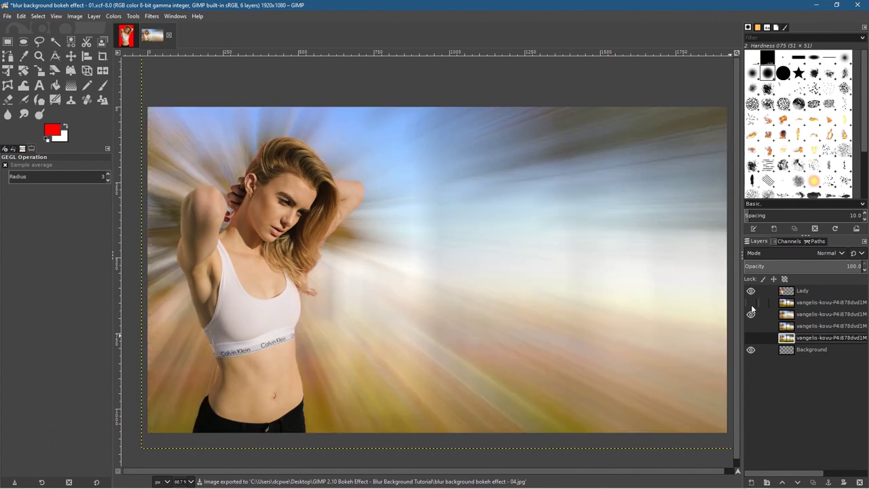
click(751, 302)
click(751, 314)
click(750, 301)
click(751, 303)
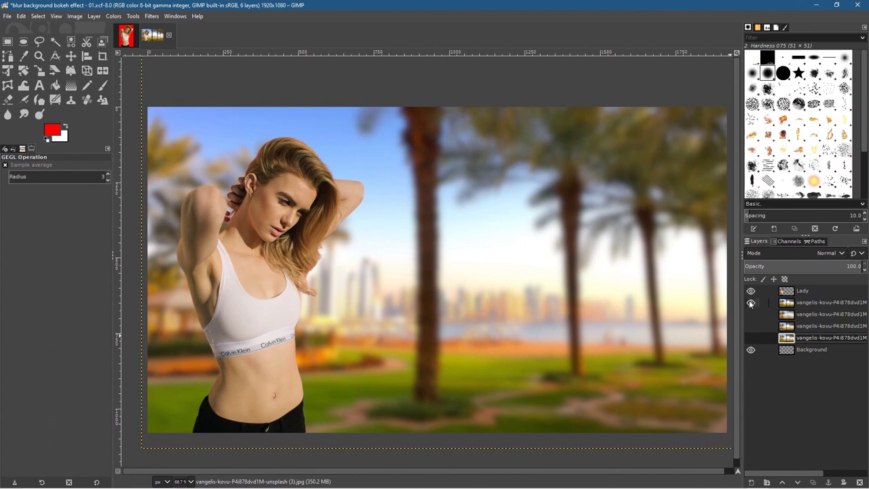
click(751, 302)
click(752, 314)
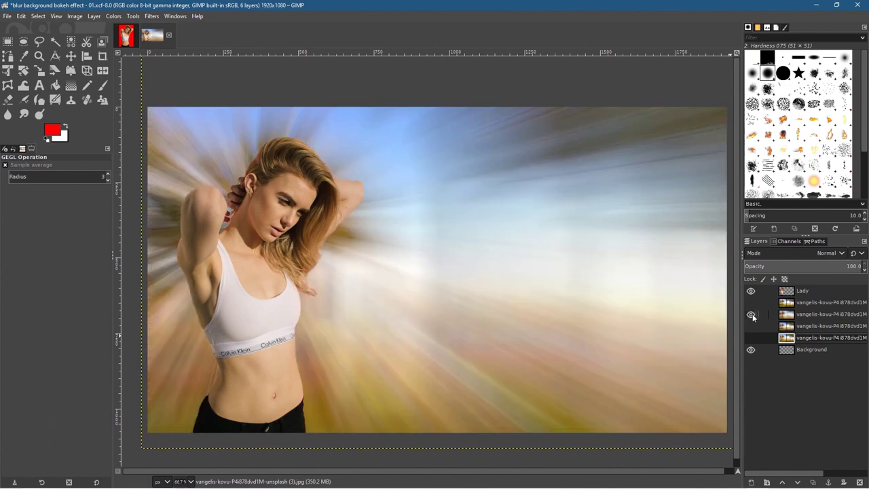
Hide the zoom-blurred palm photo copy and save the project to "blur background bokeh effect - 01.xcf".
click(751, 315)
click(7, 15)
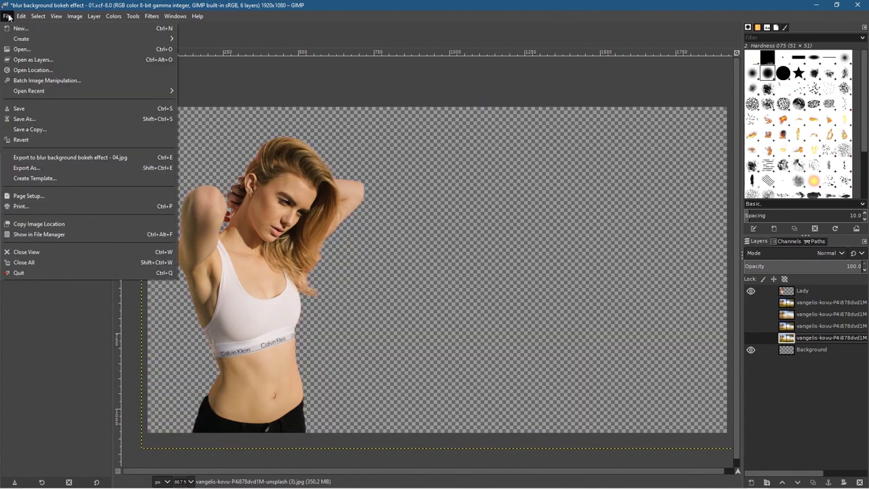
key(Escape)
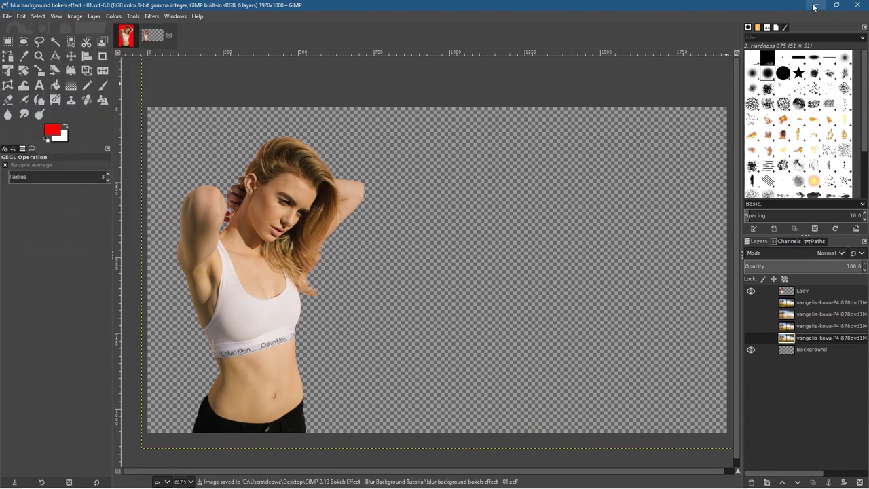
Switch to the tutorial folder in File Explorer and open "blur background bokeh effect - 01.jpg" in Photos.
click(815, 5)
drag(791, 75, 376, 62)
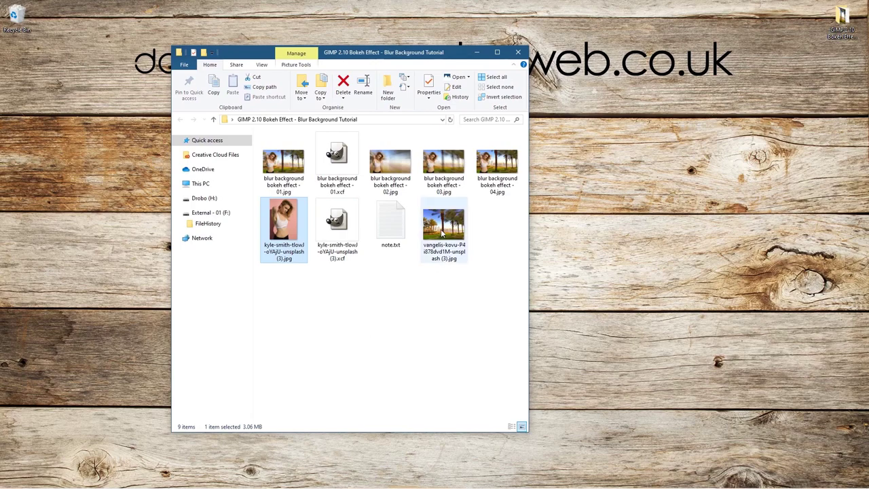
click(433, 258)
double_click(284, 170)
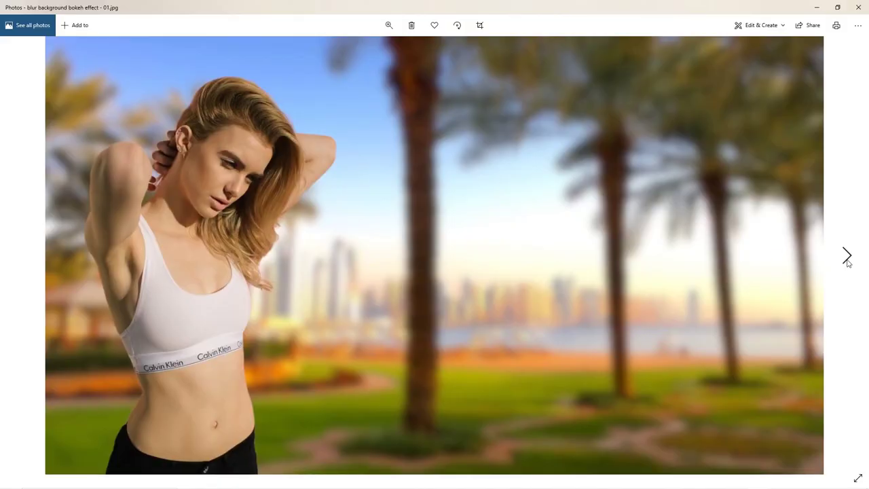
Browse the exported images 01 to 04 forwards and backwards in Photos, return to 01 and close the viewer.
click(846, 258)
click(847, 258)
click(848, 258)
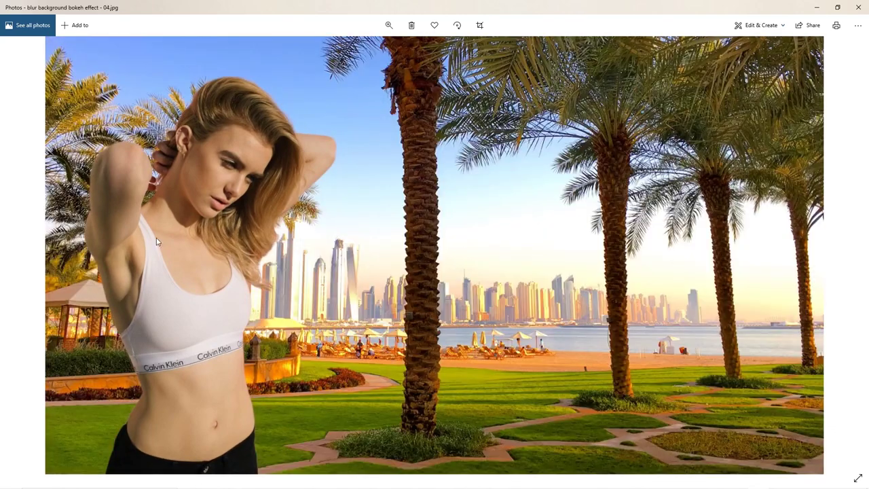
click(23, 255)
click(23, 255)
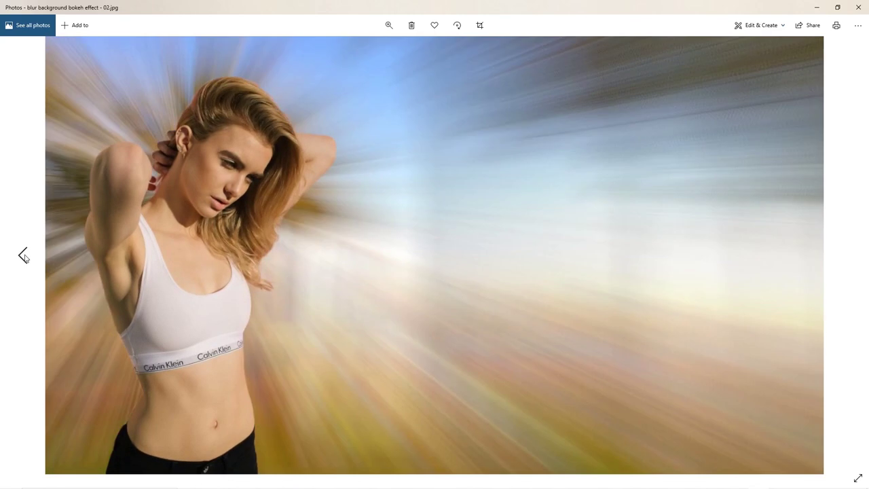
click(23, 255)
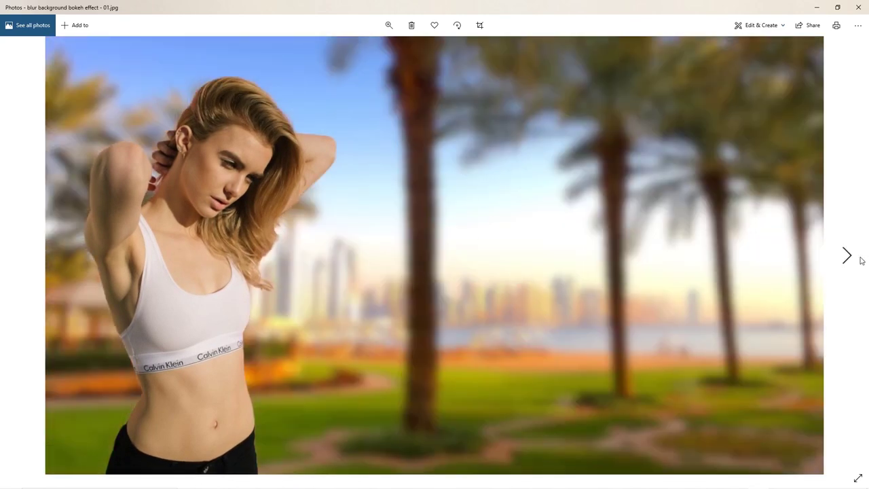
click(850, 258)
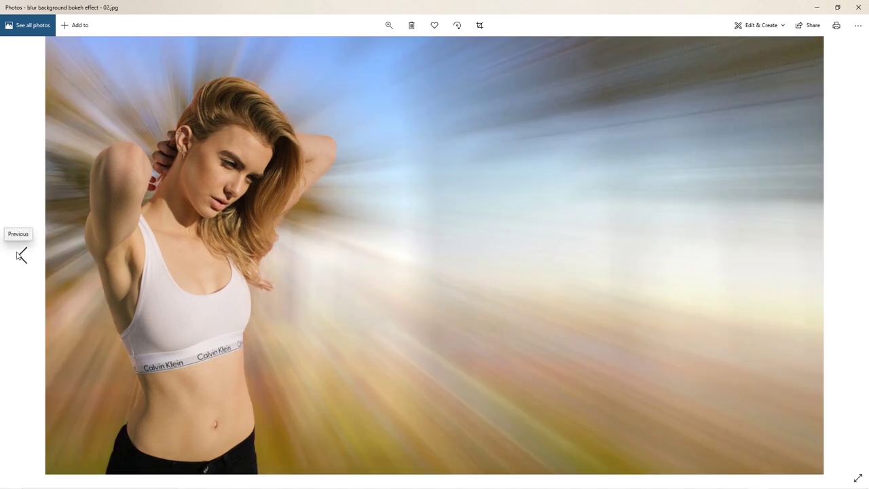
click(23, 256)
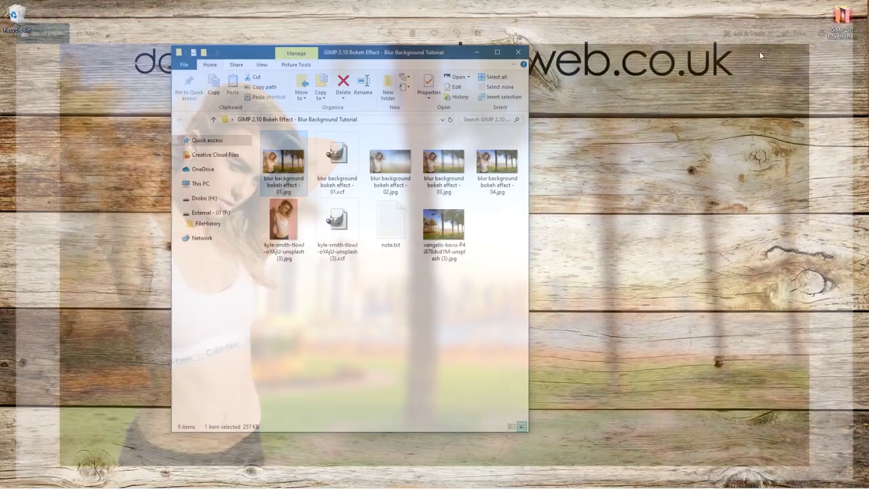
click(858, 7)
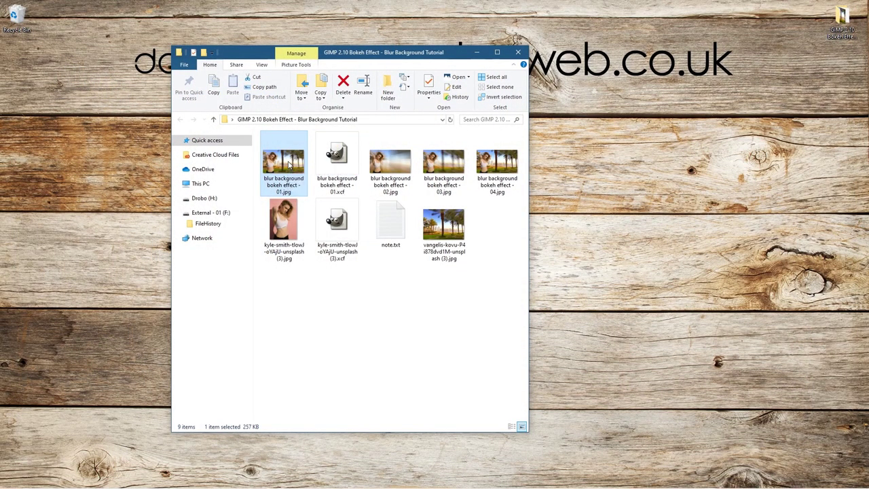
Set "blur background bokeh effect - 01.jpg" as the desktop background and show the desktop.
right_click(290, 163)
click(181, 161)
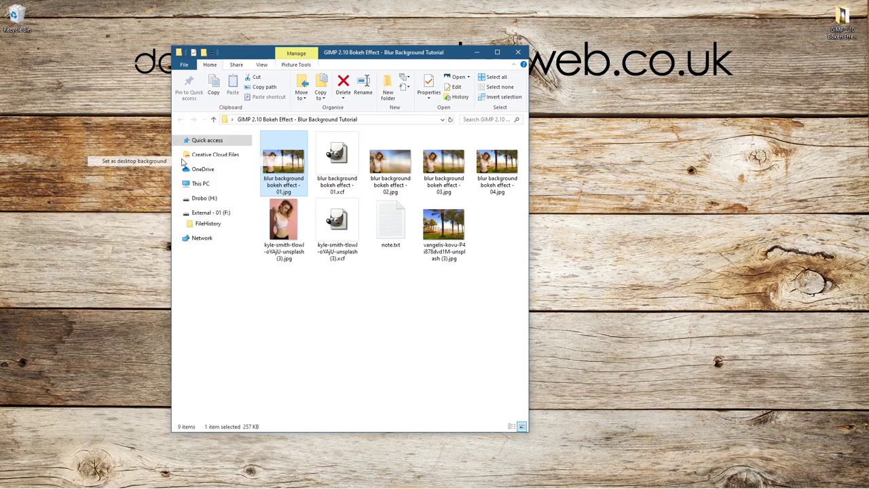
key(super+d)
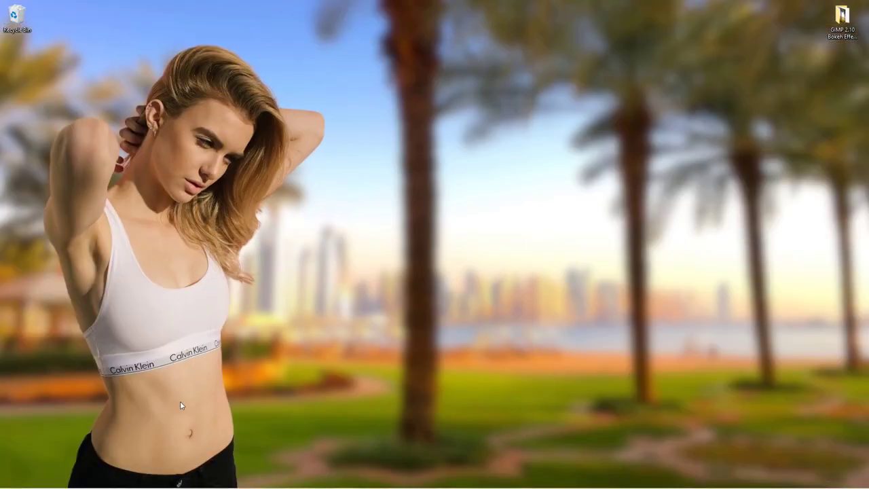